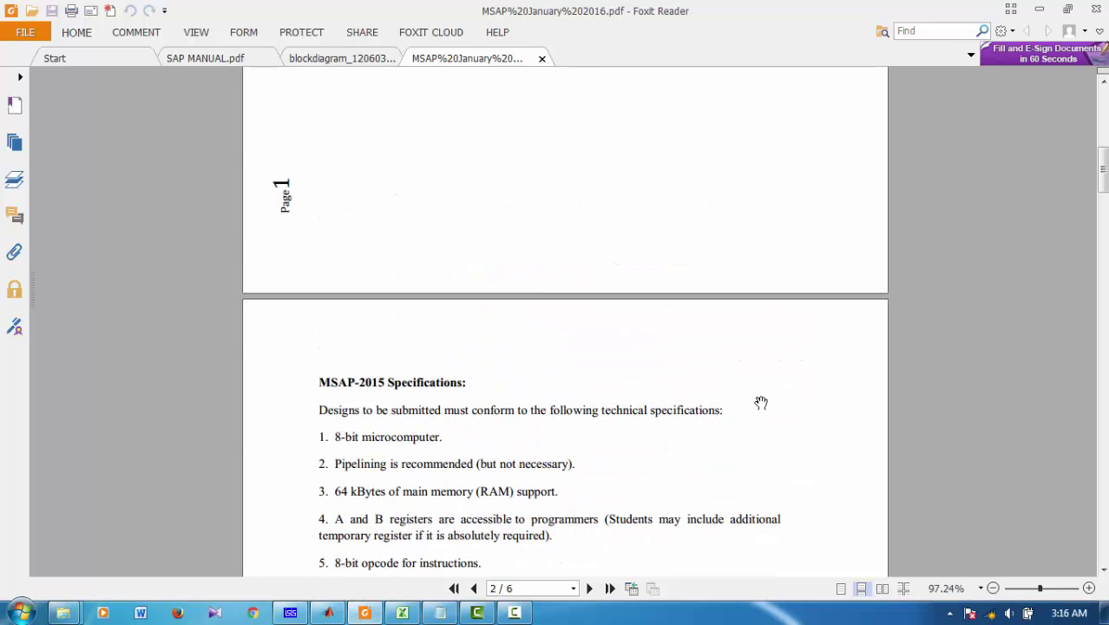
pyautogui.scroll(2, 760, 402)
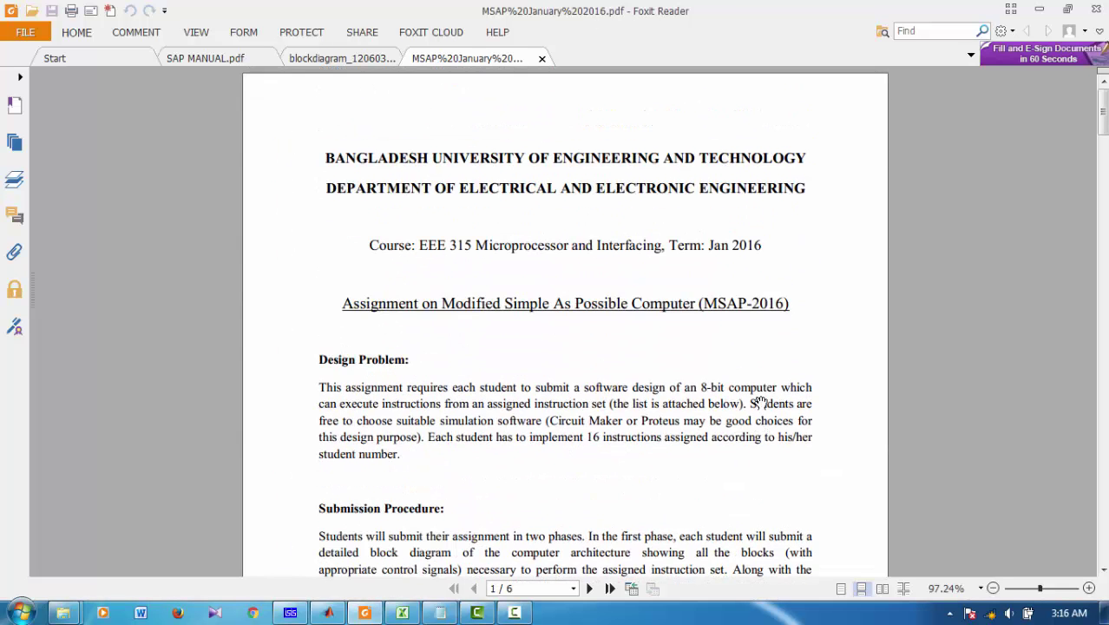
# Read the MSAP January 2016 assignment from the design problem to the Instruction Details page.
pyautogui.scroll(-3, 760, 402)
pyautogui.scroll(-3, 760, 403)
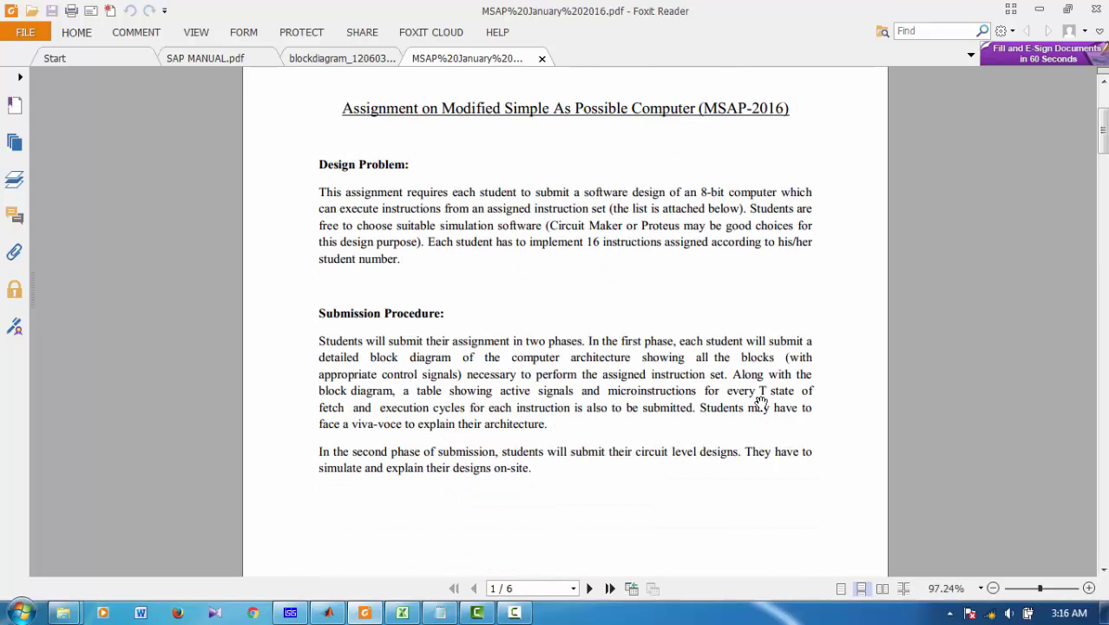
pyautogui.scroll(-15, 760, 402)
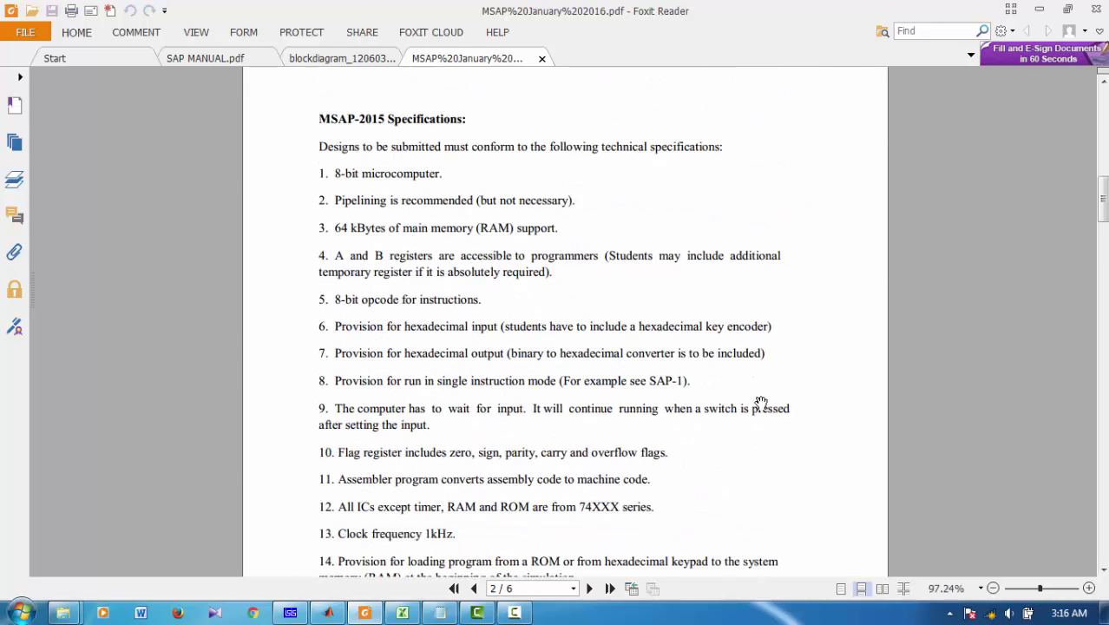
pyautogui.scroll(-20, 760, 403)
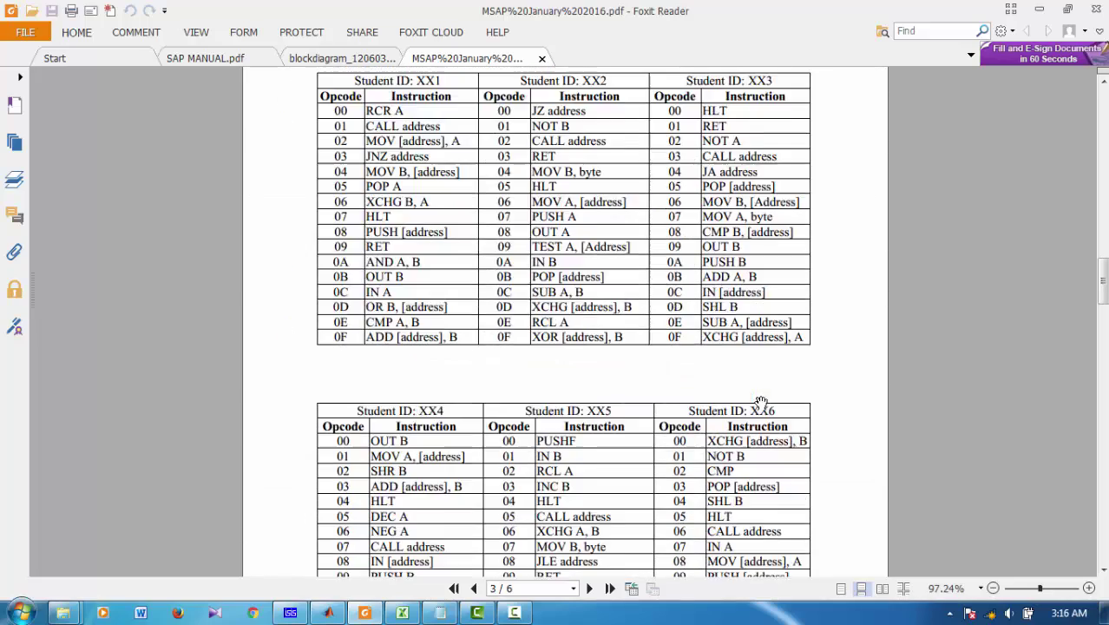
pyautogui.scroll(-15, 760, 402)
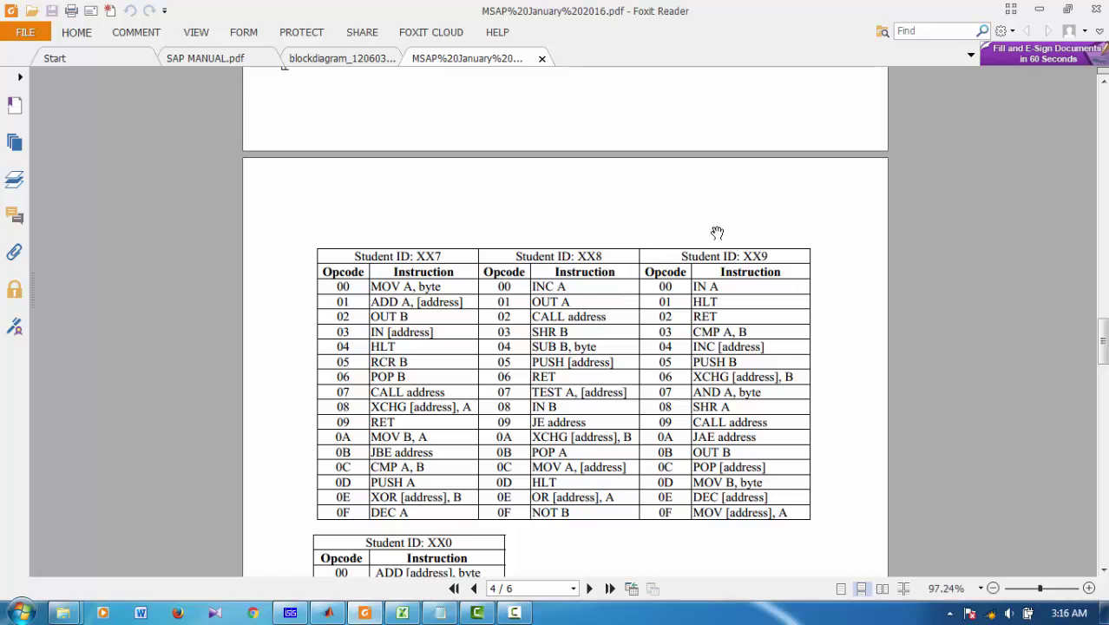
pyautogui.scroll(-15, 562, 398)
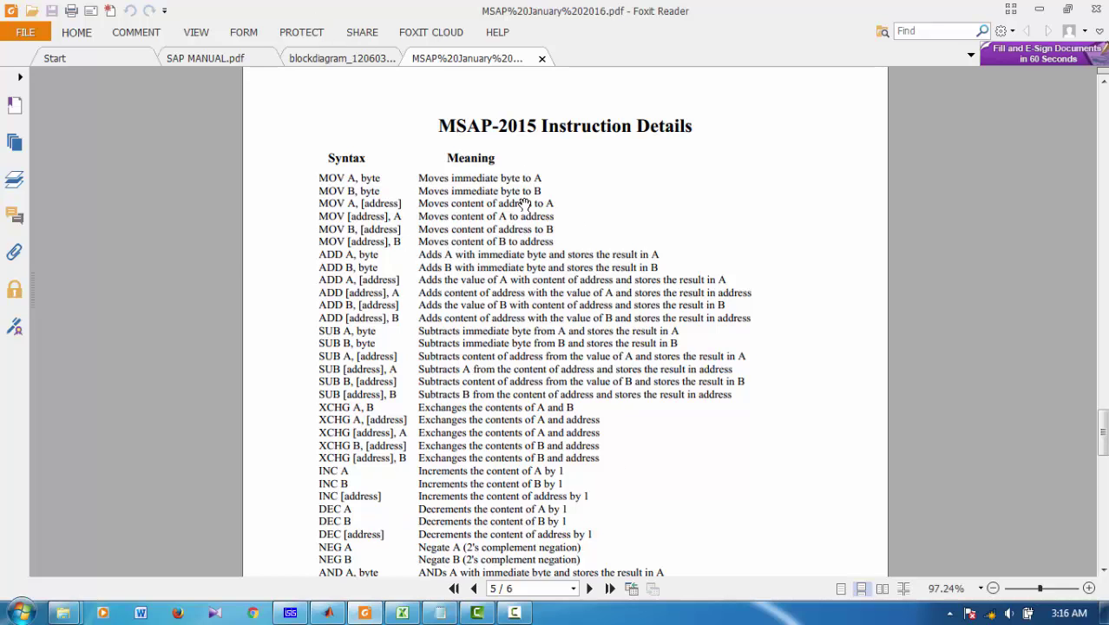
pyautogui.scroll(5, 563, 302)
# Read the blockdiagram PDF's 16-bit W bus diagram and its control-word explanations through Eo.
pyautogui.click(346, 58)
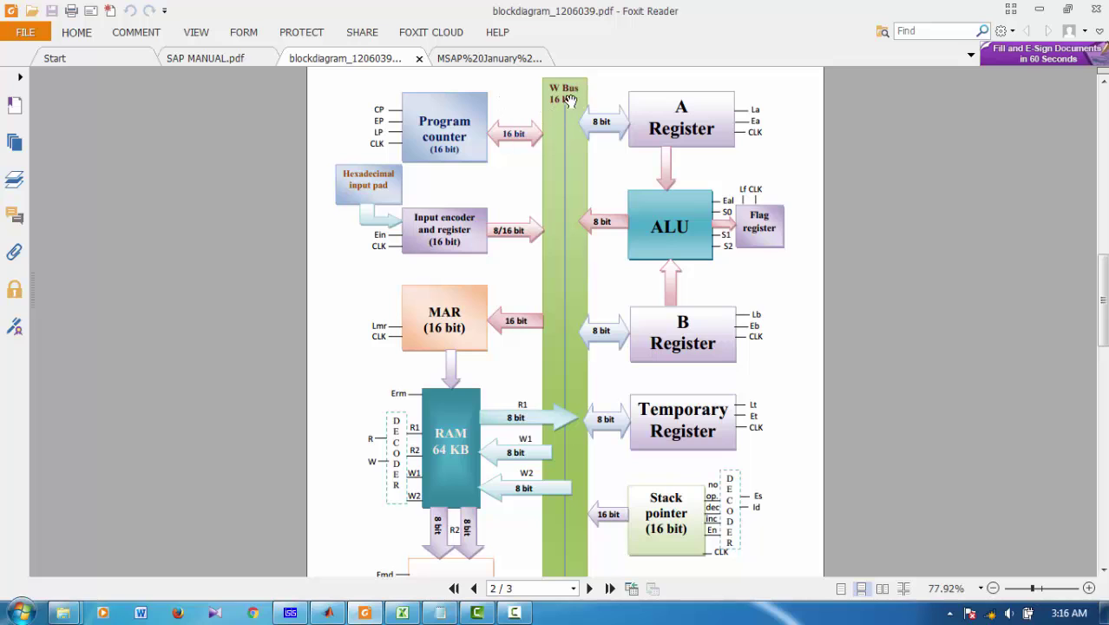
pyautogui.scroll(-5, 583, 271)
pyautogui.scroll(-2, 586, 309)
pyautogui.scroll(-2, 462, 364)
pyautogui.scroll(-3, 461, 364)
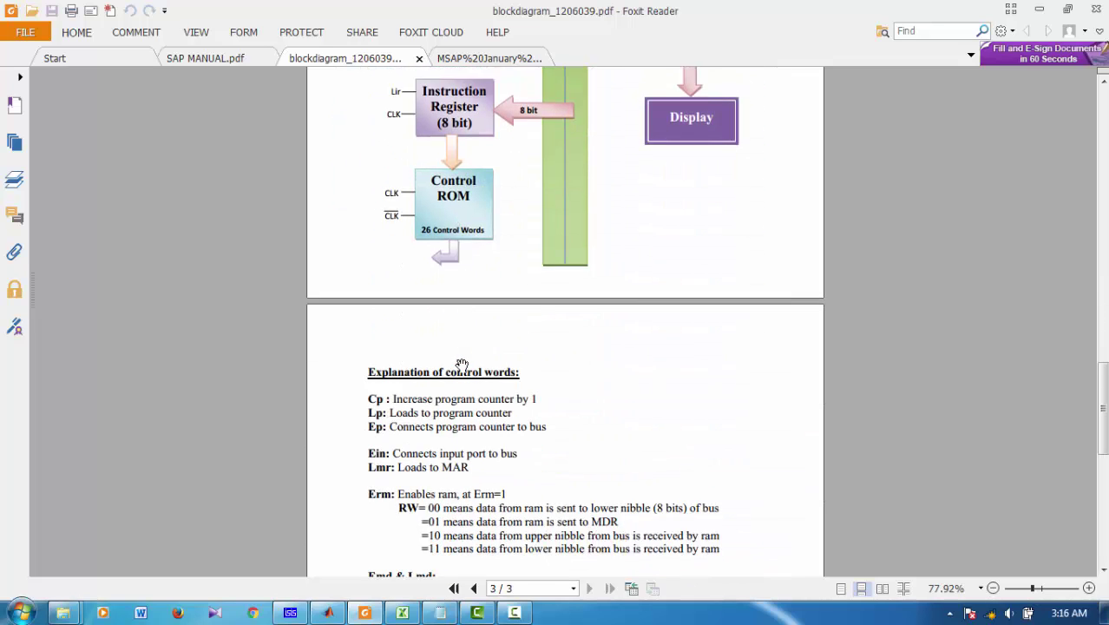
pyautogui.scroll(2, 461, 364)
pyautogui.scroll(-6, 398, 185)
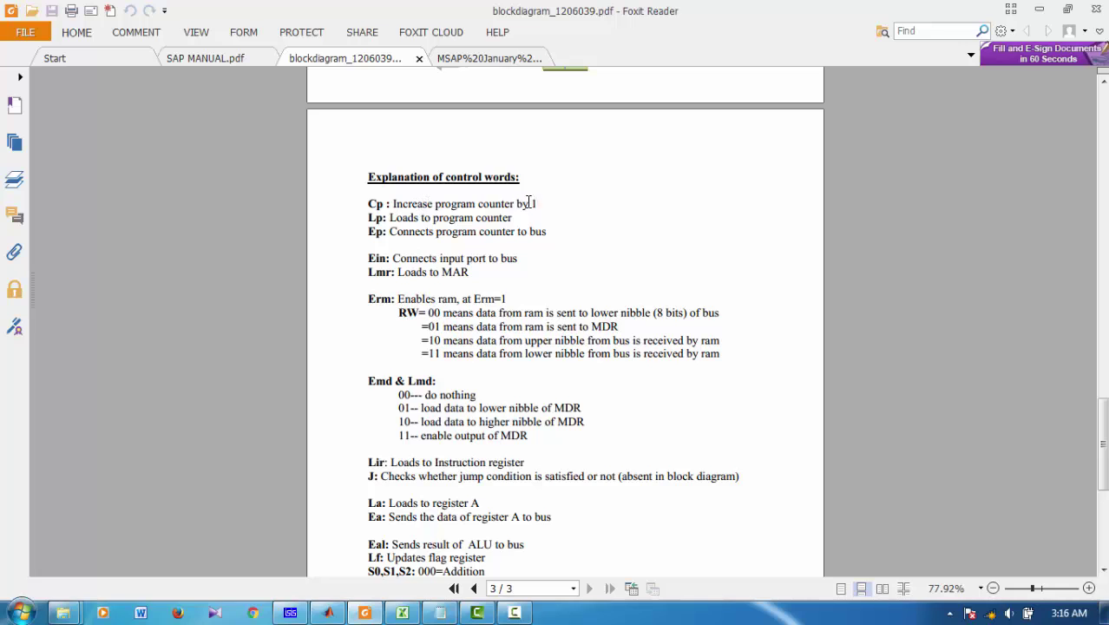
pyautogui.scroll(14, 541, 211)
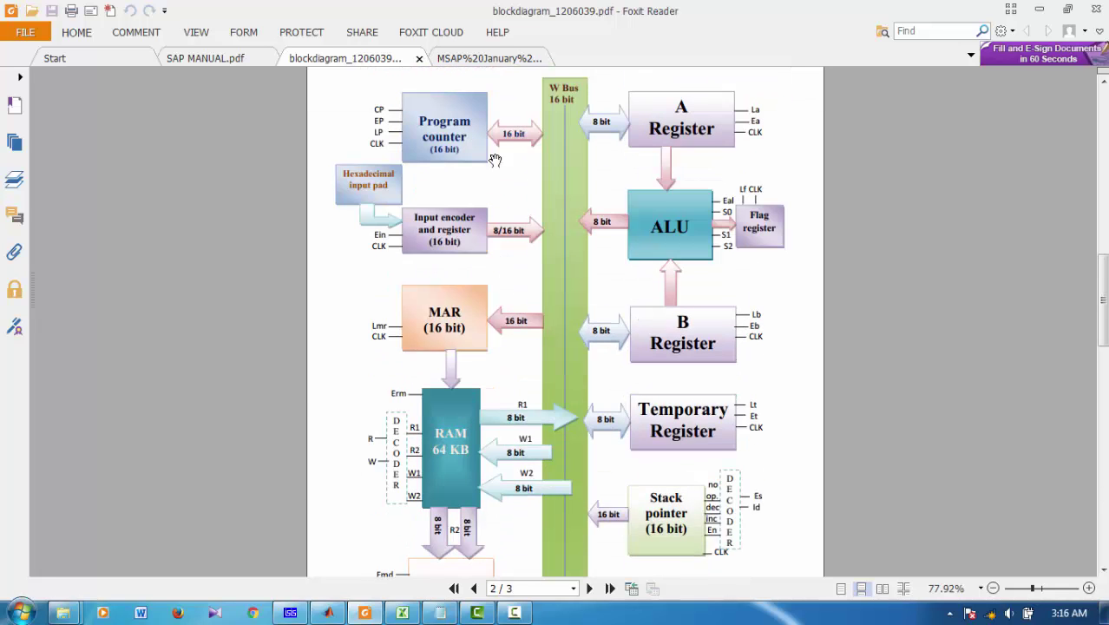
pyautogui.scroll(-15, 675, 212)
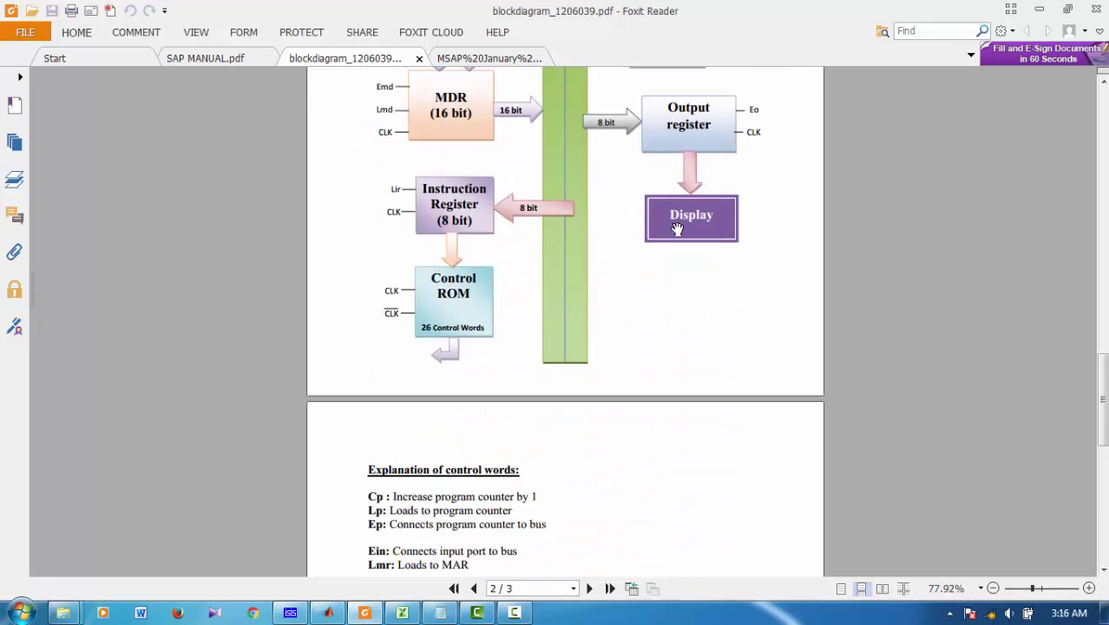
pyautogui.scroll(-4, 456, 392)
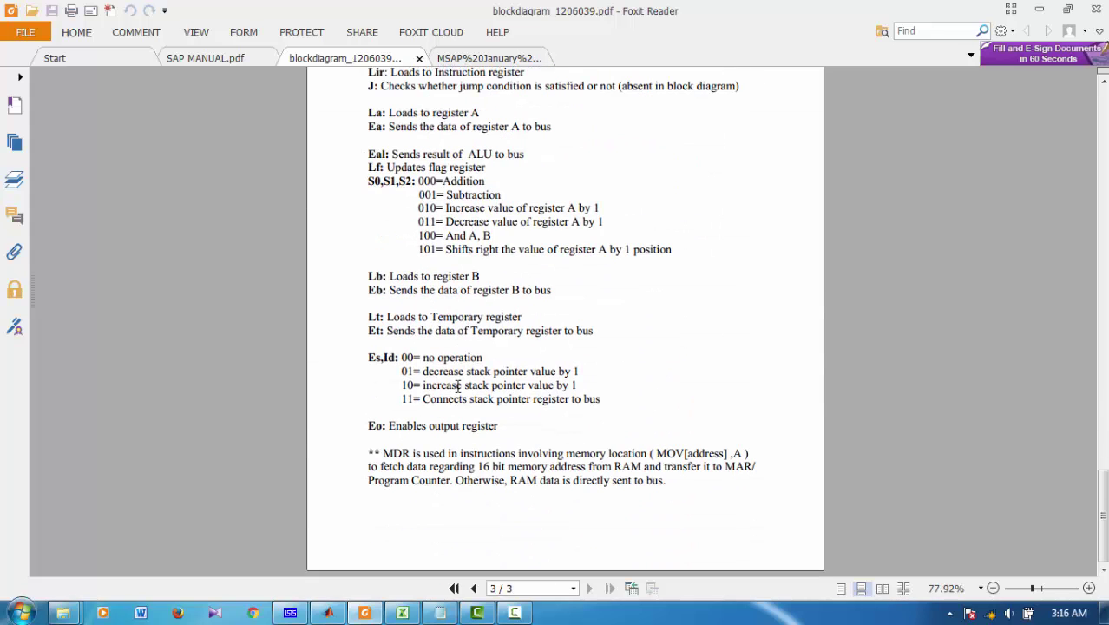
# Scroll the Excel microinstruction table from the fetch cycle to opcode 0F MOV[address],A.
pyautogui.click(468, 60)
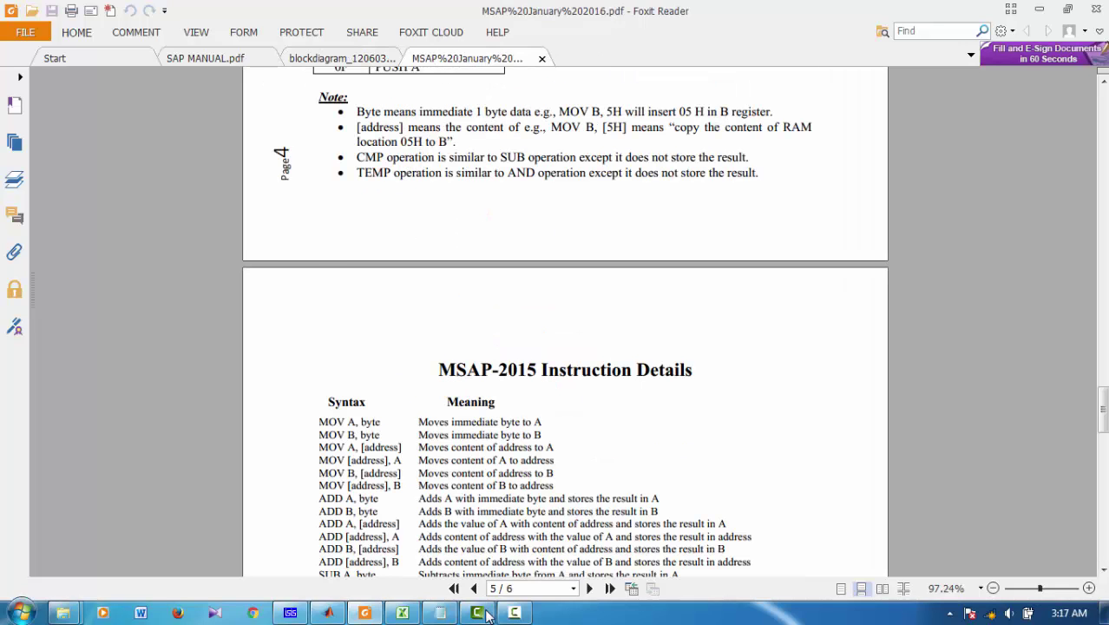
pyautogui.click(405, 614)
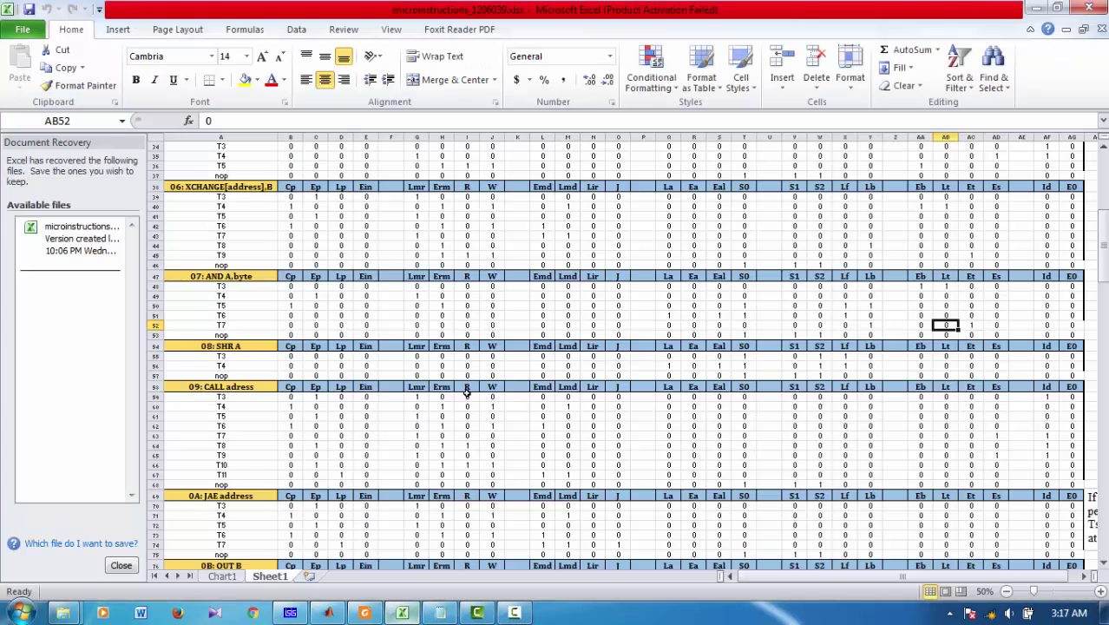
pyautogui.scroll(11, 467, 390)
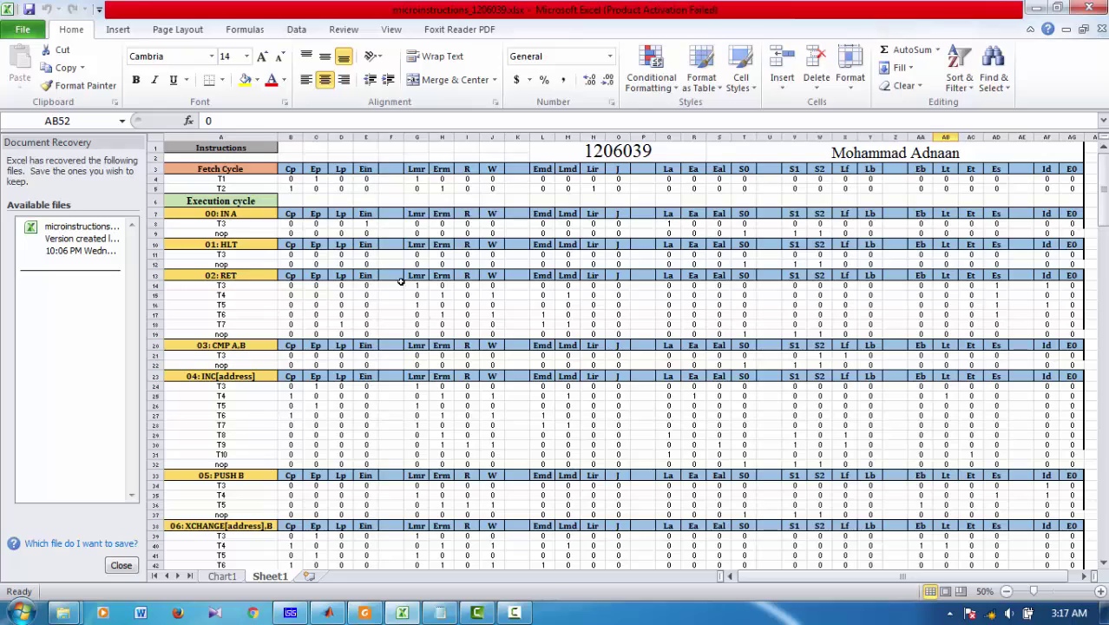
pyautogui.scroll(-20, 236, 227)
pyautogui.scroll(1, 259, 321)
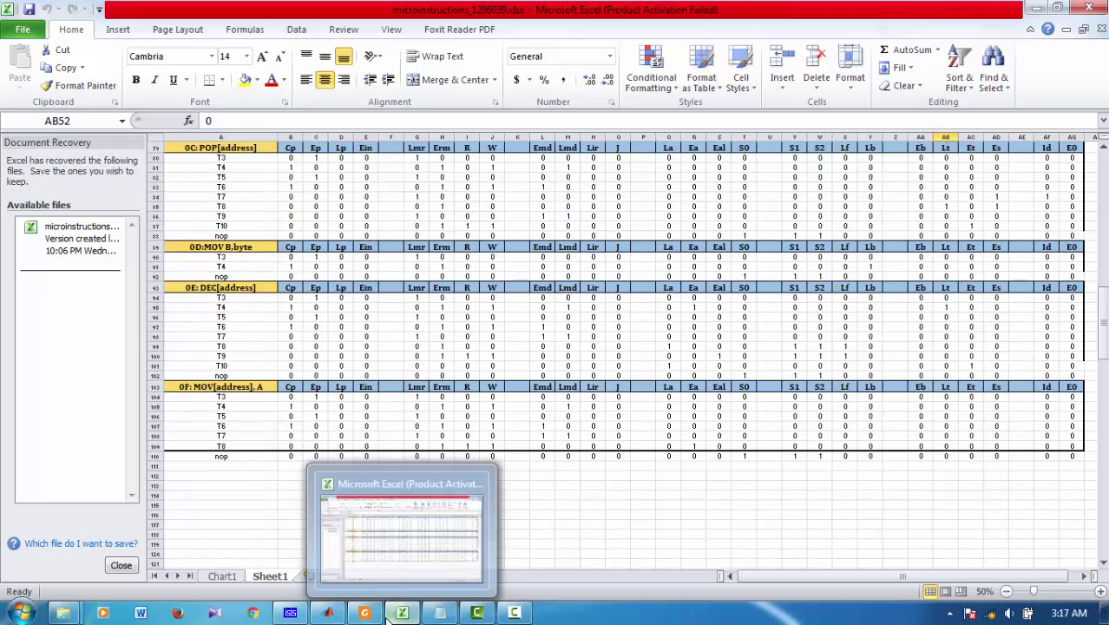
# Frame the MSAP_2016 panel with its register displays, hex keypad and control panel in ISIS.
pyautogui.click(298, 618)
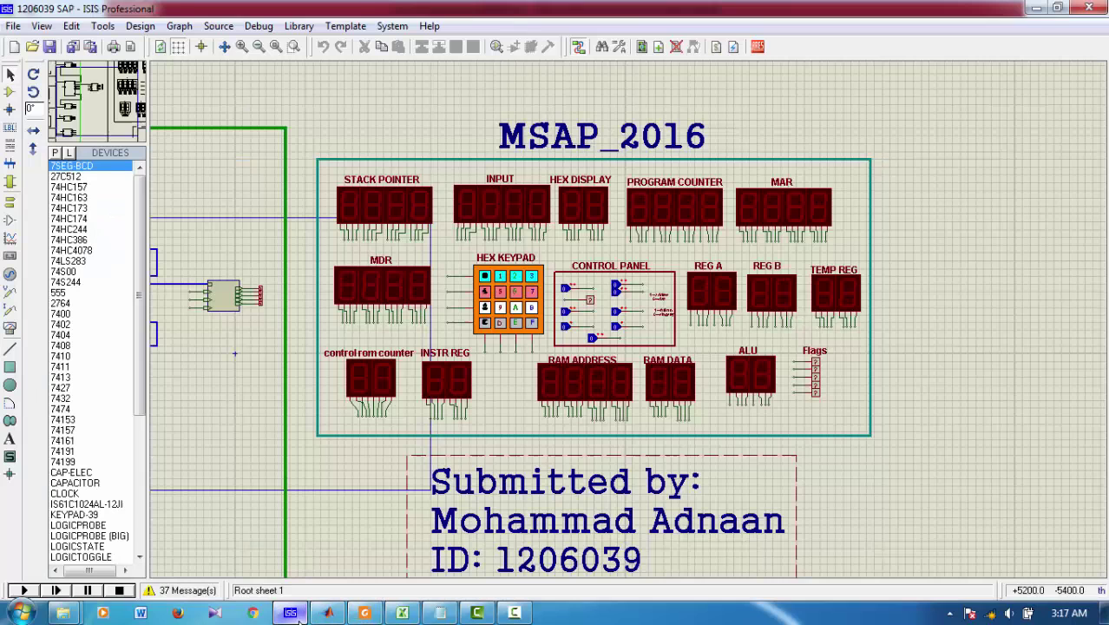
pyautogui.scroll(-4, 414, 516)
pyautogui.scroll(5, 535, 338)
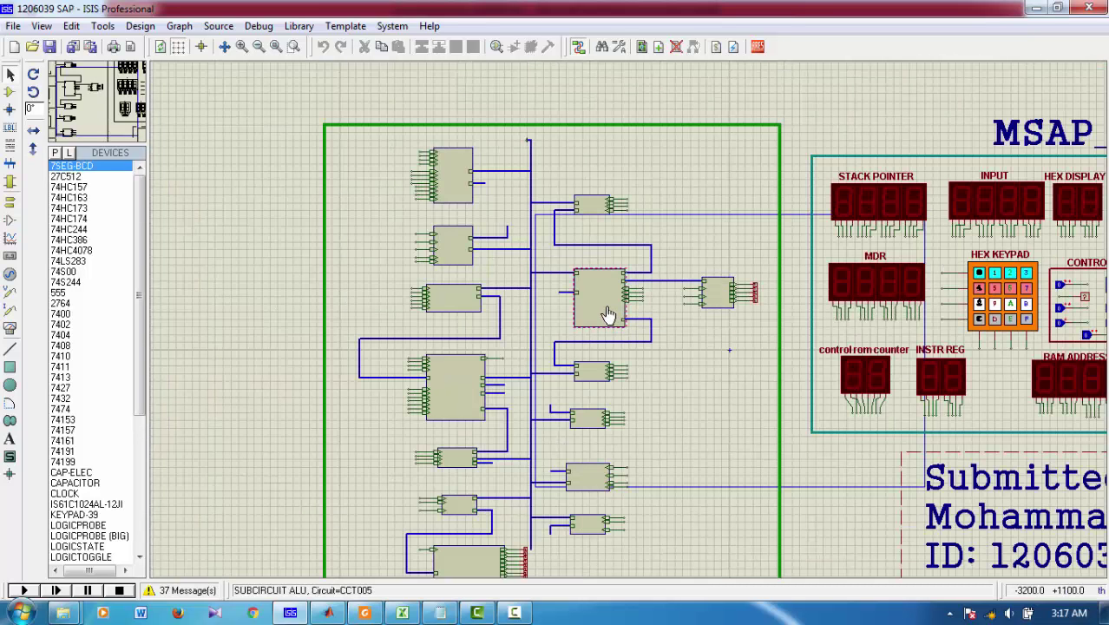
pyautogui.scroll(-3, 607, 314)
pyautogui.scroll(3, 611, 283)
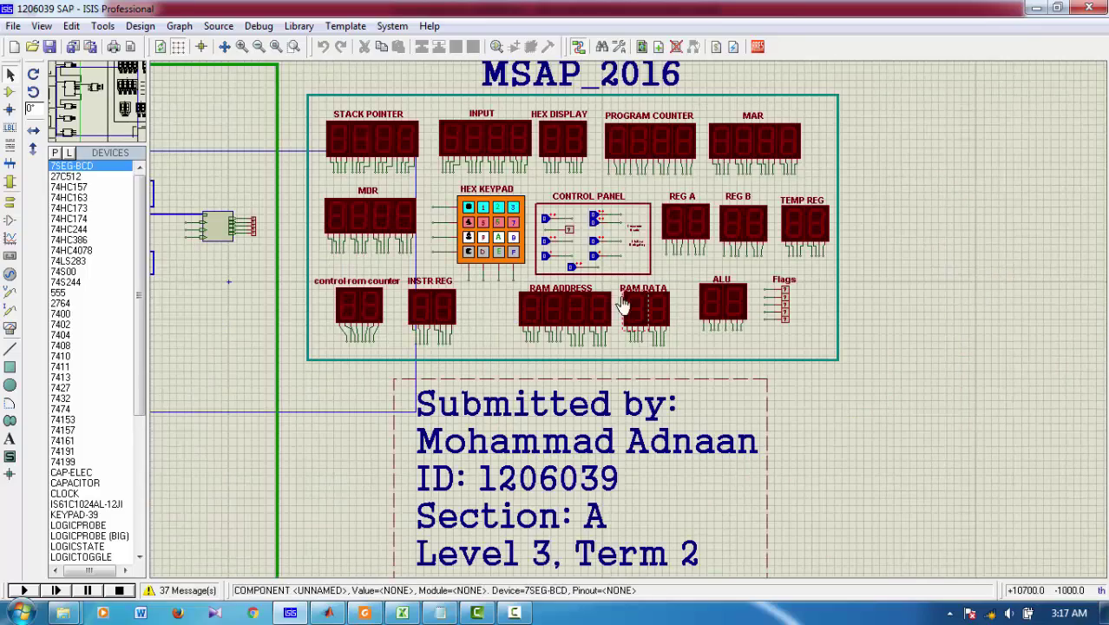
pyautogui.press('F5')
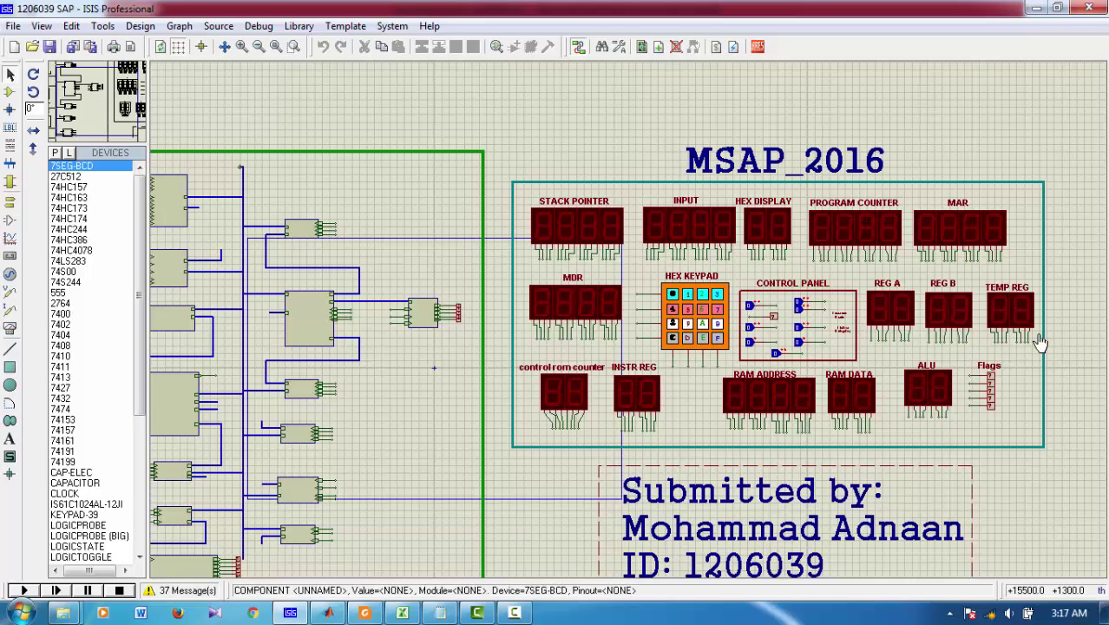
pyautogui.scroll(1, 1003, 345)
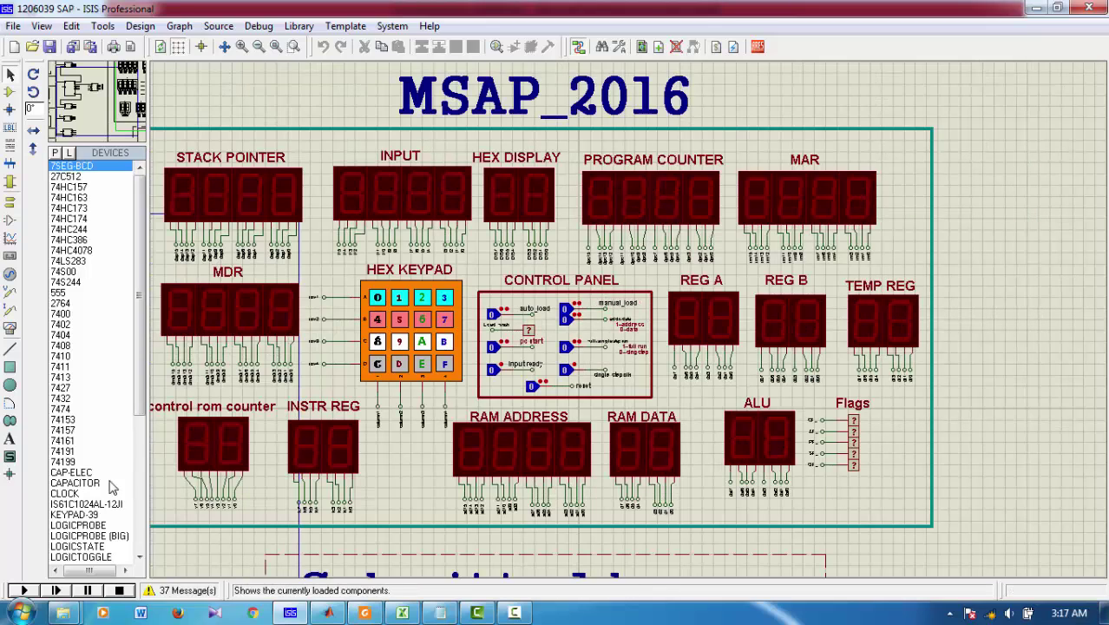
# Start the MSAP_2016 simulation and zoom in on the control panel.
pyautogui.click(24, 590)
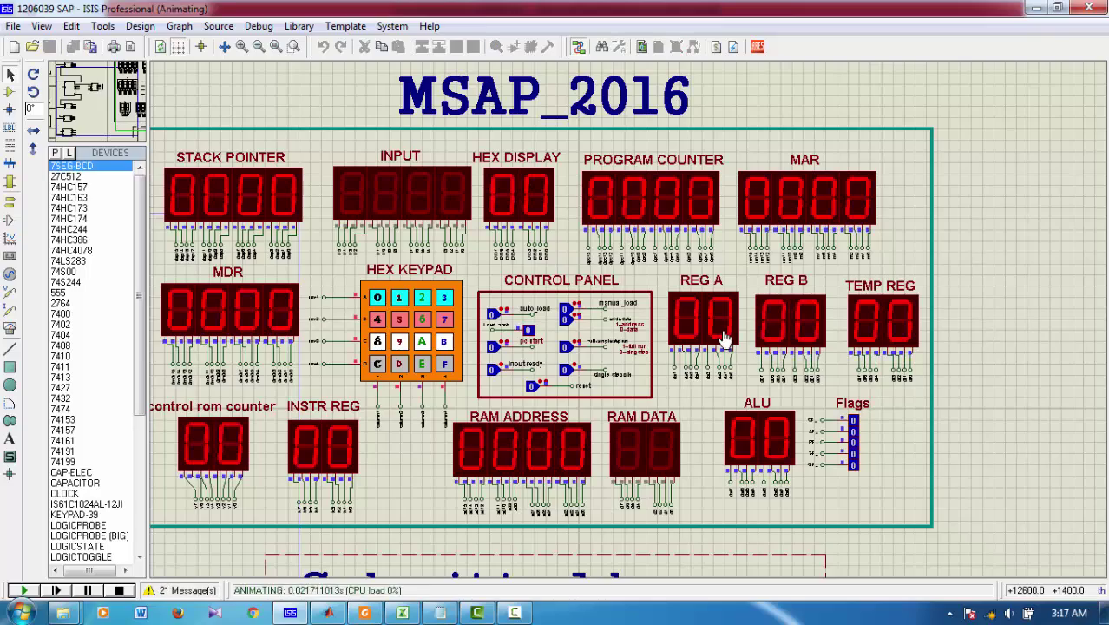
pyautogui.scroll(-2, 710, 346)
pyautogui.scroll(2, 663, 317)
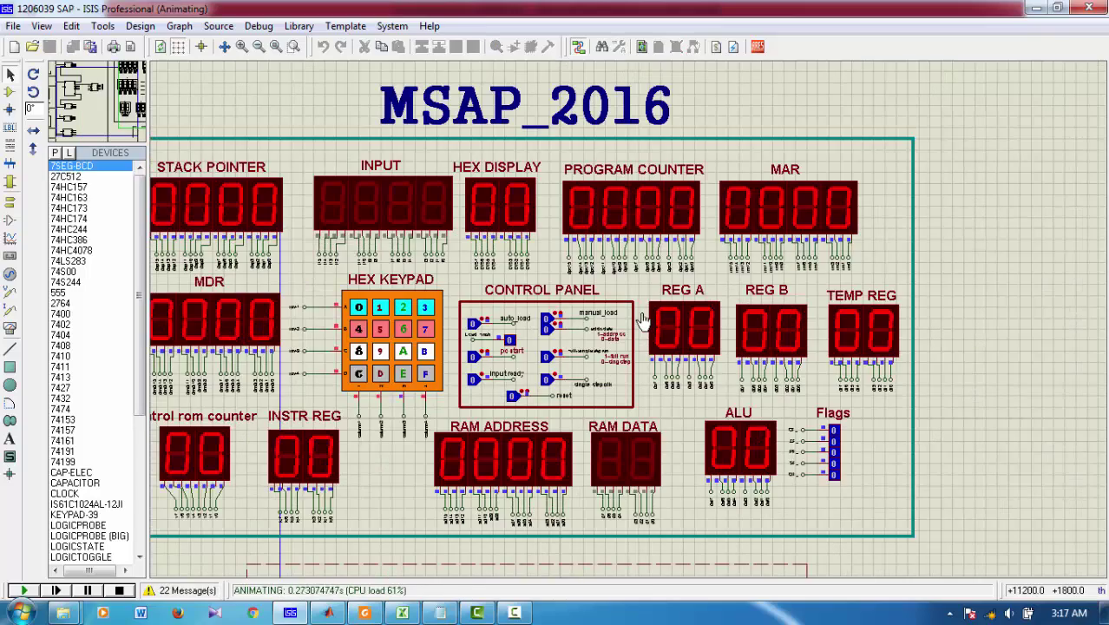
pyautogui.scroll(-1, 607, 364)
pyautogui.scroll(1, 595, 368)
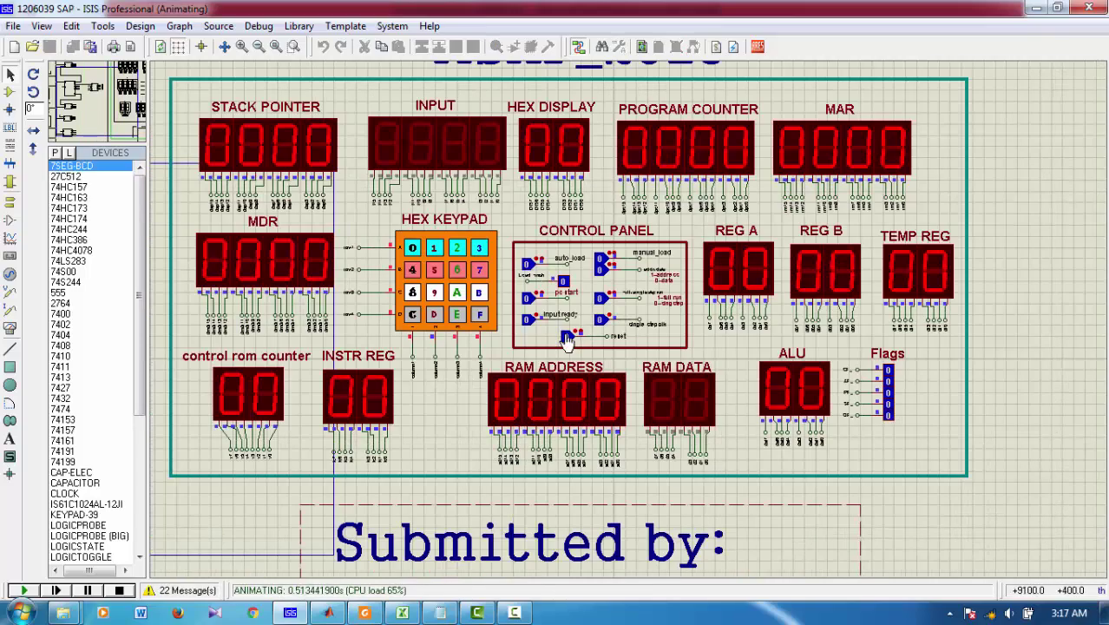
pyautogui.scroll(1, 566, 339)
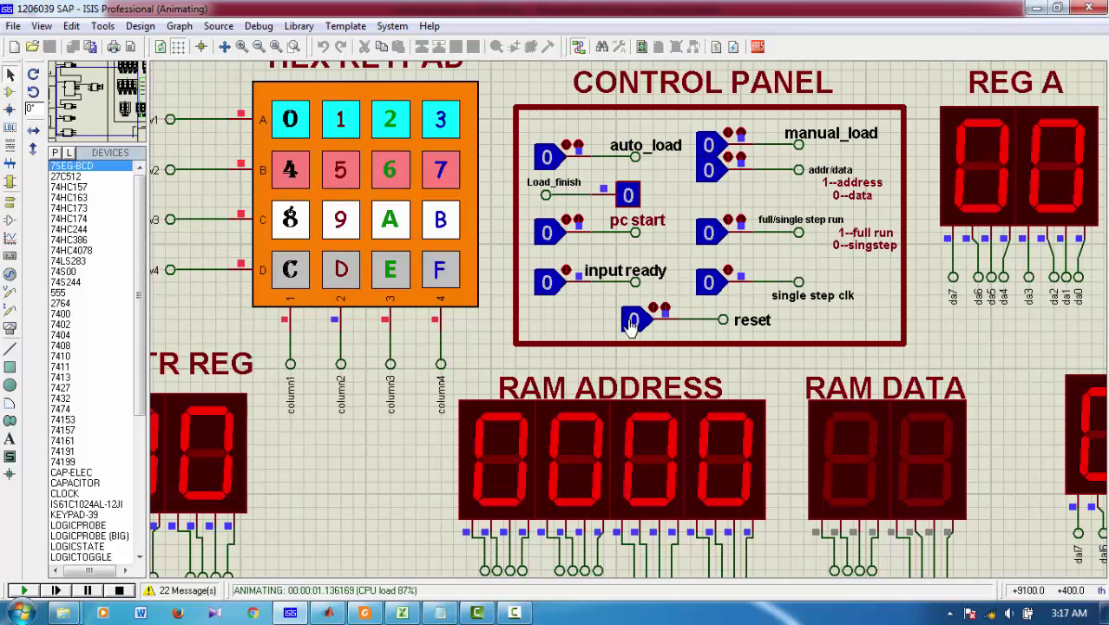
# Reset the program counter: set reset to 1, pulse single step clk, set reset to 0.
pyautogui.click(632, 321)
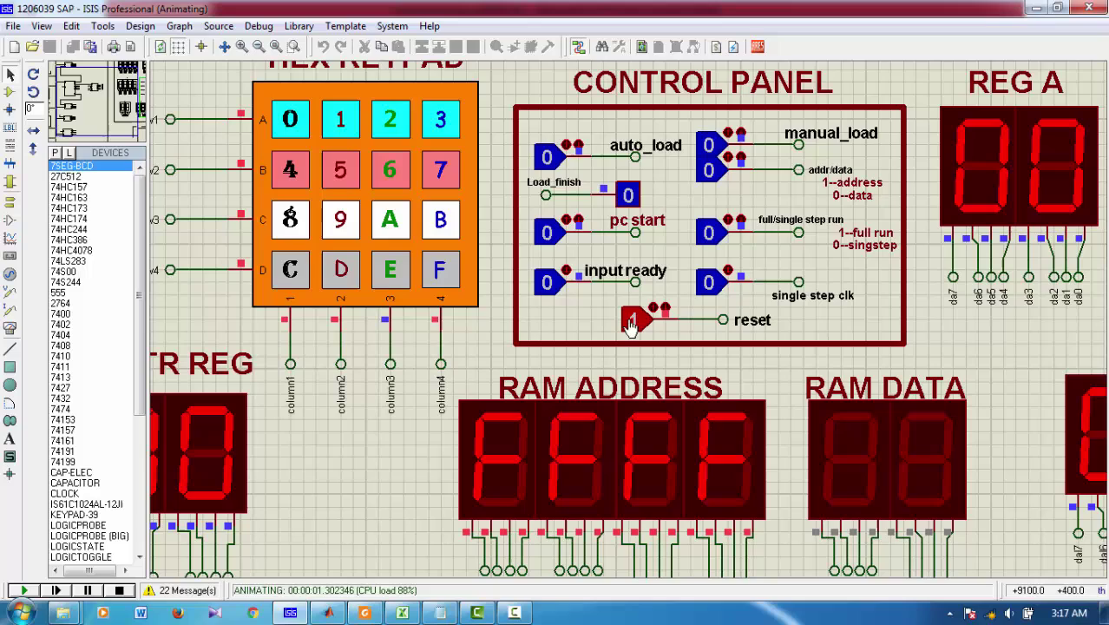
pyautogui.click(704, 291)
pyautogui.click(649, 328)
pyautogui.scroll(-2, 647, 322)
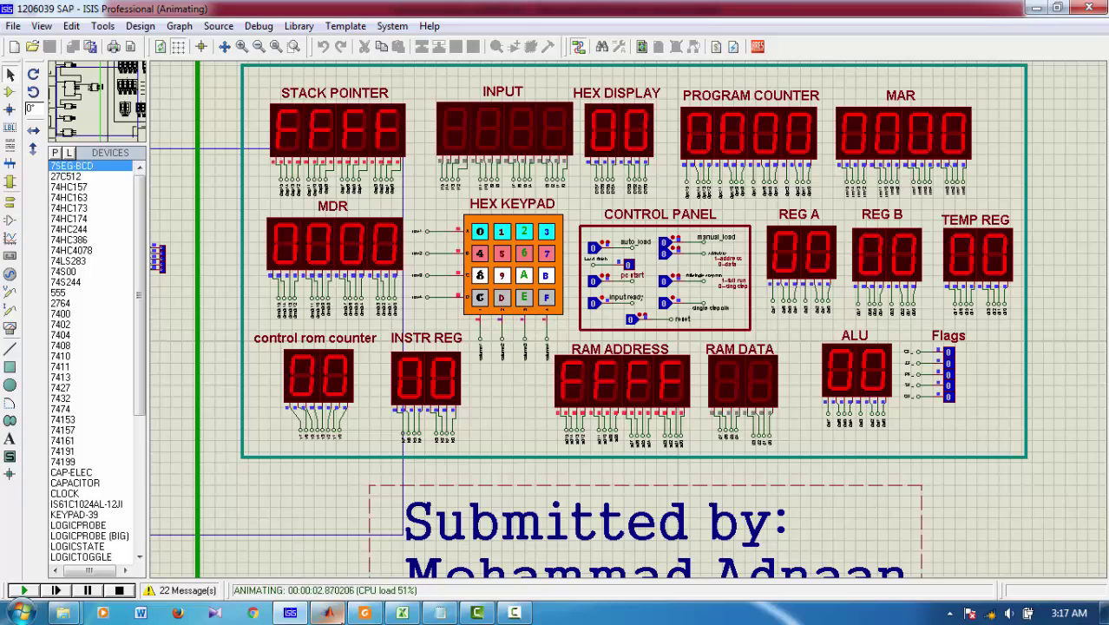
pyautogui.moveTo(328, 613)
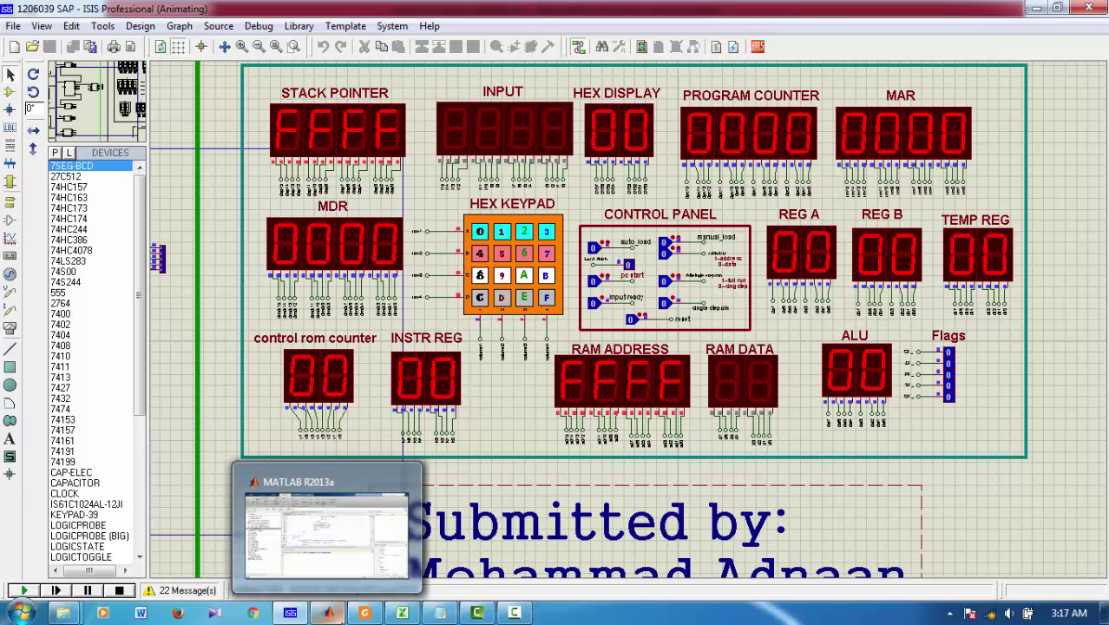
# Look up the Reset, Auto load and Manual load instructions in SAP MANUAL.pdf.
pyautogui.click(363, 612)
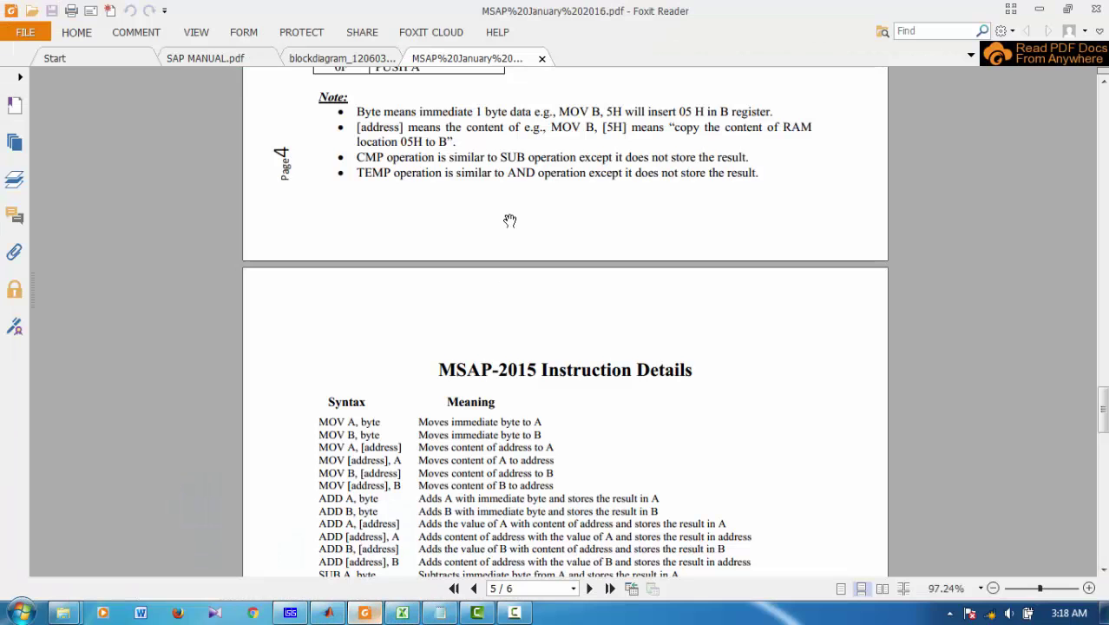
pyautogui.click(210, 64)
pyautogui.scroll(3, 471, 233)
pyautogui.scroll(-7, 471, 232)
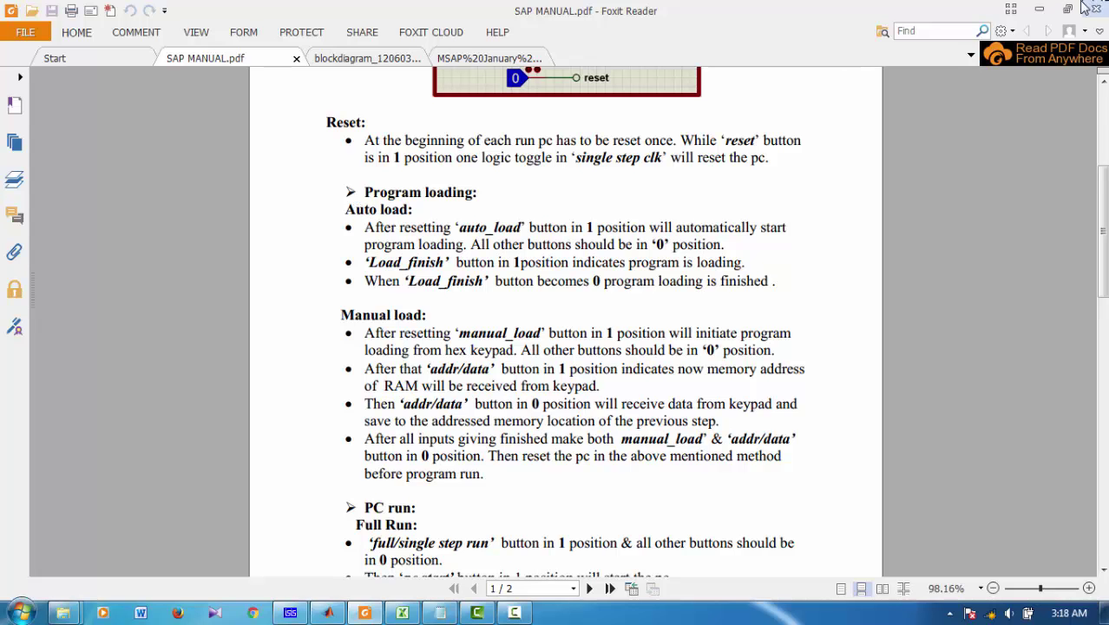
# Minimize the open windows and open the 1206039_SAP project folder.
pyautogui.click(1046, 8)
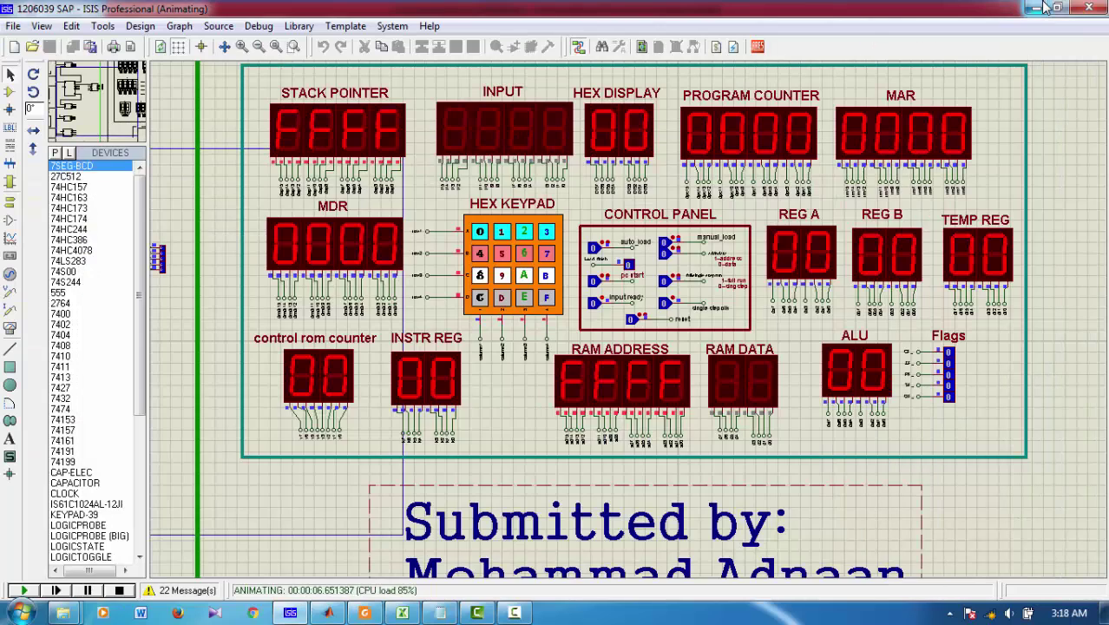
pyautogui.click(1045, 8)
pyautogui.click(1045, 8)
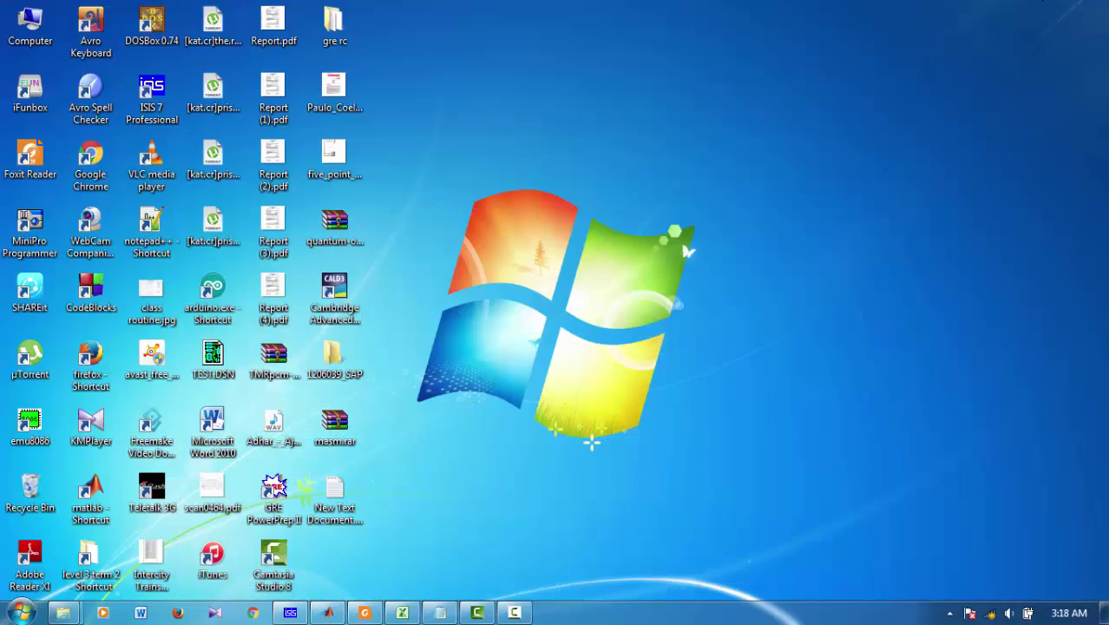
pyautogui.click(442, 612)
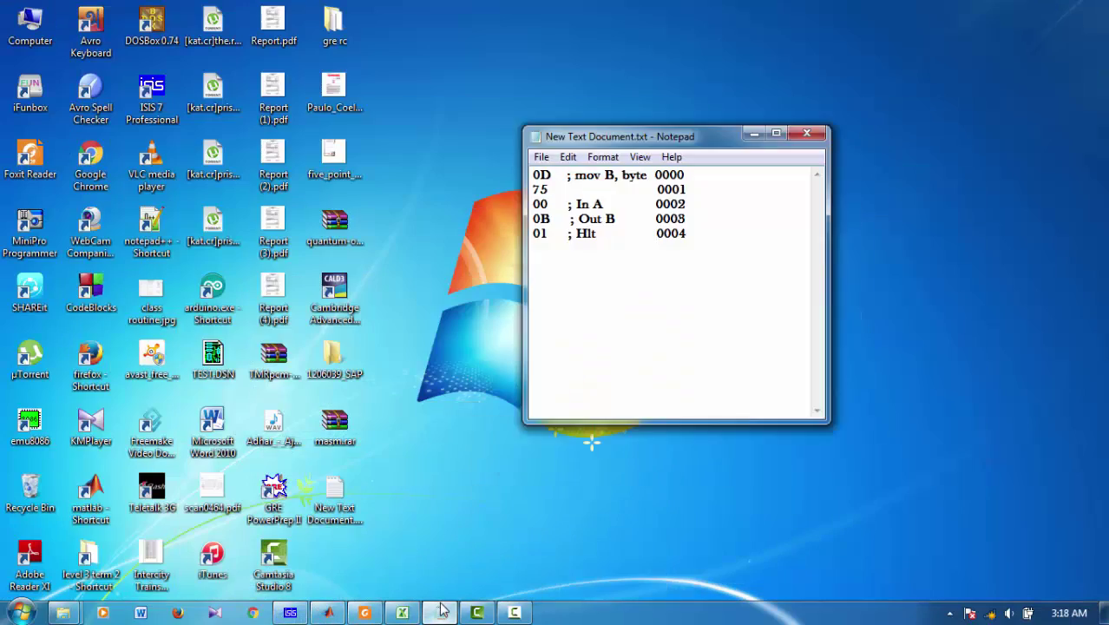
pyautogui.click(441, 612)
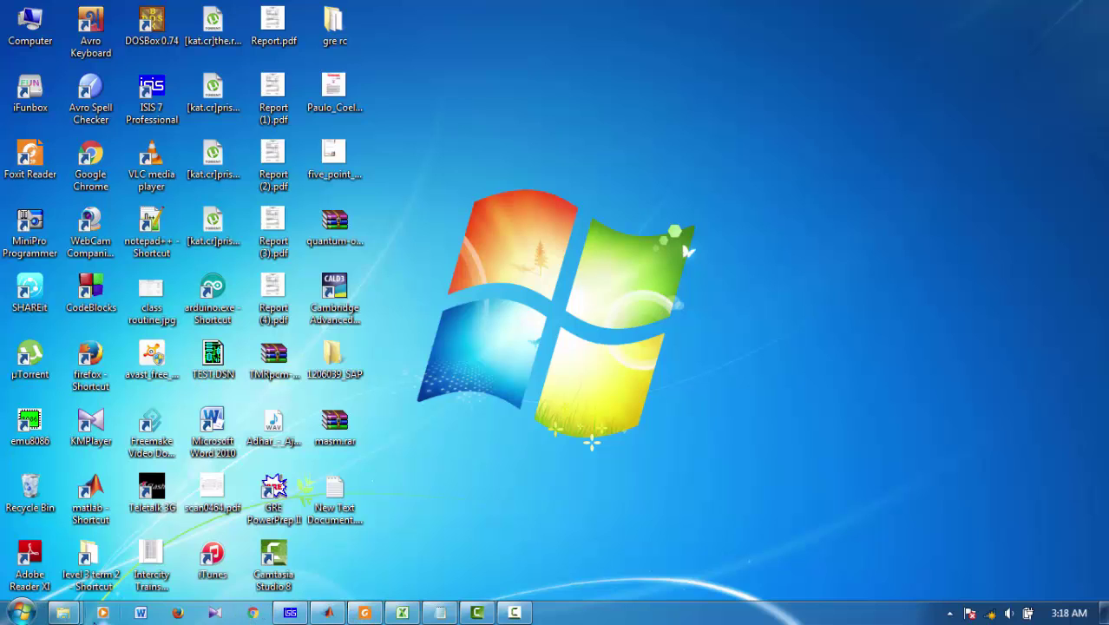
pyautogui.moveTo(63, 613)
pyautogui.click(330, 482)
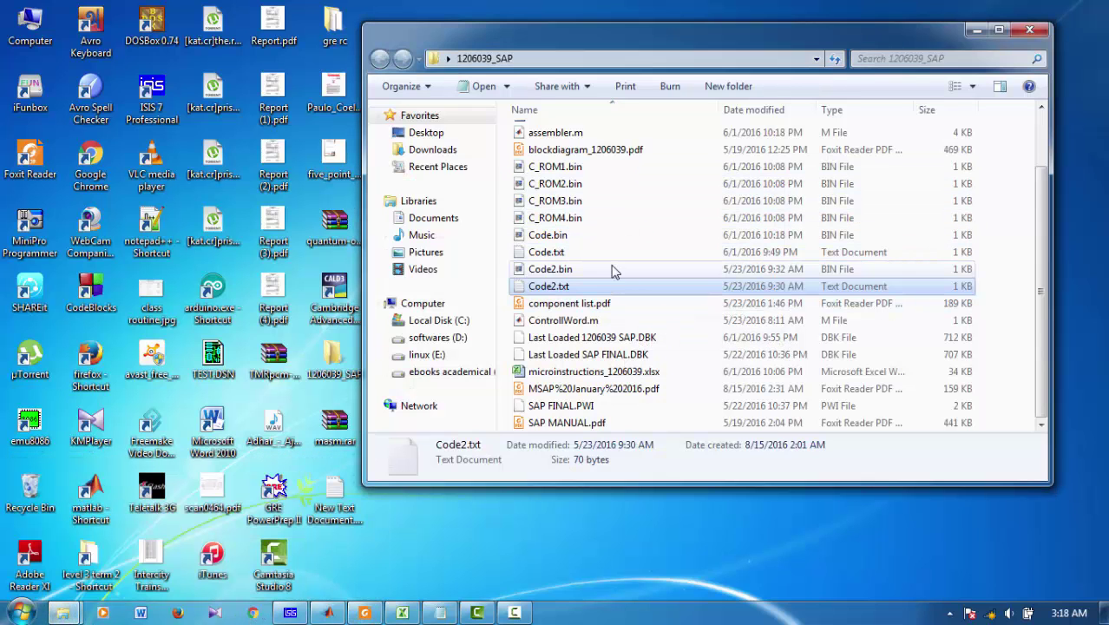
# Read the assembly program in Code2.txt, then close it.
pyautogui.scroll(2, 606, 314)
pyautogui.scroll(-2, 594, 299)
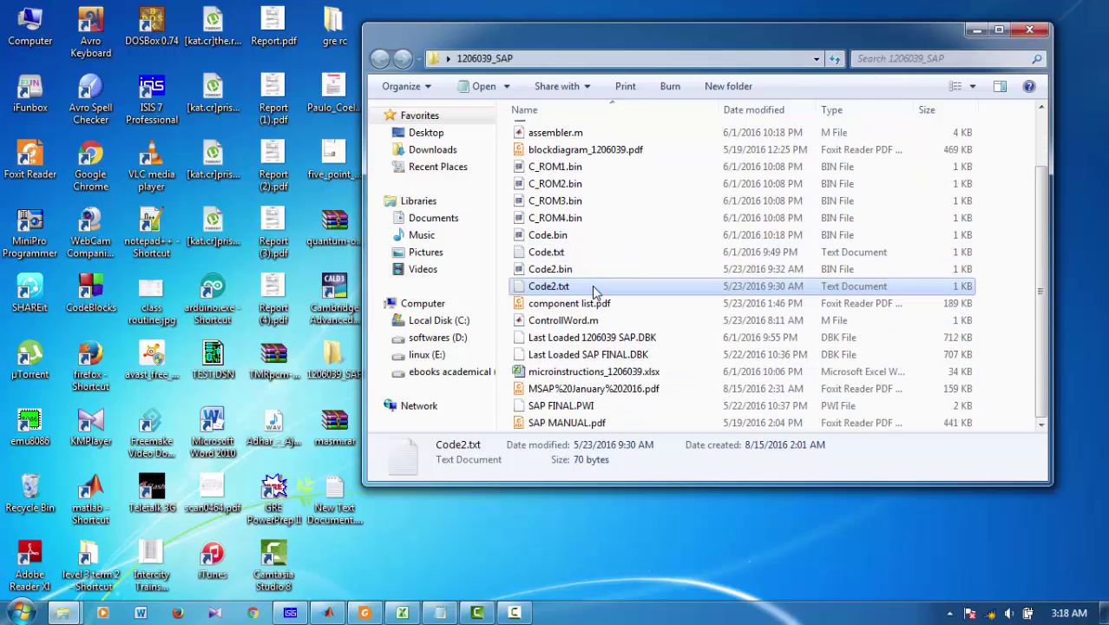
pyautogui.doubleClick(591, 284)
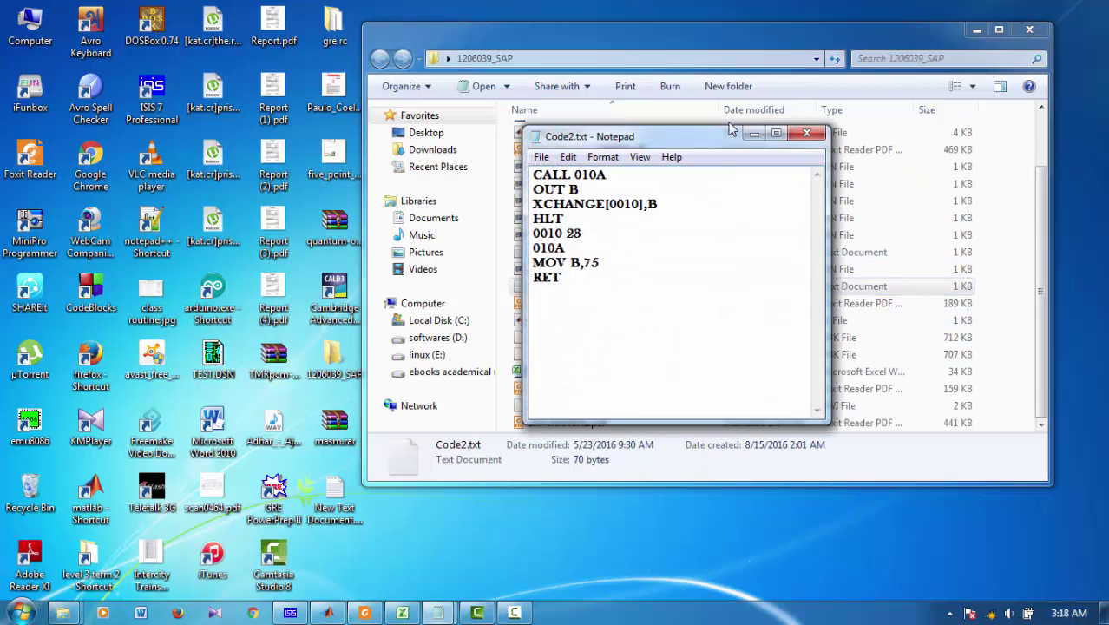
pyautogui.click(807, 133)
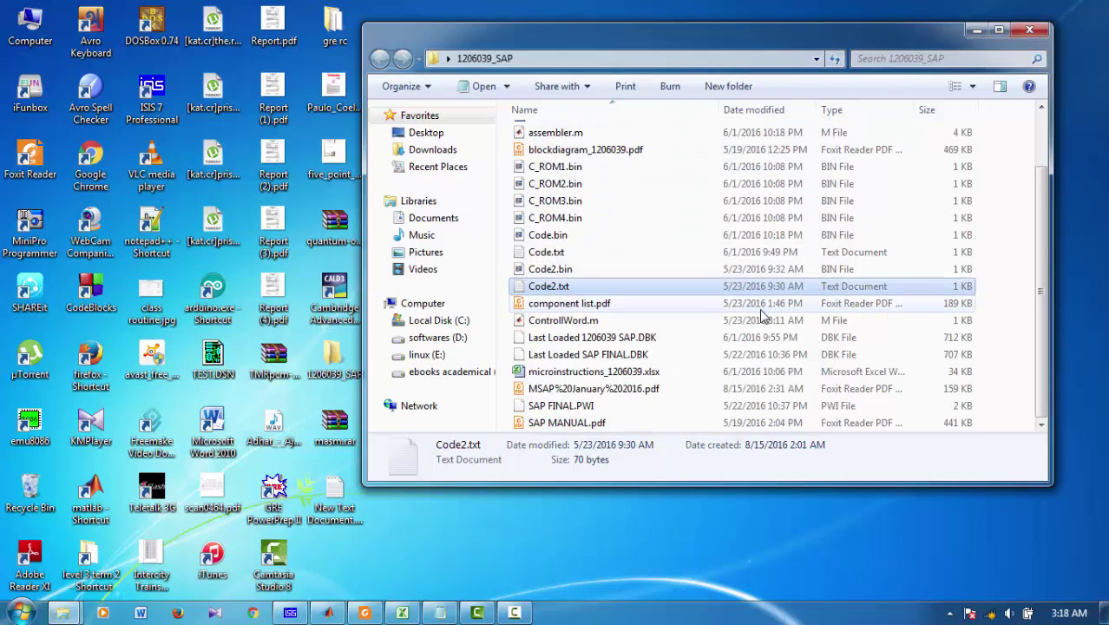
# Read the assembly program in Code.txt, then hide it.
pyautogui.scroll(1, 761, 318)
pyautogui.doubleClick(653, 299)
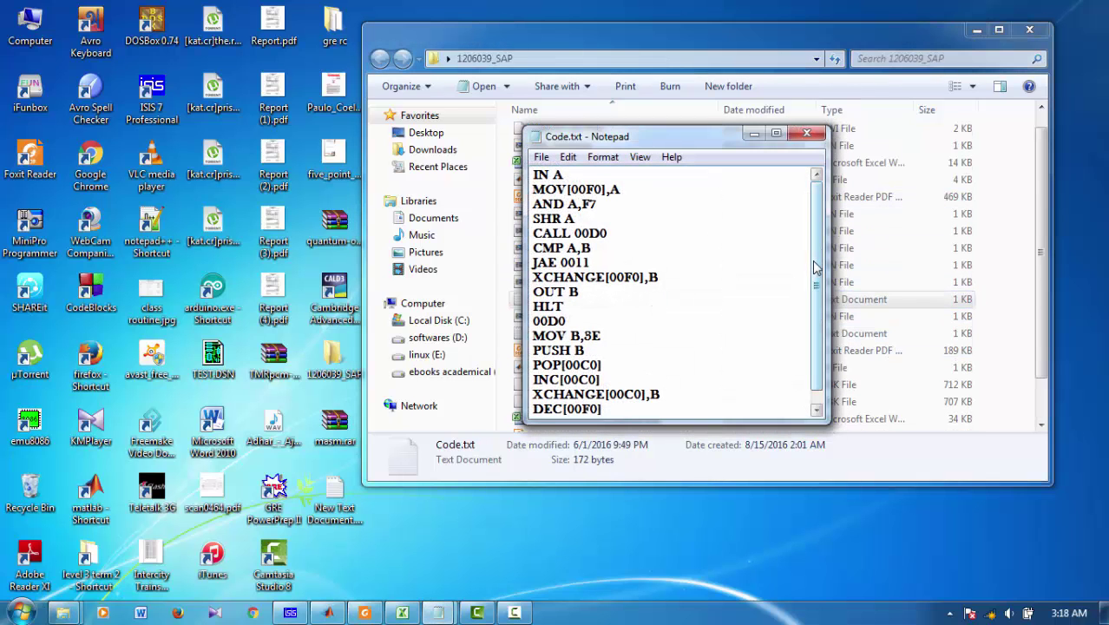
pyautogui.scroll(-1, 816, 267)
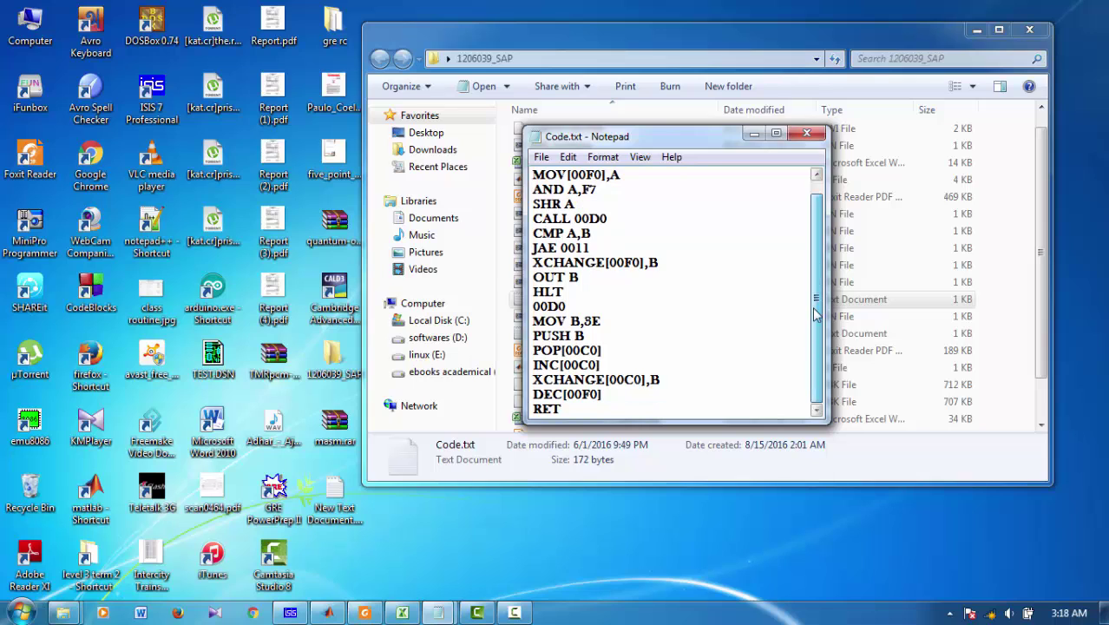
pyautogui.click(753, 134)
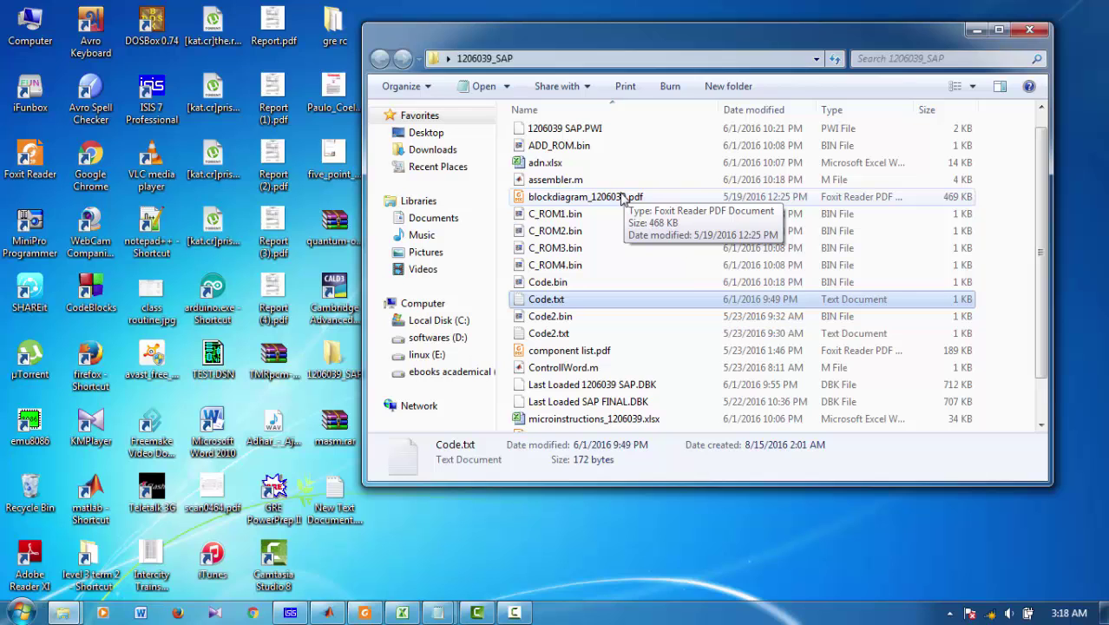
pyautogui.click(327, 612)
# Run assembler.m from the top and scroll through its code in the Editor.
pyautogui.scroll(20, 354, 254)
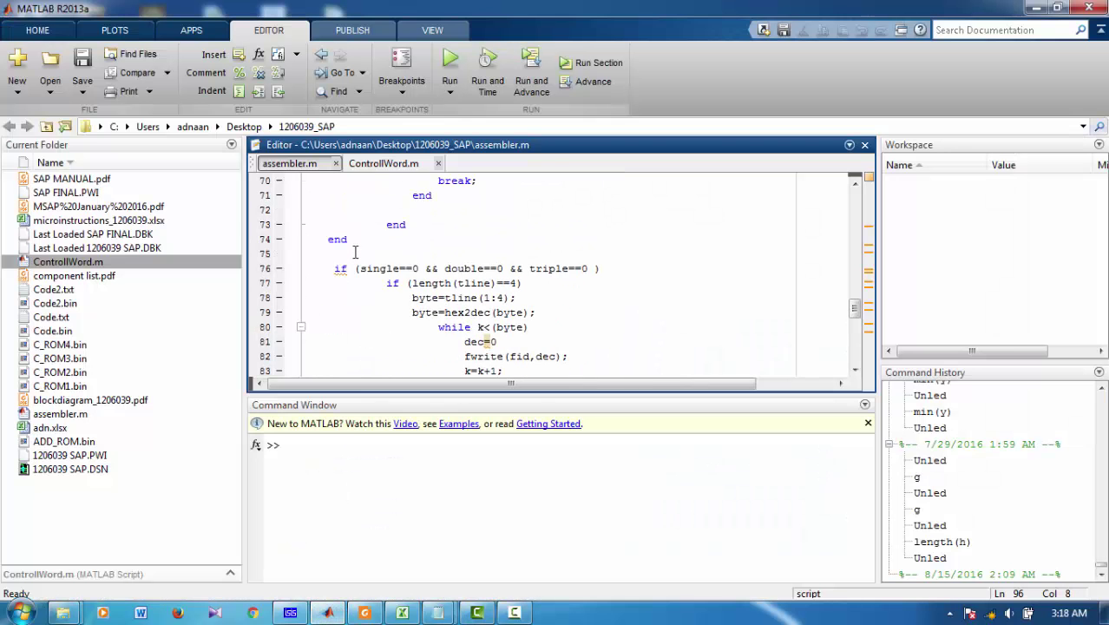
pyautogui.scroll(3, 354, 254)
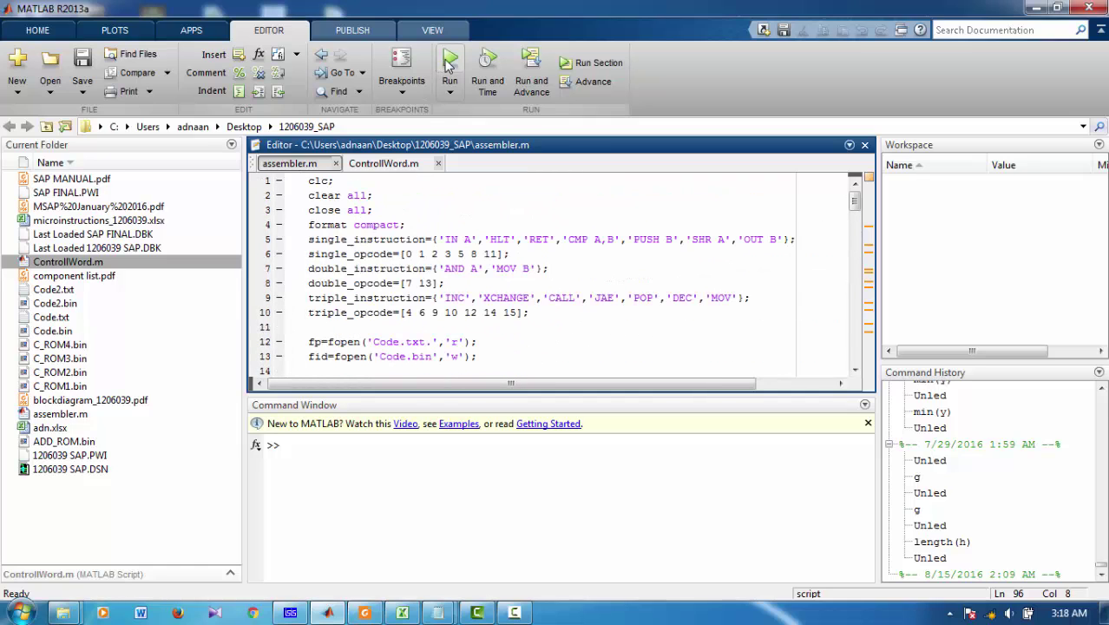
pyautogui.click(449, 61)
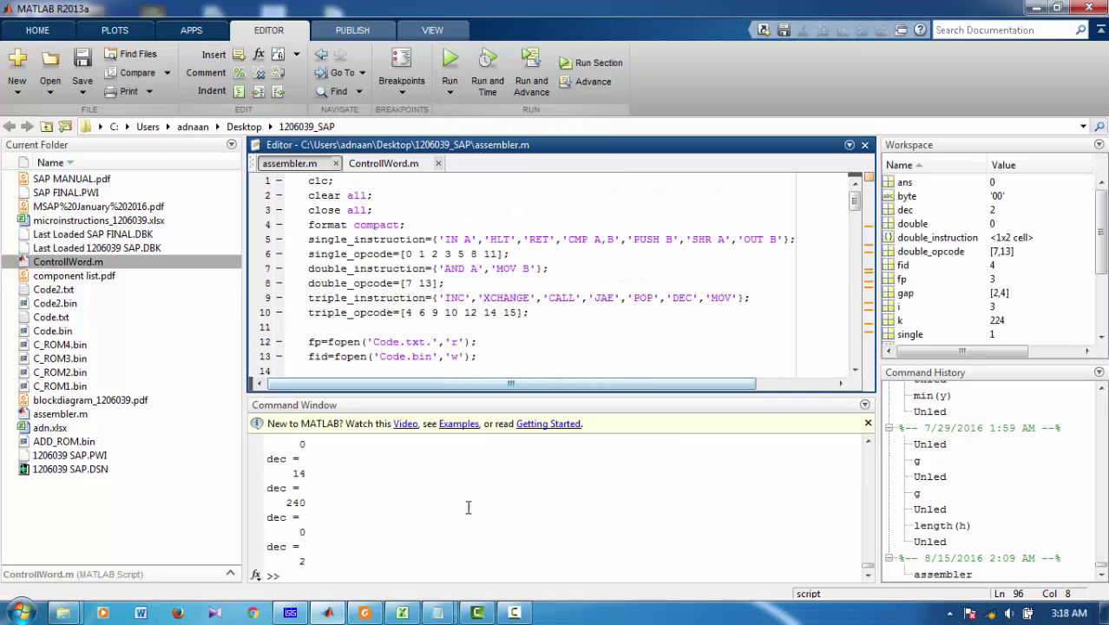
pyautogui.click(485, 209)
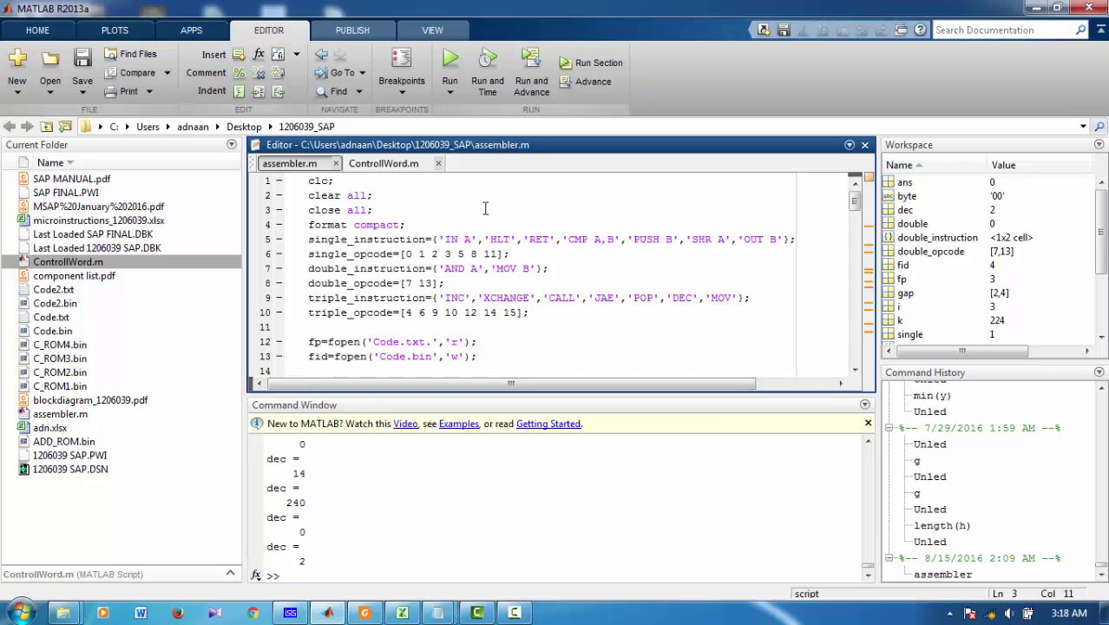
pyautogui.scroll(-20, 485, 209)
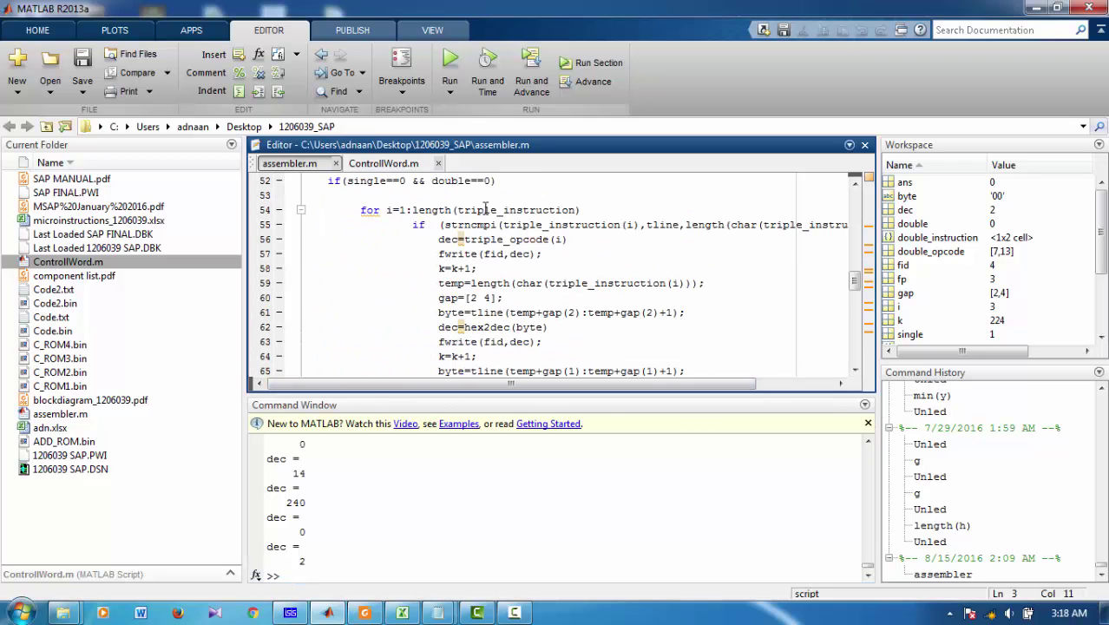
pyautogui.scroll(-9, 485, 209)
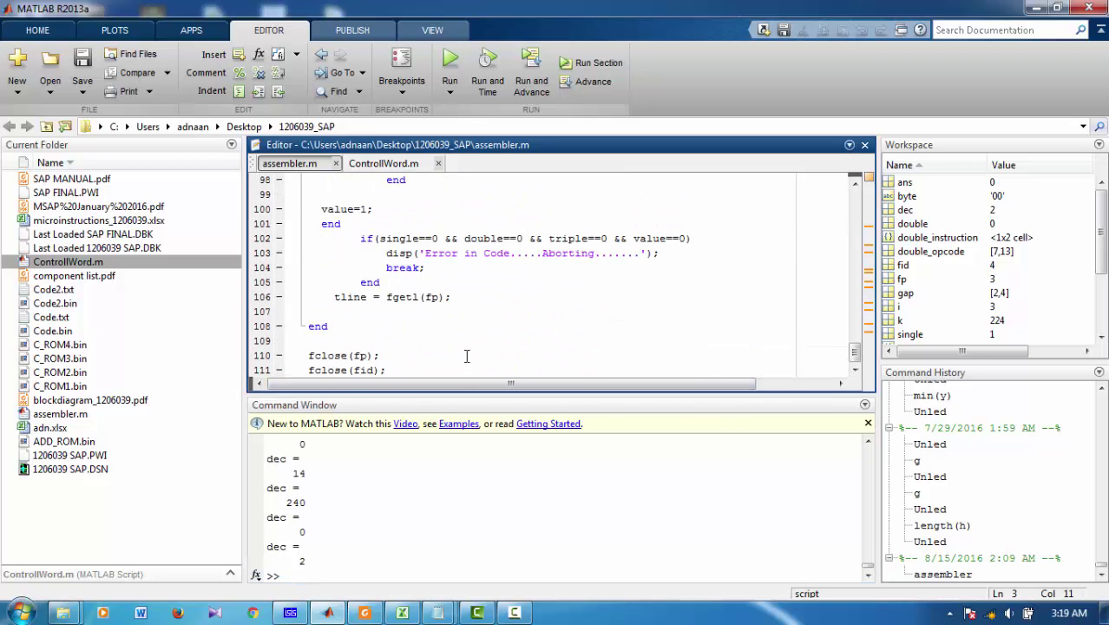
# Return to the Proteus schematic and stop the running simulation.
pyautogui.click(292, 612)
pyautogui.scroll(-2, 626, 317)
pyautogui.scroll(3, 627, 317)
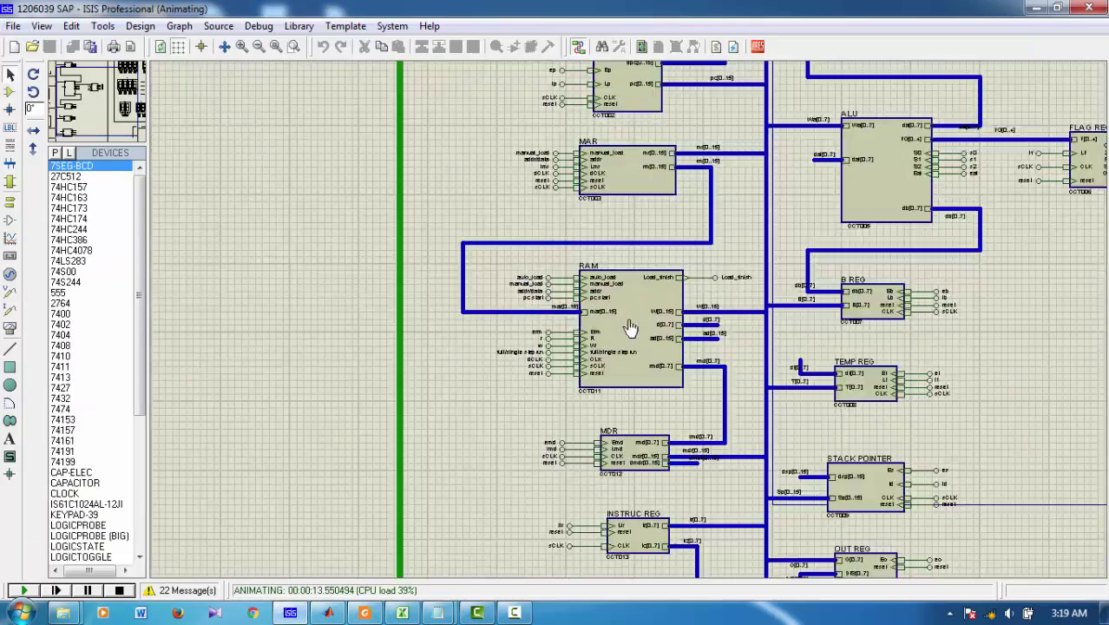
pyautogui.scroll(2, 626, 317)
pyautogui.rightClick(628, 317)
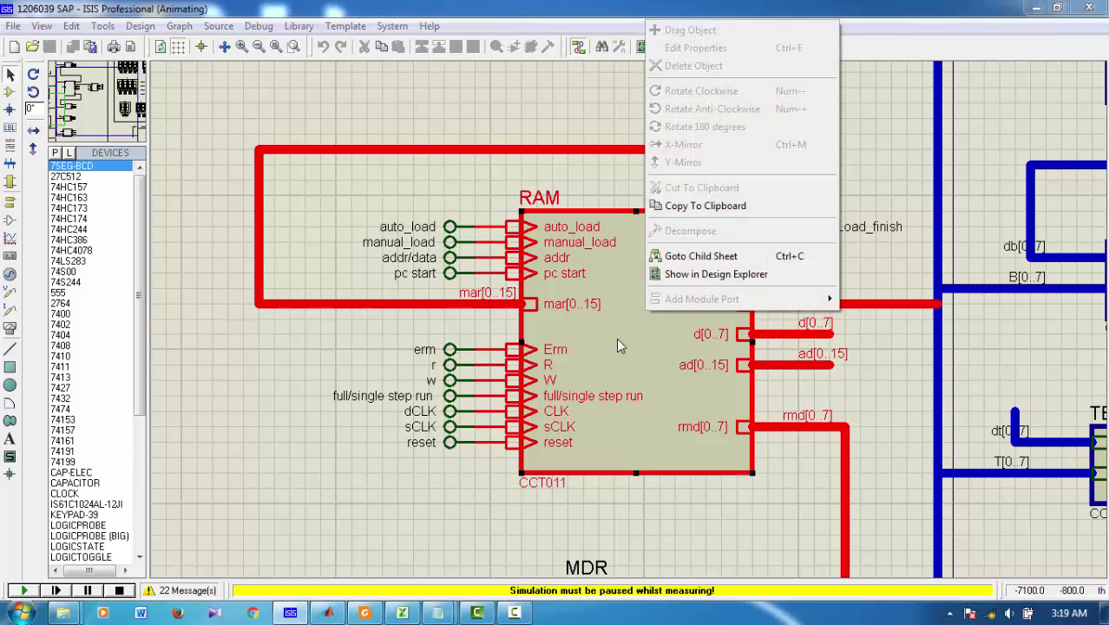
pyautogui.press('Escape')
pyautogui.press('Escape')
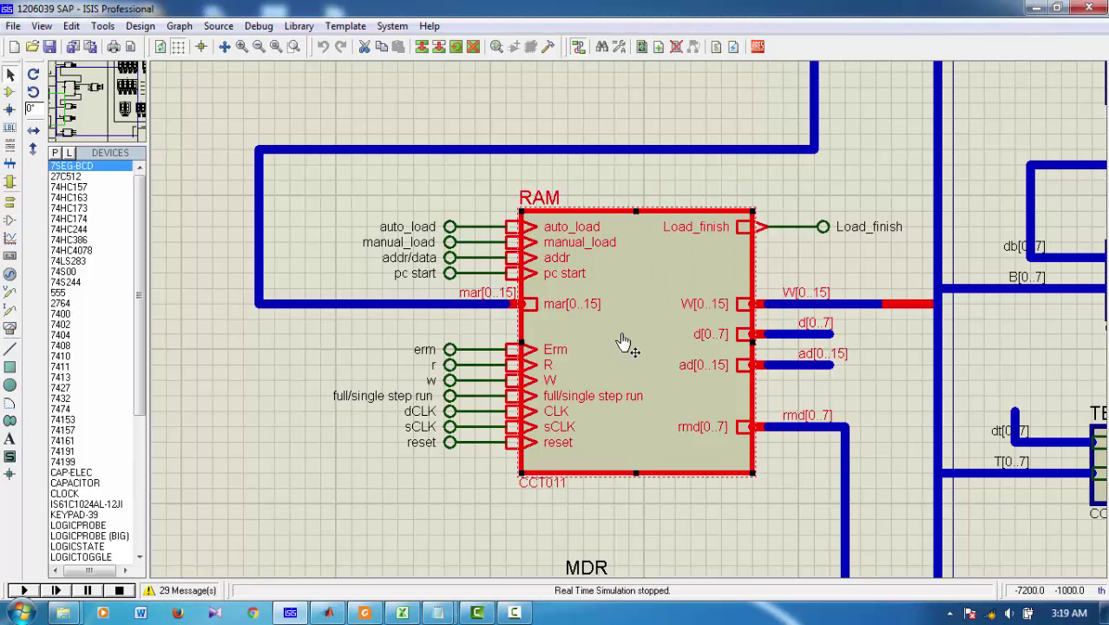
# Enter the RAM child sheet and confirm the Program_ROM 27C512 image file is Code.bin.
pyautogui.rightClick(622, 338)
pyautogui.click(691, 267)
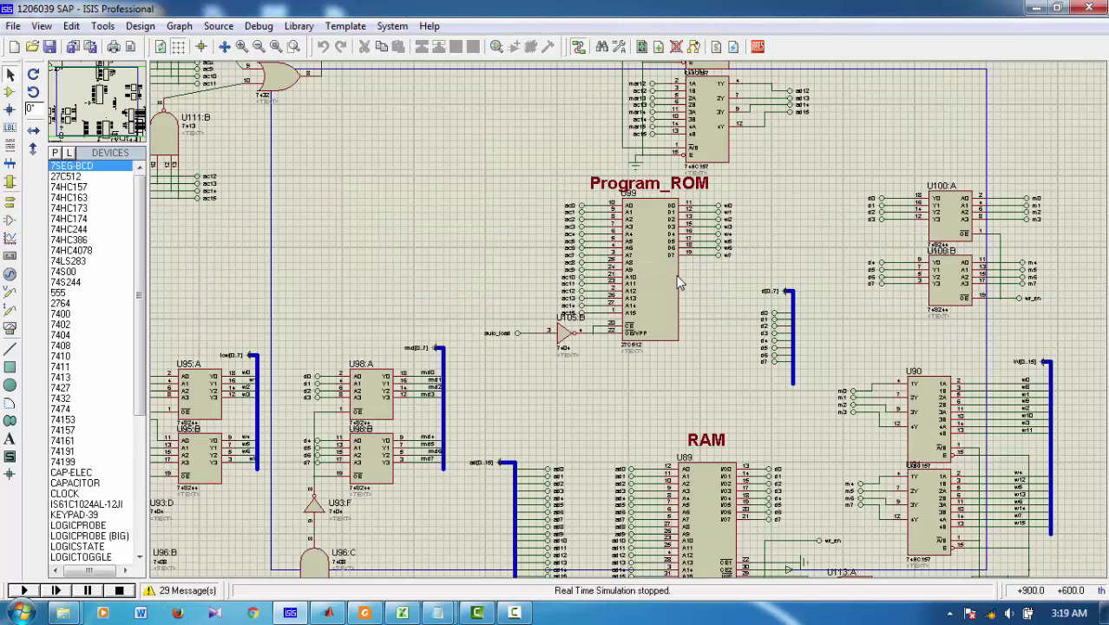
pyautogui.doubleClick(653, 287)
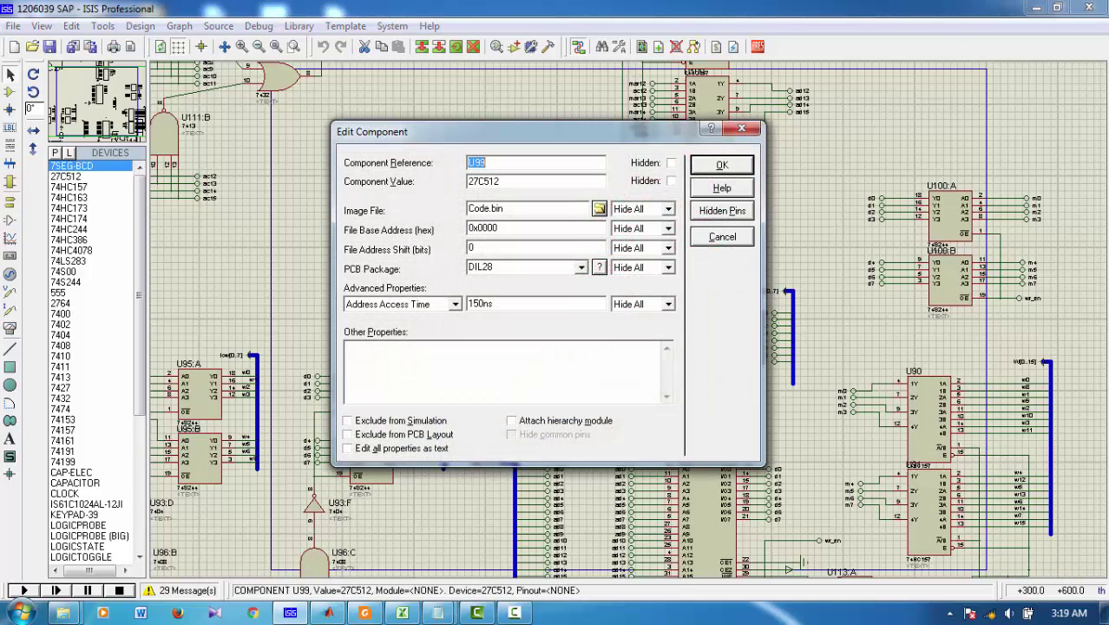
pyautogui.click(741, 130)
pyautogui.press('F7')
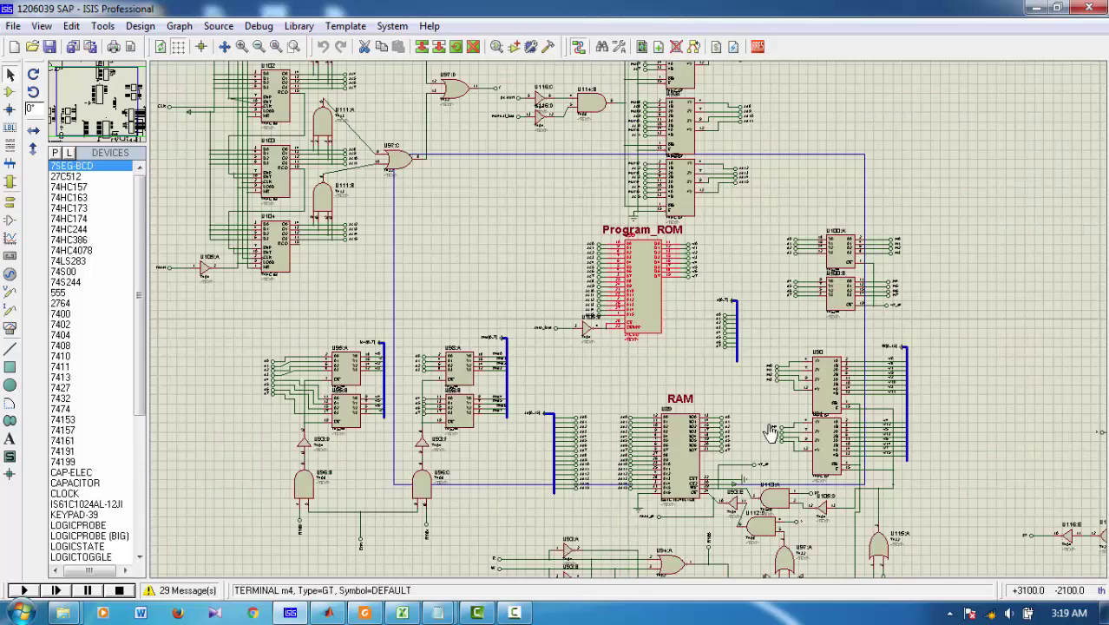
pyautogui.rightClick(484, 195)
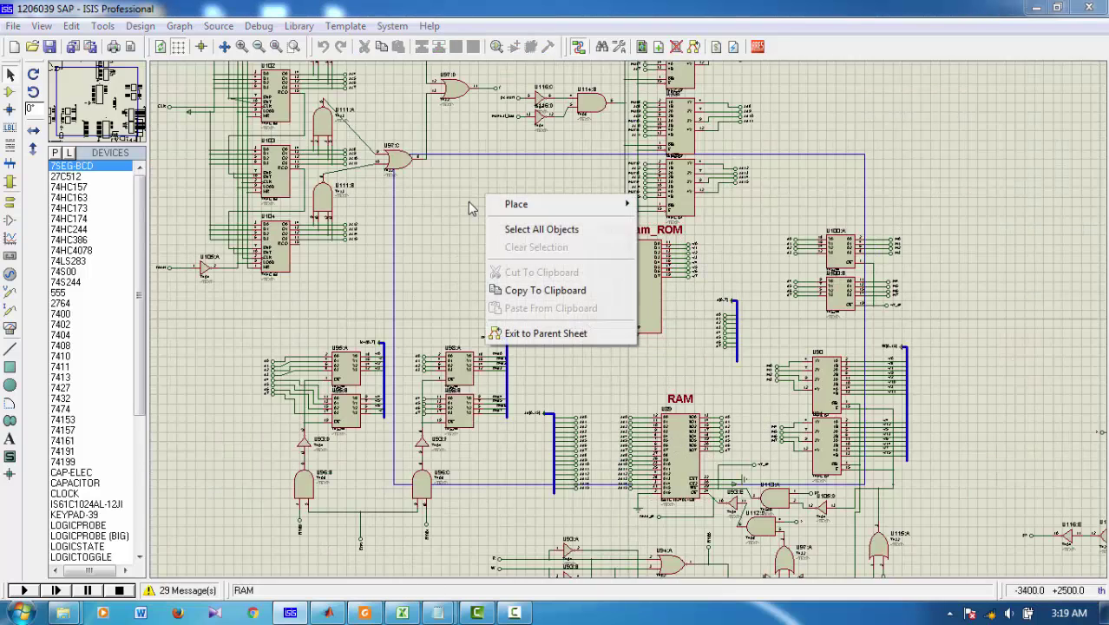
# Exit the RAM sheet back to the main computer schematic.
pyautogui.click(538, 336)
pyautogui.scroll(-3, 627, 330)
pyautogui.scroll(2, 627, 329)
pyautogui.scroll(1, 626, 330)
pyautogui.scroll(-2, 627, 330)
pyautogui.scroll(3, 312, 445)
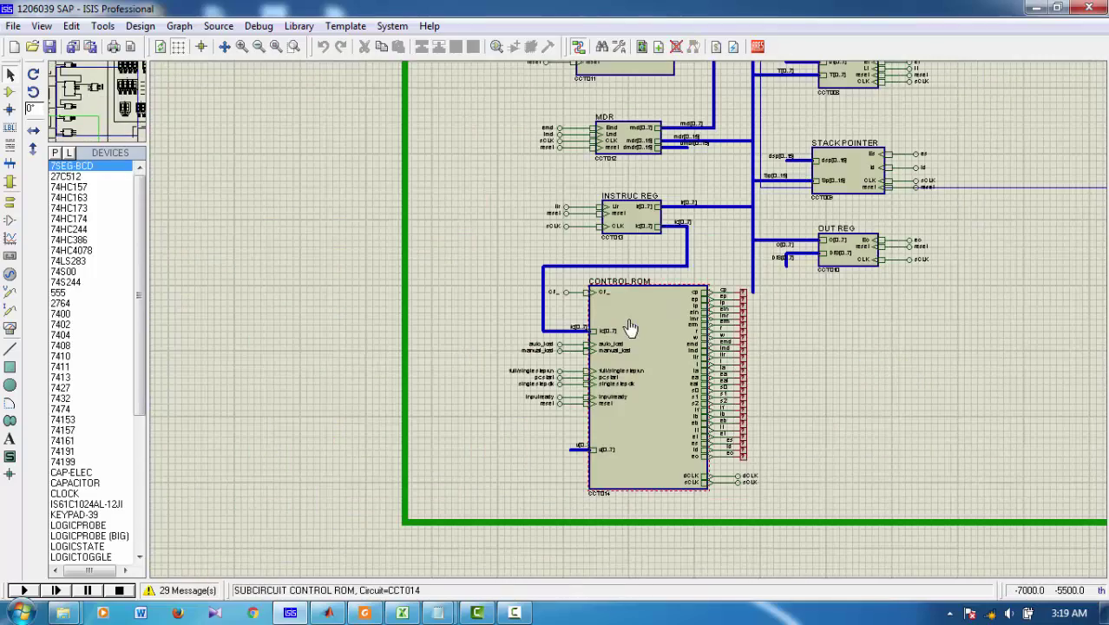
# Enter the CONTROL ROM child sheet and look over its circuitry.
pyautogui.rightClick(679, 335)
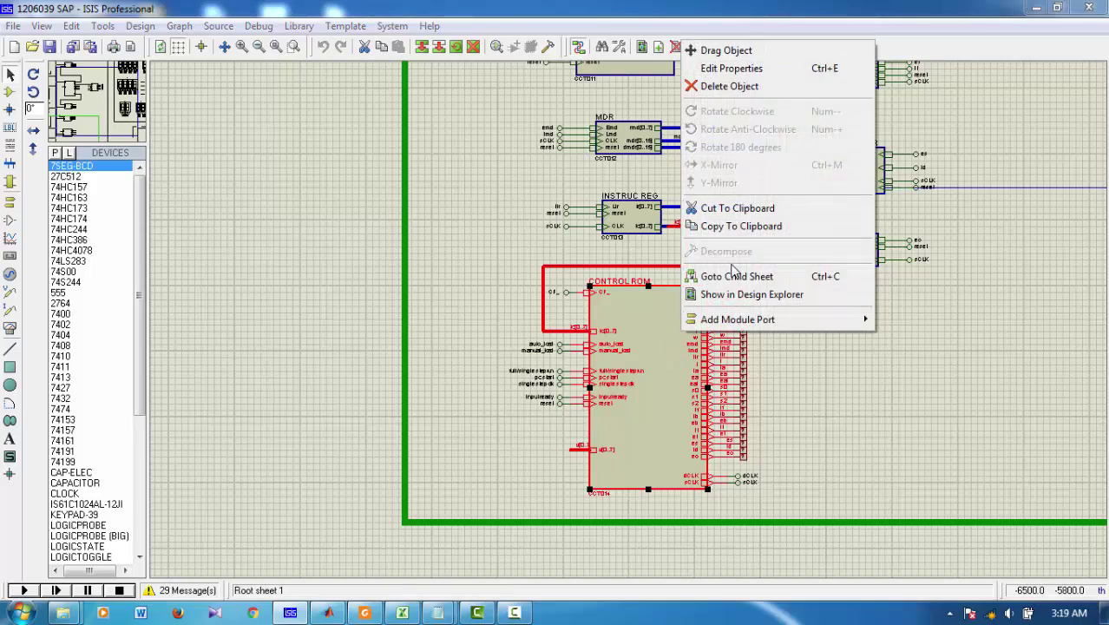
pyautogui.click(733, 276)
pyautogui.scroll(-2, 531, 292)
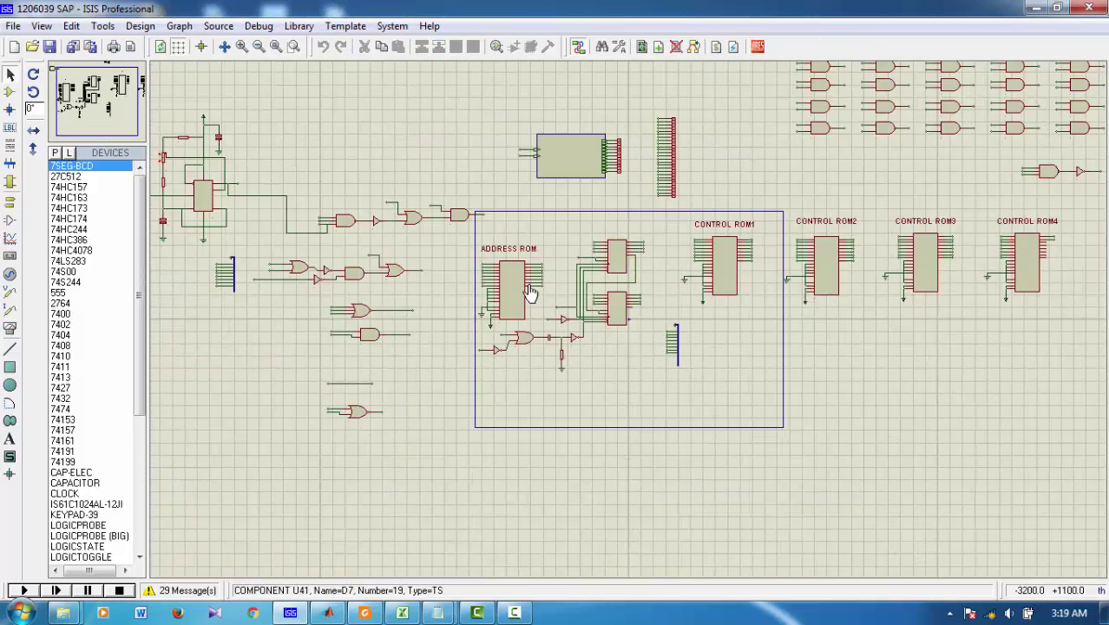
pyautogui.scroll(2, 531, 292)
pyautogui.scroll(-1, 589, 322)
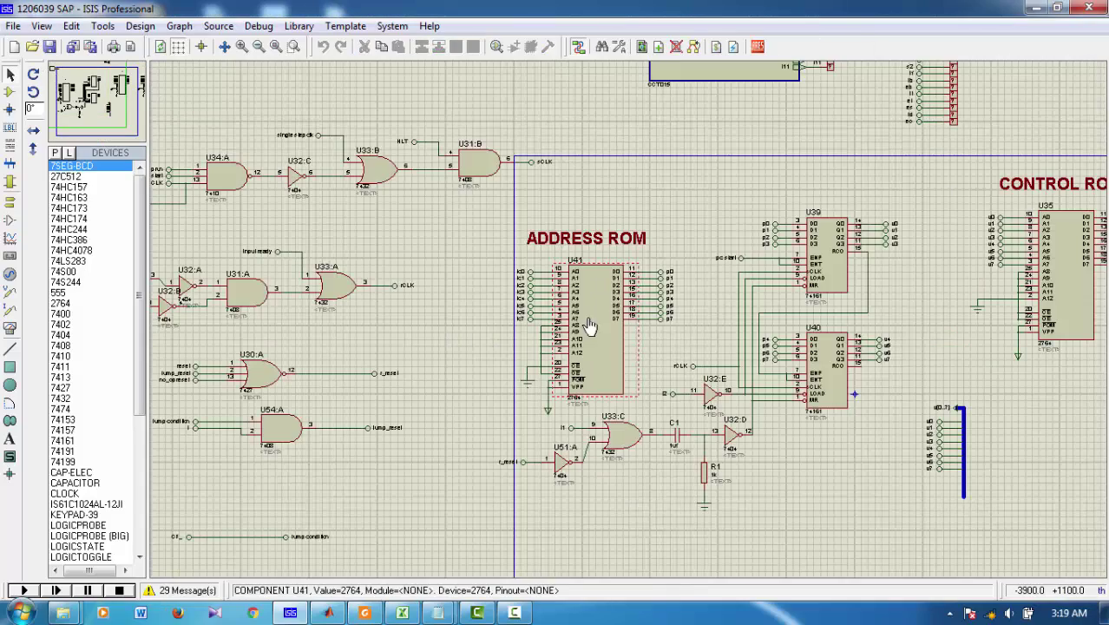
pyautogui.scroll(-1, 589, 323)
pyautogui.scroll(2, 636, 324)
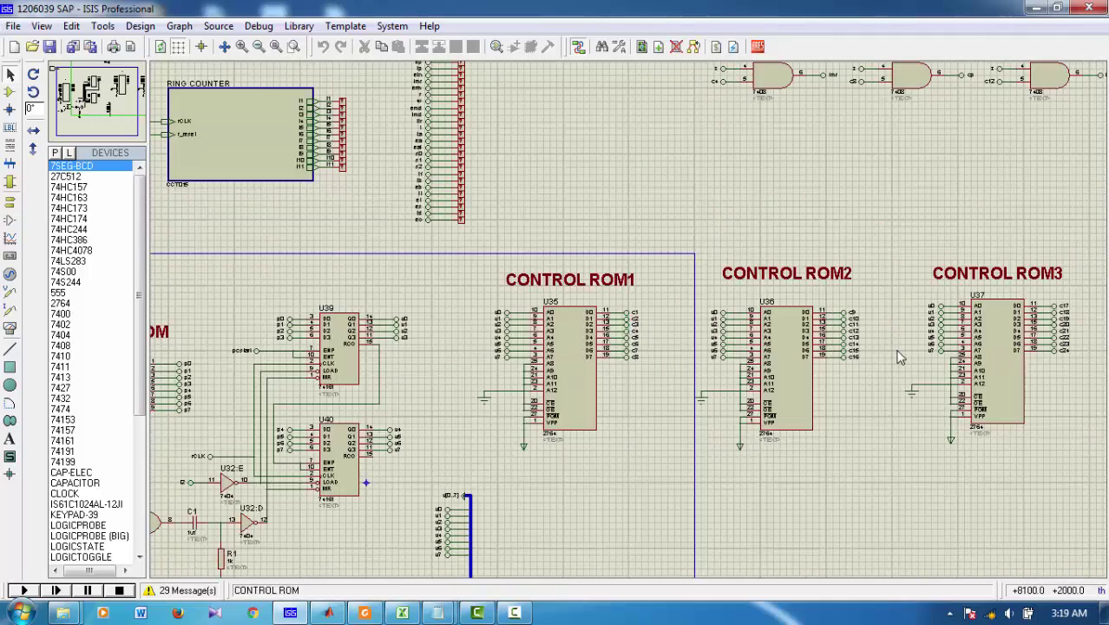
pyautogui.scroll(-2, 655, 330)
pyautogui.scroll(3, 627, 319)
pyautogui.scroll(-1, 620, 306)
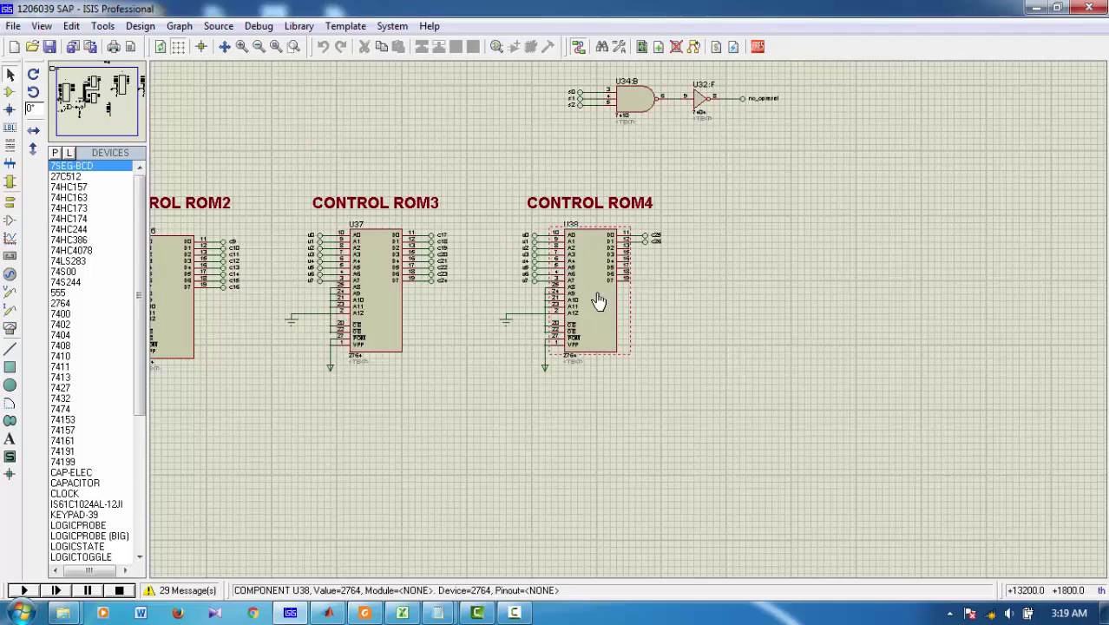
# Confirm Control ROM4 loads C_ROM4.bin and accept its component settings.
pyautogui.doubleClick(601, 303)
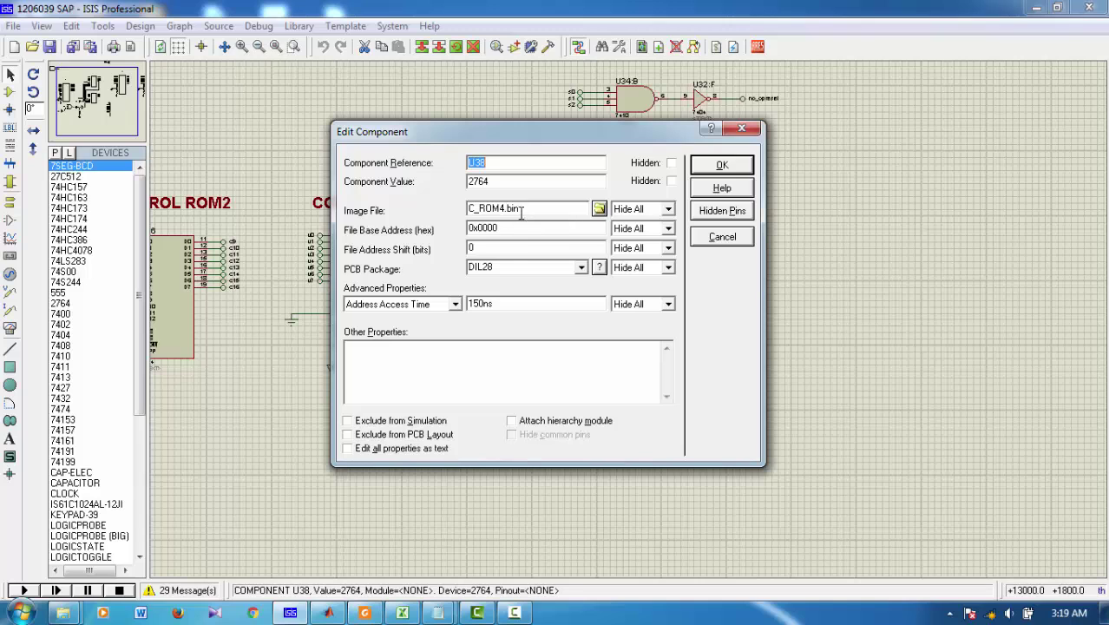
pyautogui.click(721, 164)
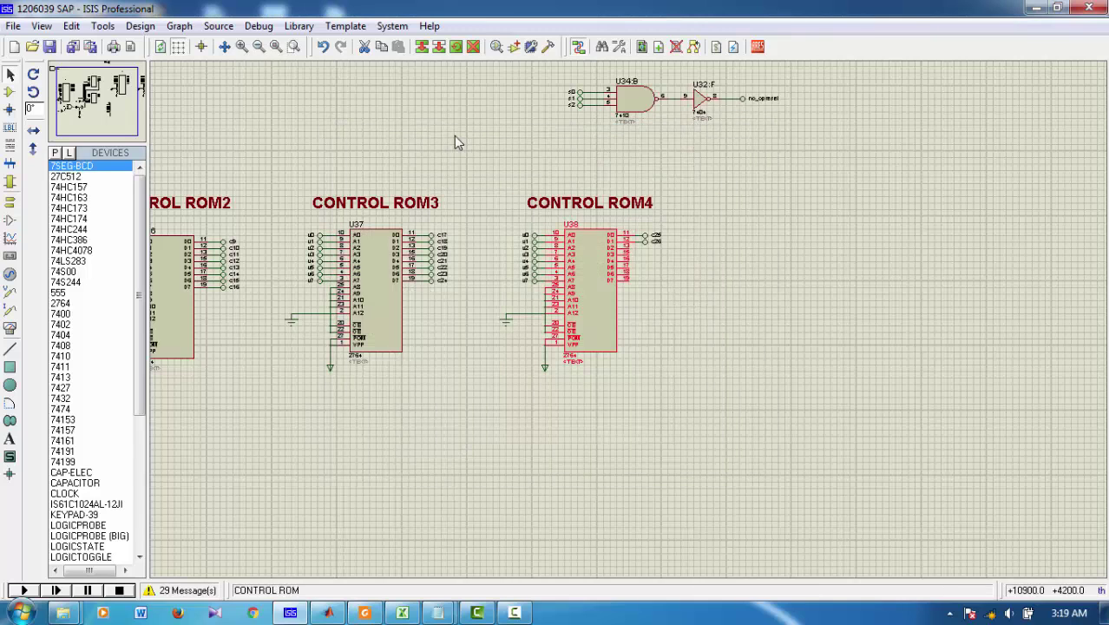
pyautogui.rightClick(469, 128)
# Return to the main schematic sheet and start the simulation with the whole design in view.
pyautogui.click(512, 264)
pyautogui.click(29, 590)
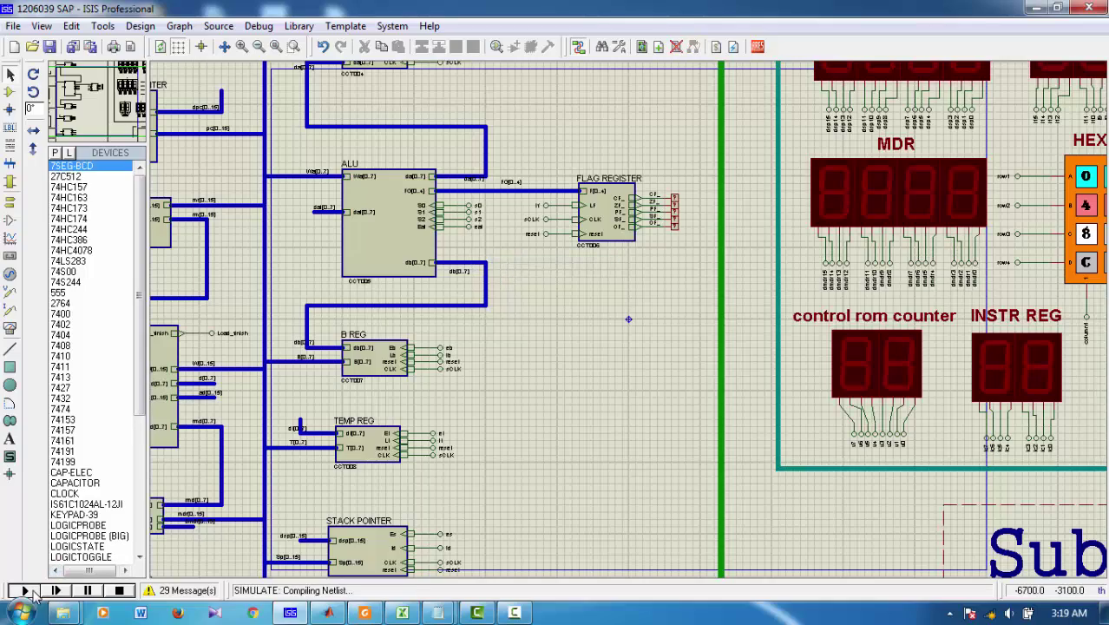
pyautogui.press('F7')
pyautogui.press('F7')
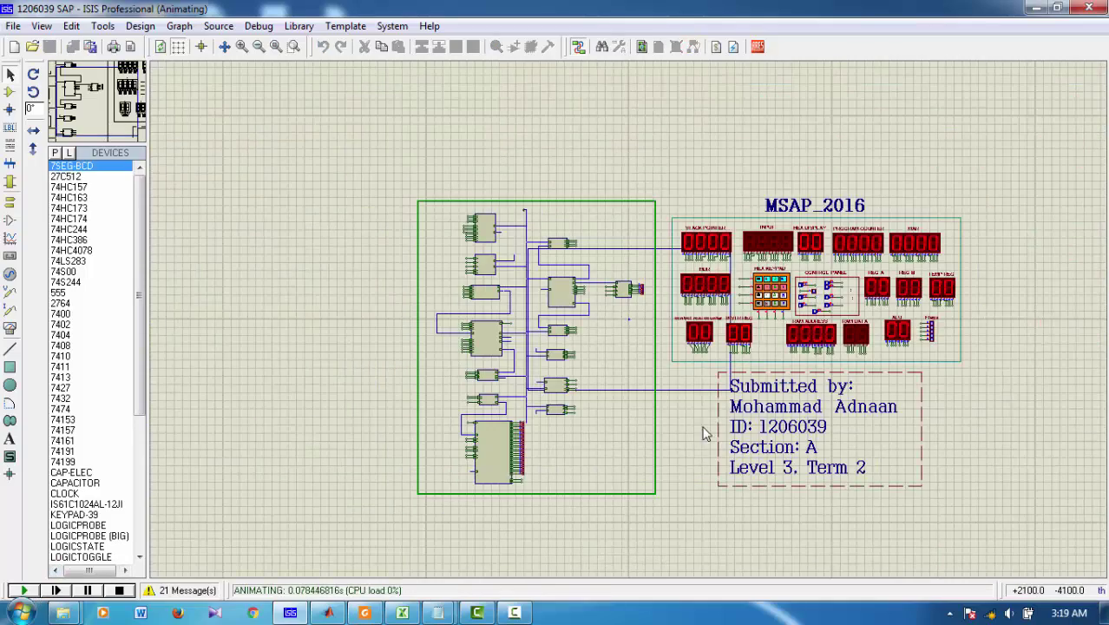
pyautogui.scroll(3, 824, 340)
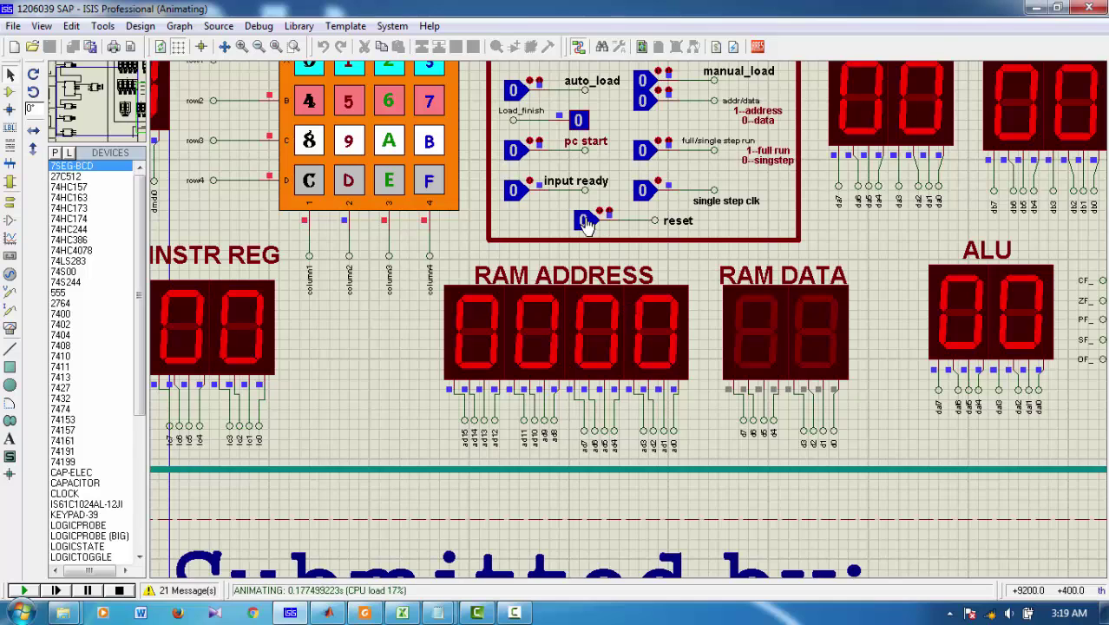
# Pulse reset to 1 and back to 0, then set auto_load to 1.
pyautogui.click(586, 220)
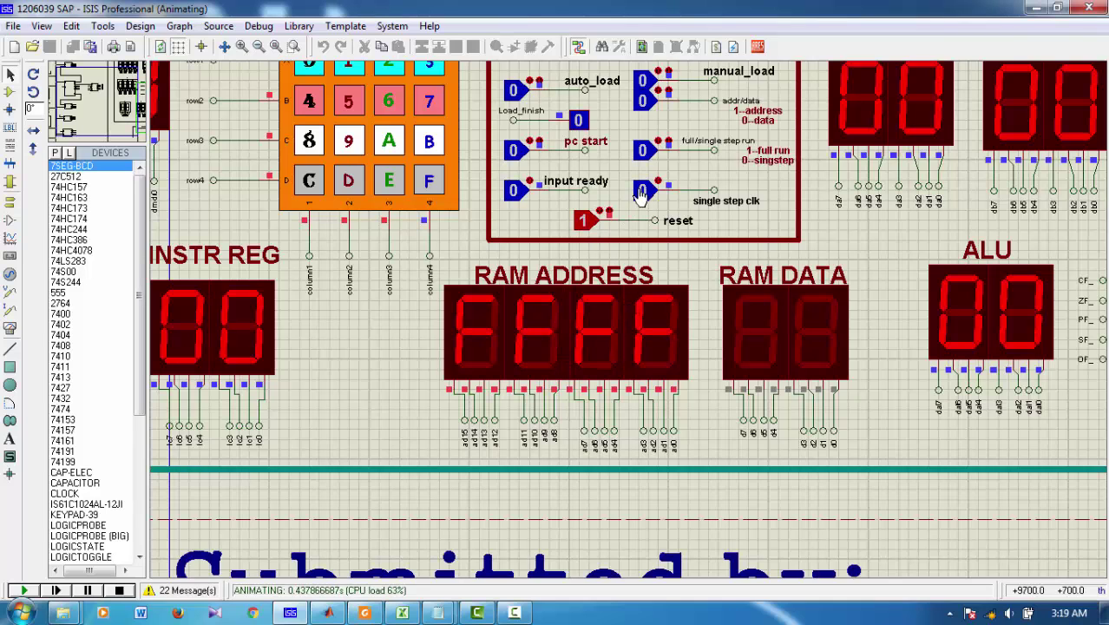
pyautogui.click(583, 222)
pyautogui.scroll(-2, 583, 224)
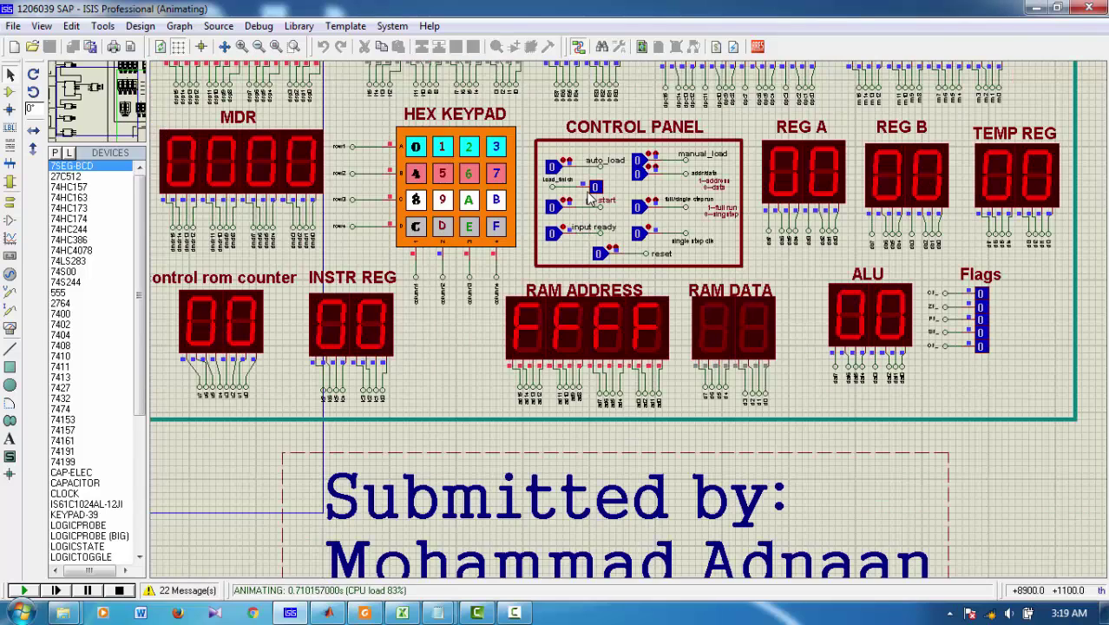
pyautogui.scroll(2, 560, 163)
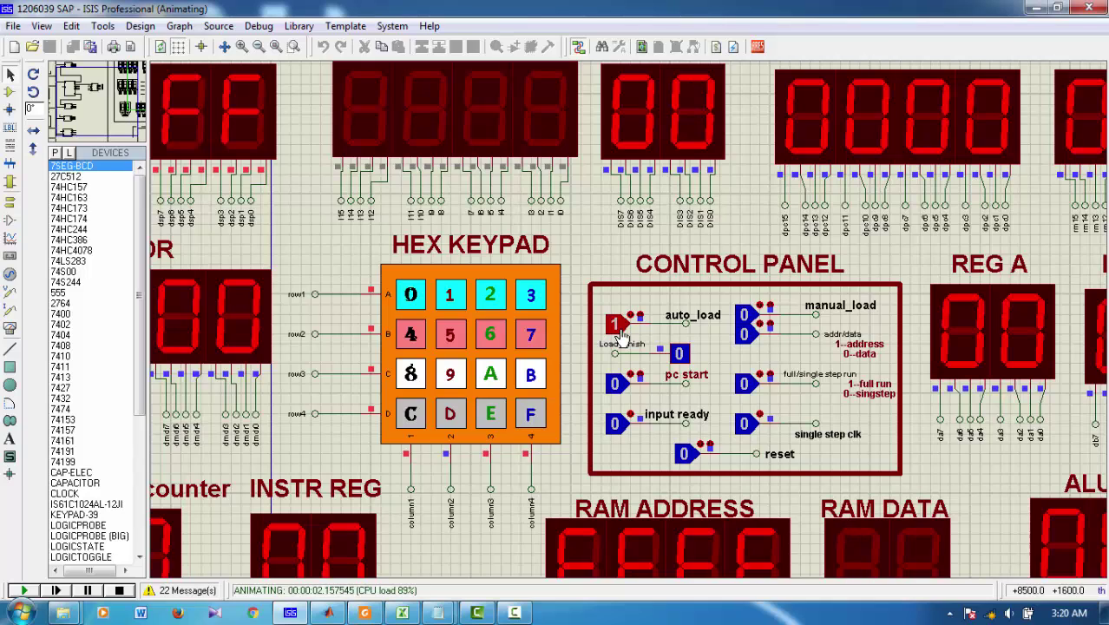
pyautogui.click(620, 333)
pyautogui.scroll(-1, 622, 337)
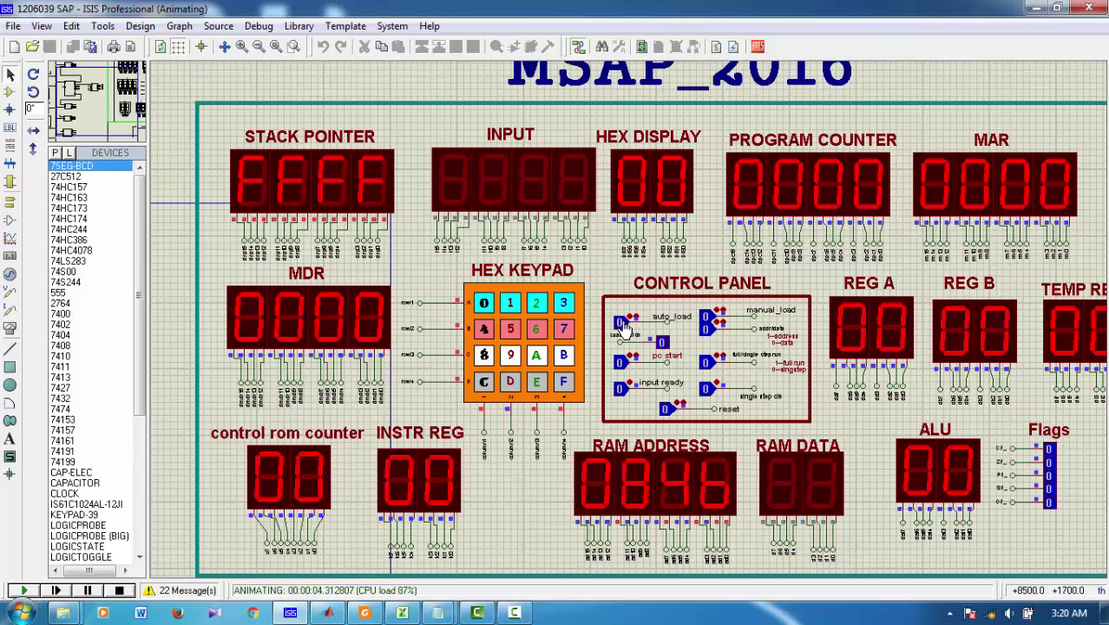
# Set auto_load back to 0 and pulse reset with the single step clock low.
pyautogui.click(622, 322)
pyautogui.click(667, 410)
pyautogui.click(707, 390)
pyautogui.click(666, 411)
pyautogui.scroll(2, 684, 428)
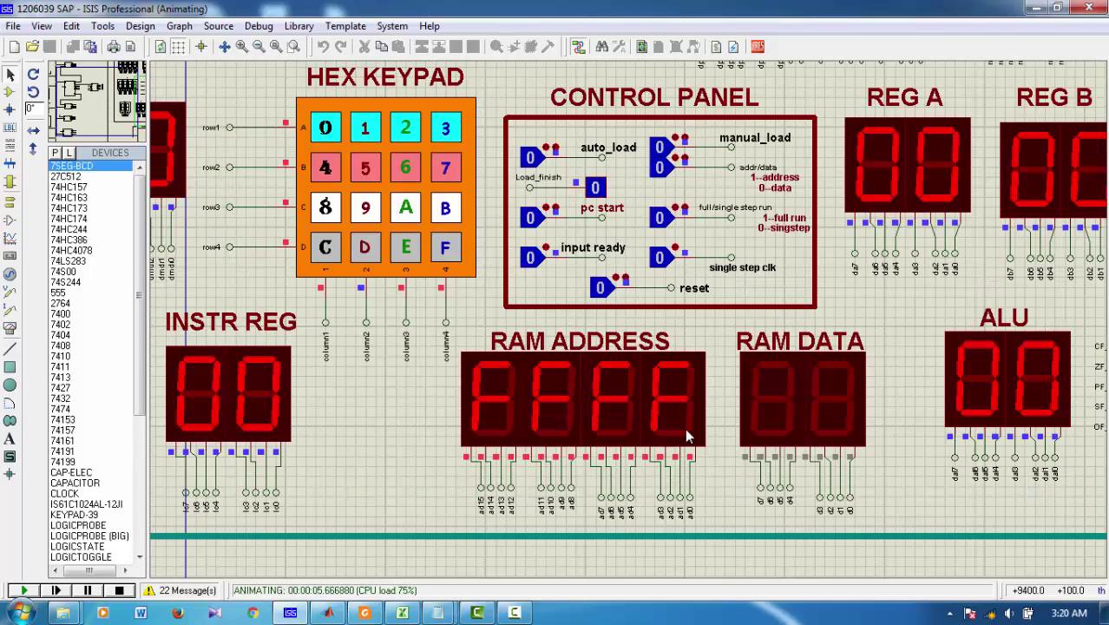
pyautogui.scroll(-2, 627, 312)
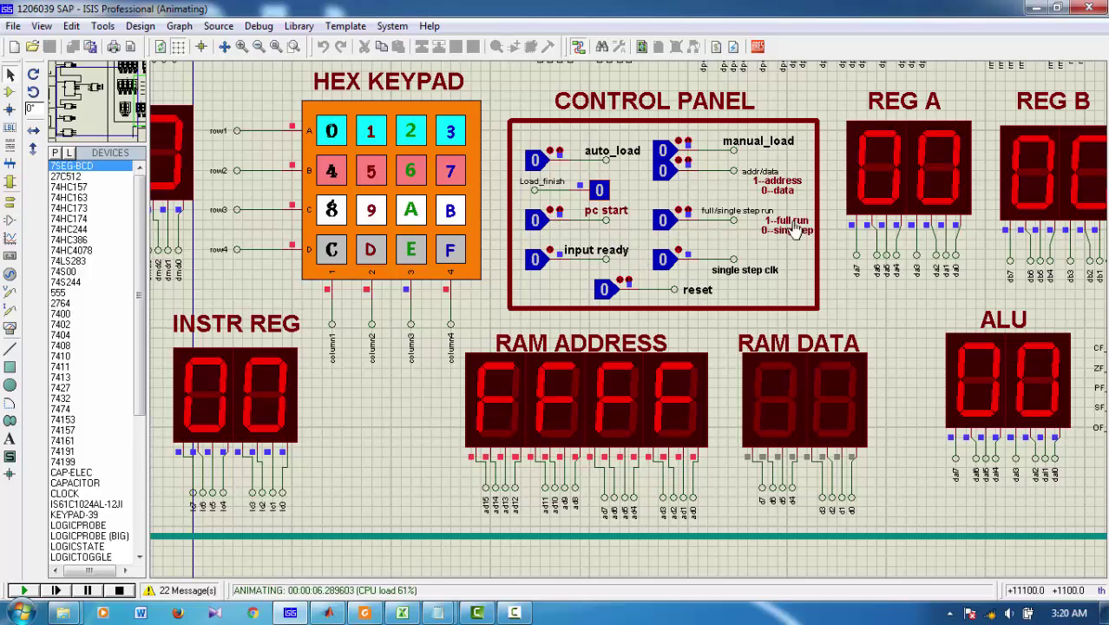
pyautogui.scroll(-2, 664, 239)
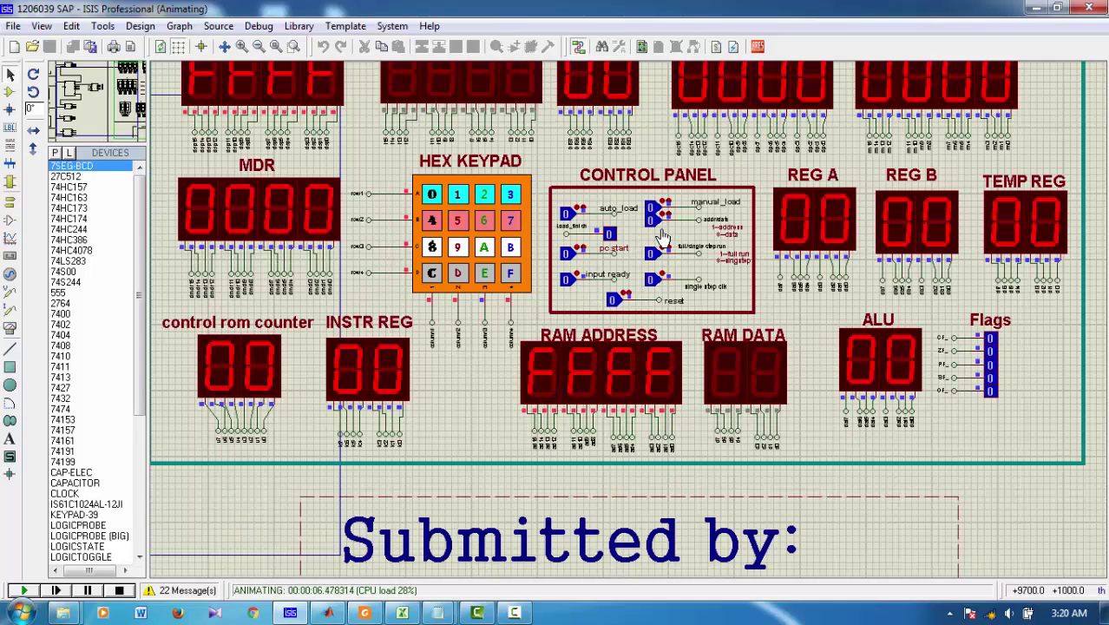
pyautogui.scroll(3, 631, 329)
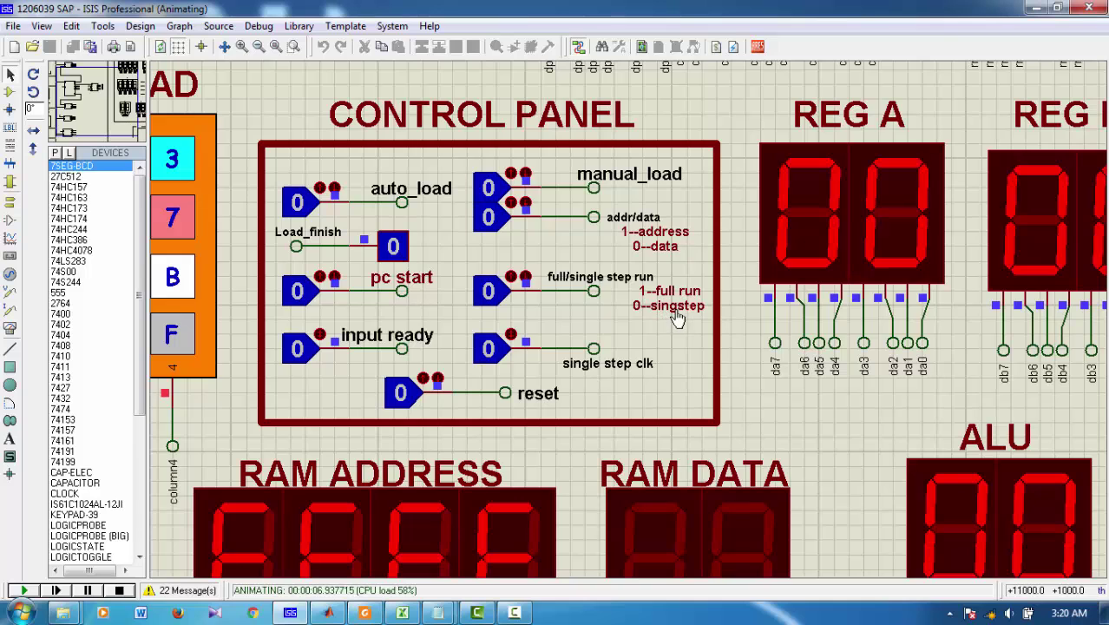
pyautogui.scroll(-1, 677, 318)
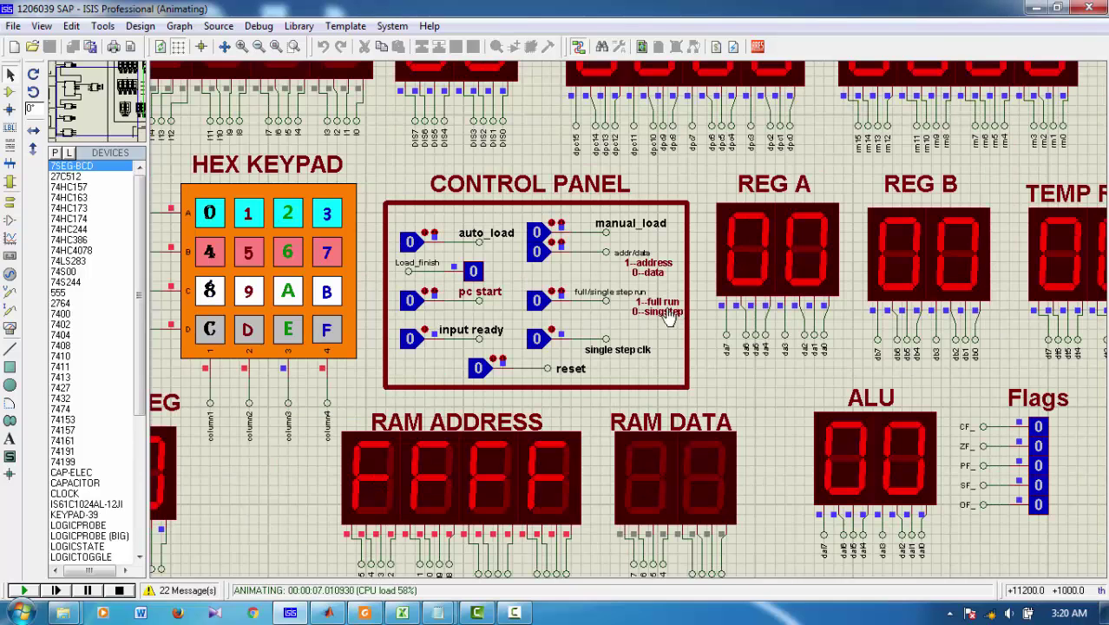
# Switch the full/single step toggle to full-run mode.
pyautogui.click(541, 308)
pyautogui.scroll(2, 503, 328)
pyautogui.scroll(-2, 400, 326)
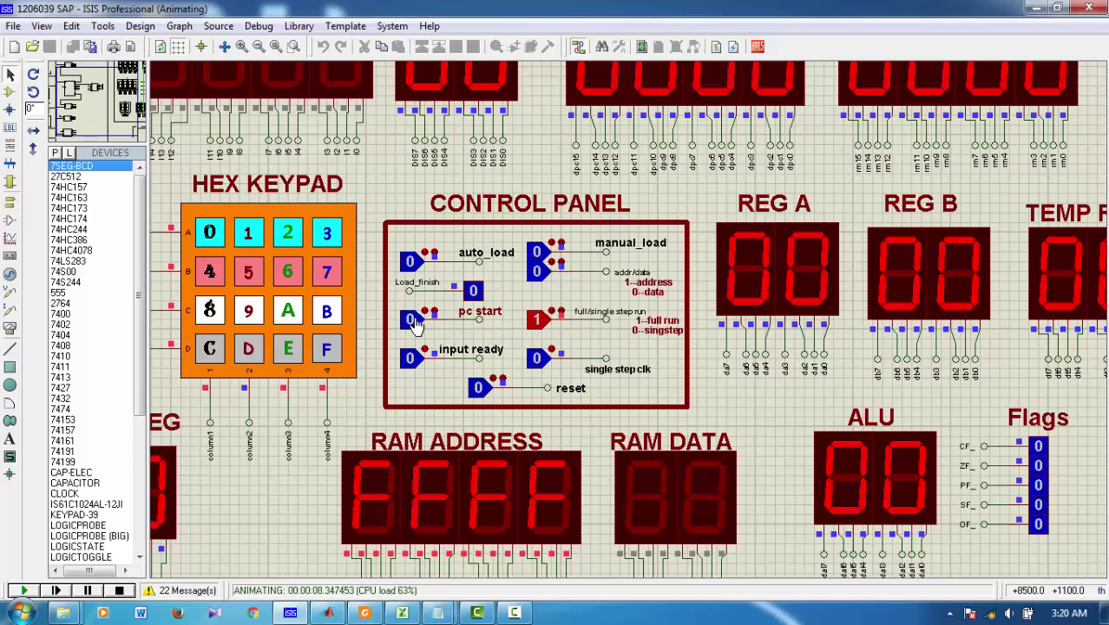
pyautogui.scroll(-2, 414, 323)
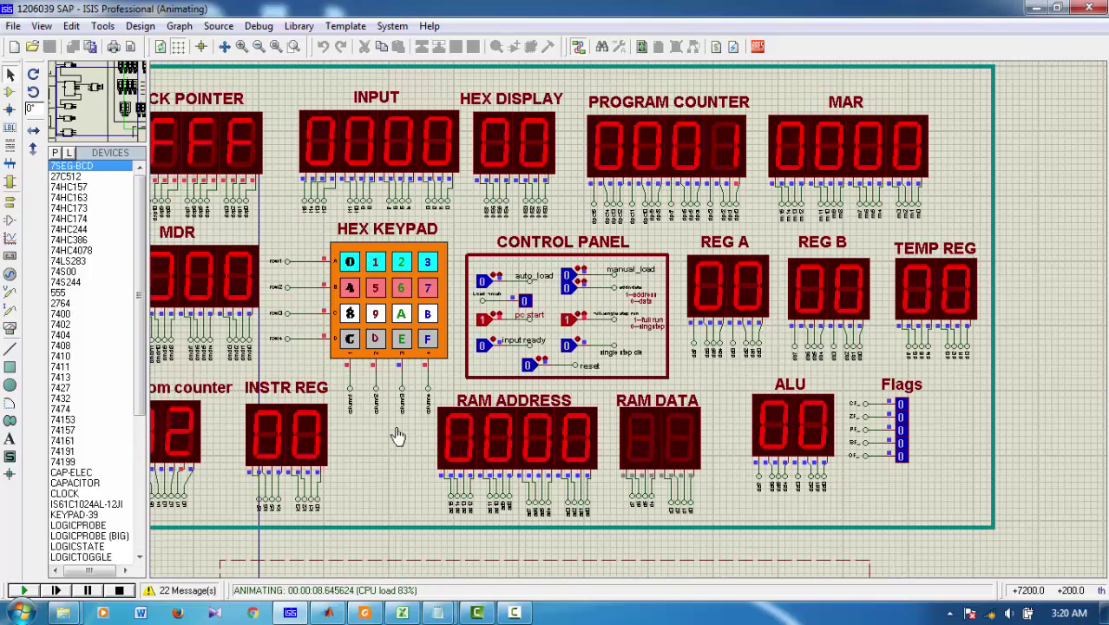
# Bring the Code.txt program listing forward in Notepad.
pyautogui.moveTo(444, 613)
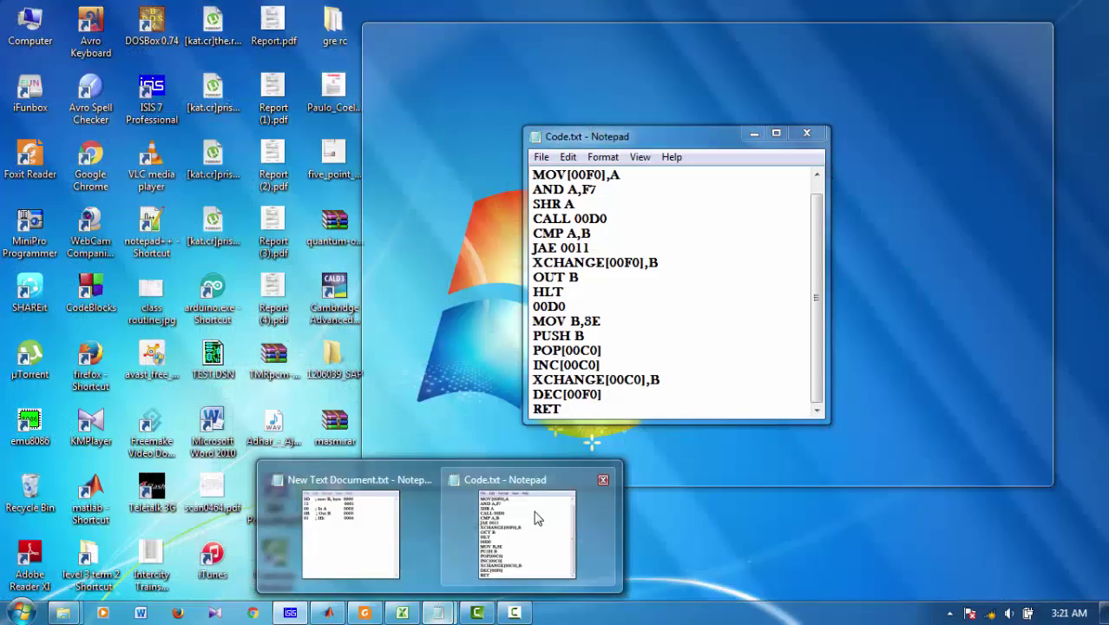
pyautogui.click(520, 530)
pyautogui.click(633, 295)
pyautogui.scroll(1, 634, 295)
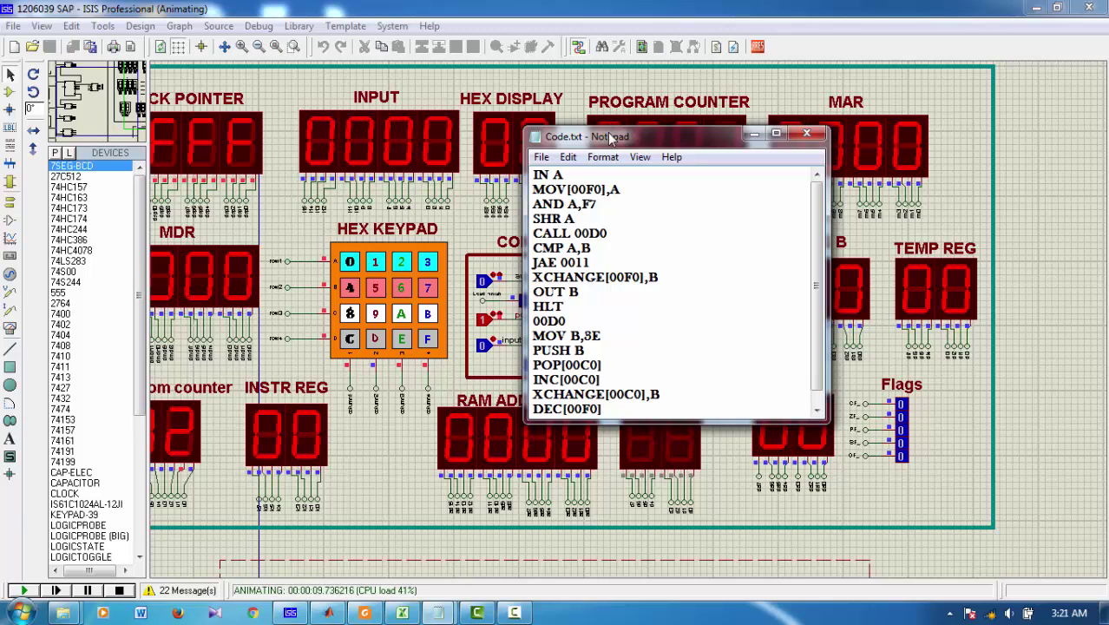
# Move the Notepad listing aside and minimize it, then enter 67 on the hex keypad.
pyautogui.moveTo(612, 138); pyautogui.dragTo(796, 294)
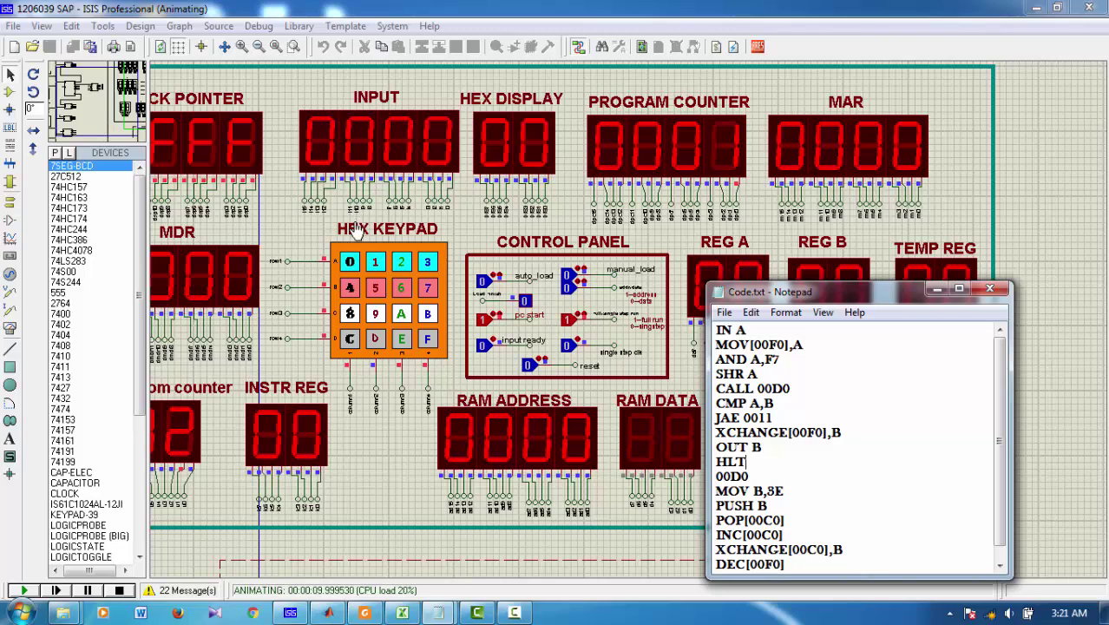
pyautogui.click(930, 292)
pyautogui.scroll(1, 396, 287)
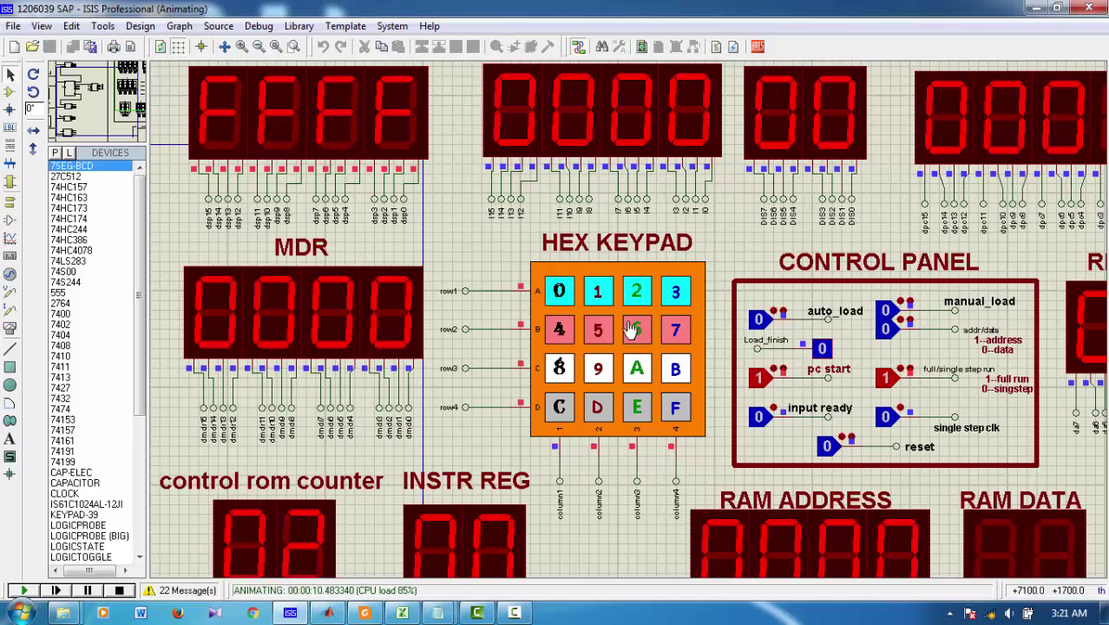
pyautogui.scroll(-1, 638, 322)
pyautogui.click(634, 328)
pyautogui.click(658, 326)
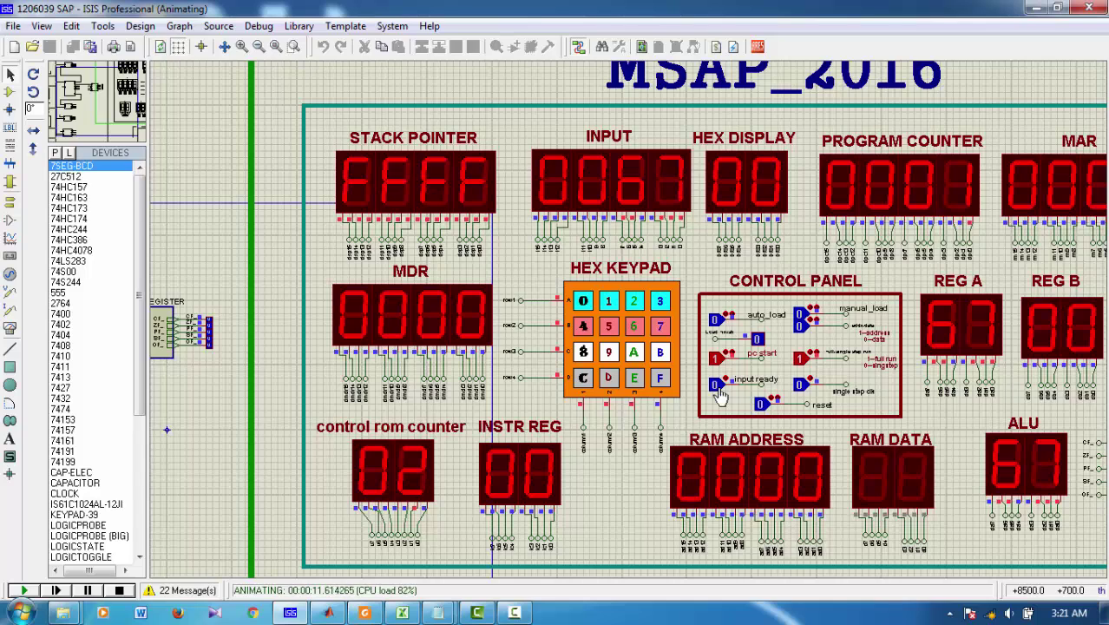
# Set input ready so the program continues, then inspect REG A 33, REG B 66 and ALU 99.
pyautogui.click(717, 388)
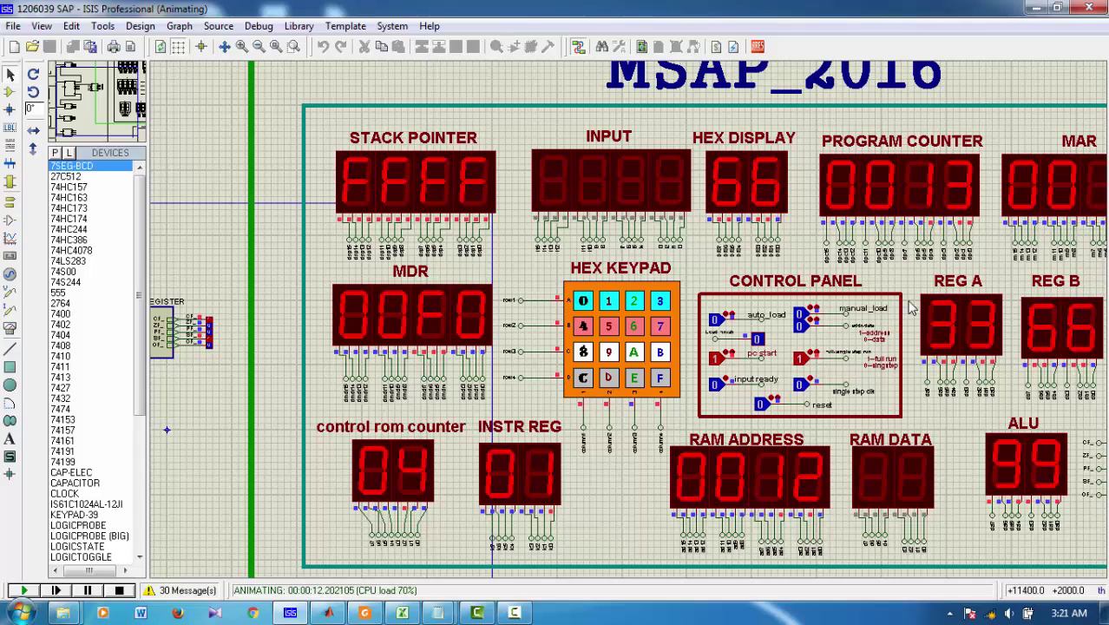
pyautogui.scroll(-1, 867, 303)
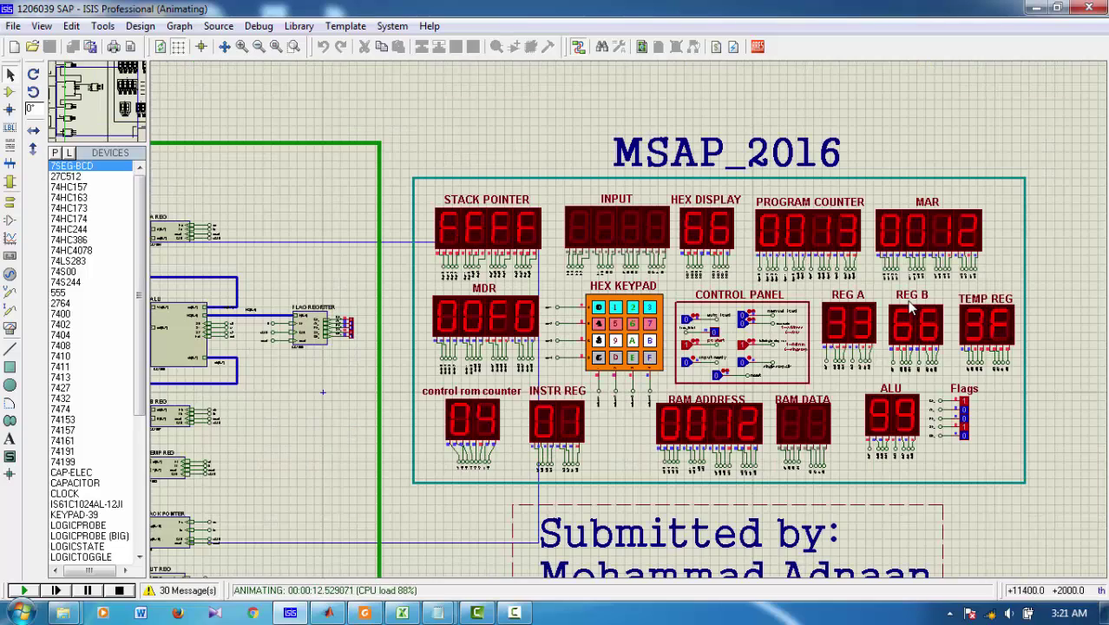
pyautogui.scroll(2, 712, 308)
pyautogui.scroll(-1, 495, 329)
pyautogui.scroll(-1, 480, 360)
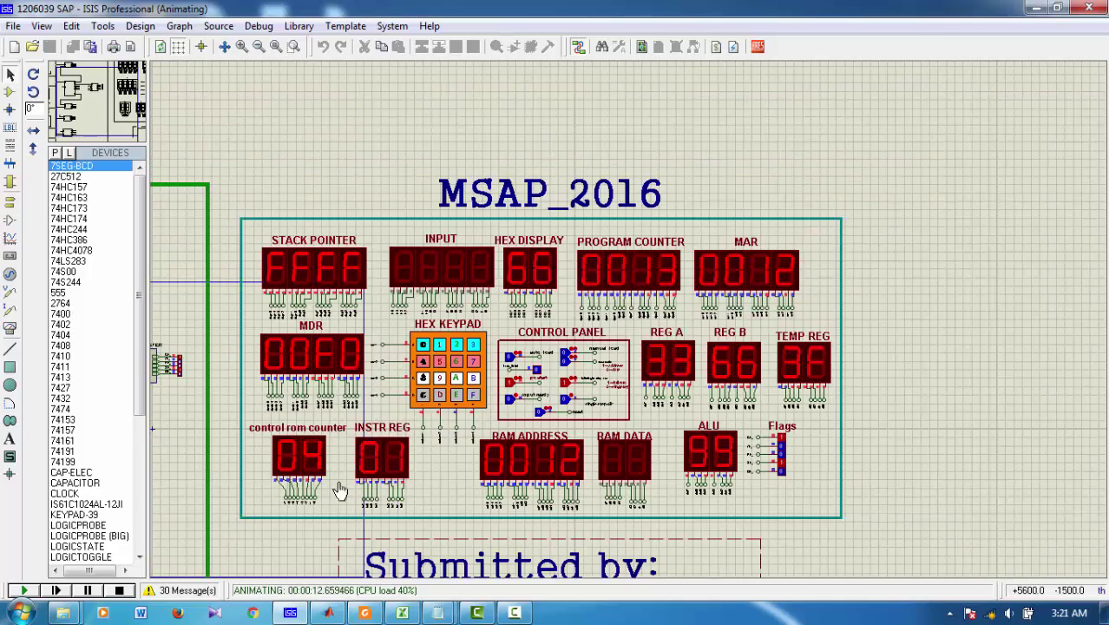
pyautogui.scroll(2, 631, 327)
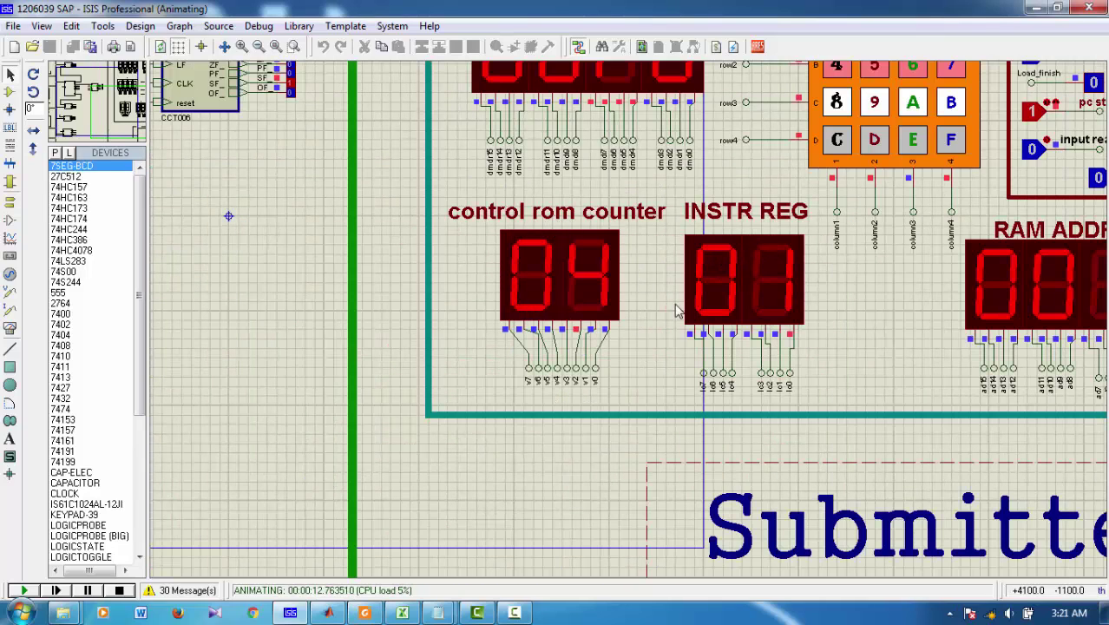
pyautogui.scroll(-2, 675, 263)
pyautogui.scroll(4, 539, 455)
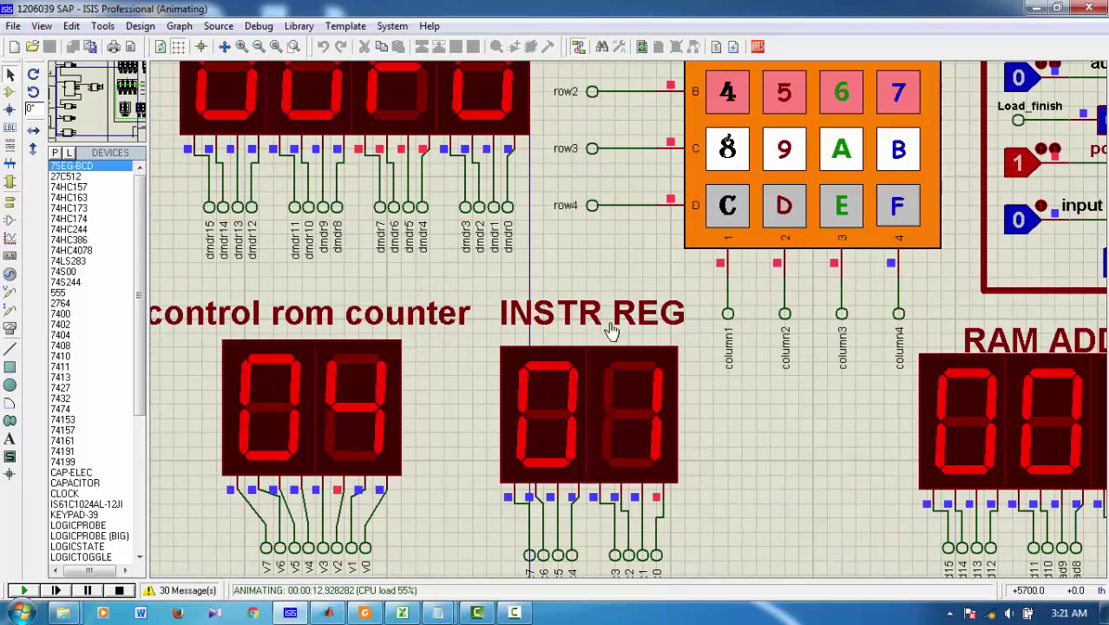
pyautogui.scroll(-1, 630, 366)
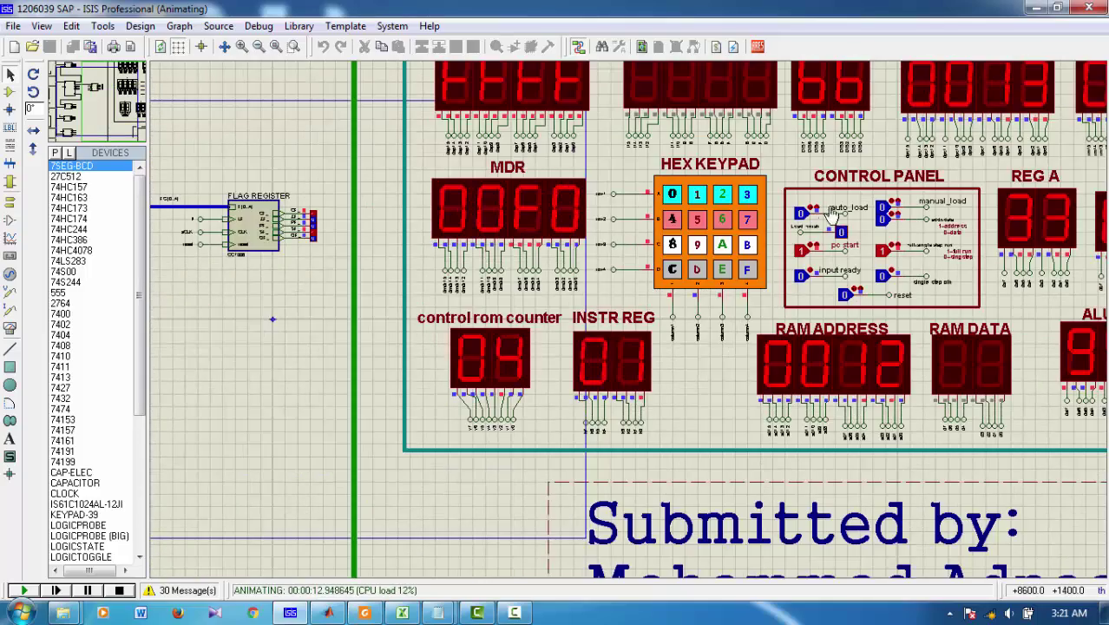
pyautogui.moveTo(864, 248); pyautogui.dragTo(631, 327)
pyautogui.scroll(1, 633, 317)
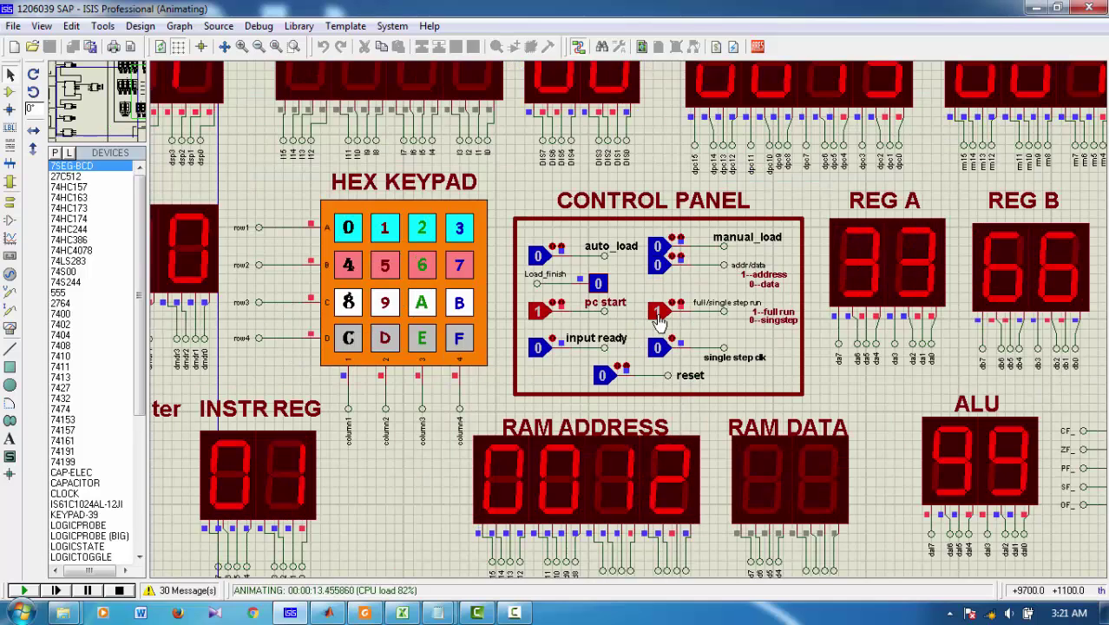
# Return to single-step mode, stop the program counter, and clear the registers with reset and a clock pulse.
pyautogui.click(659, 320)
pyautogui.click(539, 315)
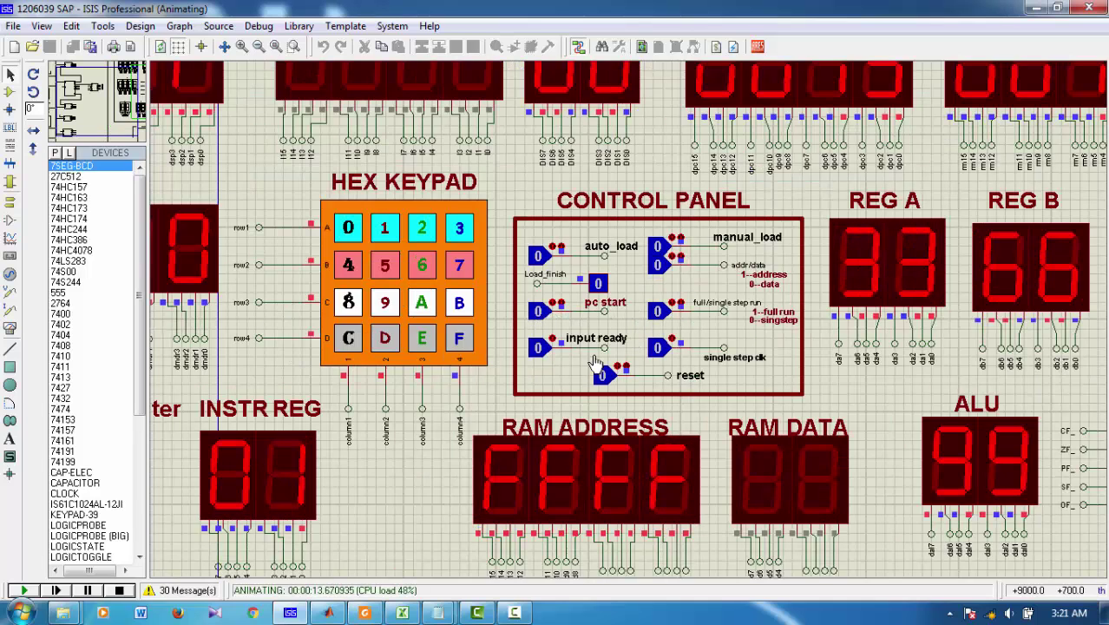
pyautogui.click(602, 375)
pyautogui.click(657, 348)
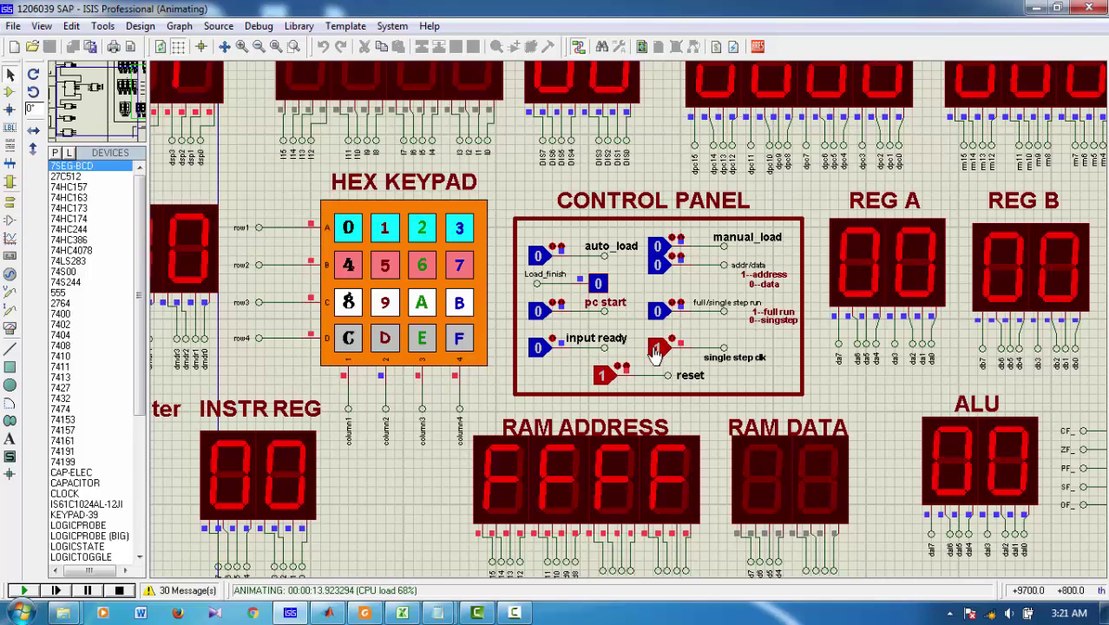
pyautogui.click(623, 378)
pyautogui.scroll(-1, 624, 347)
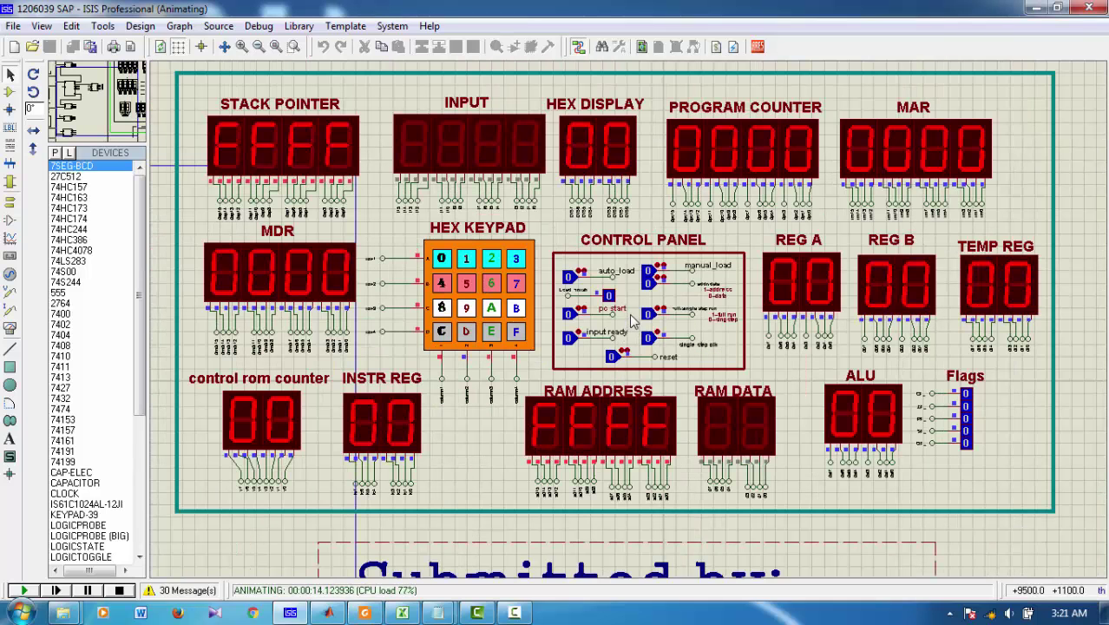
pyautogui.scroll(1, 632, 321)
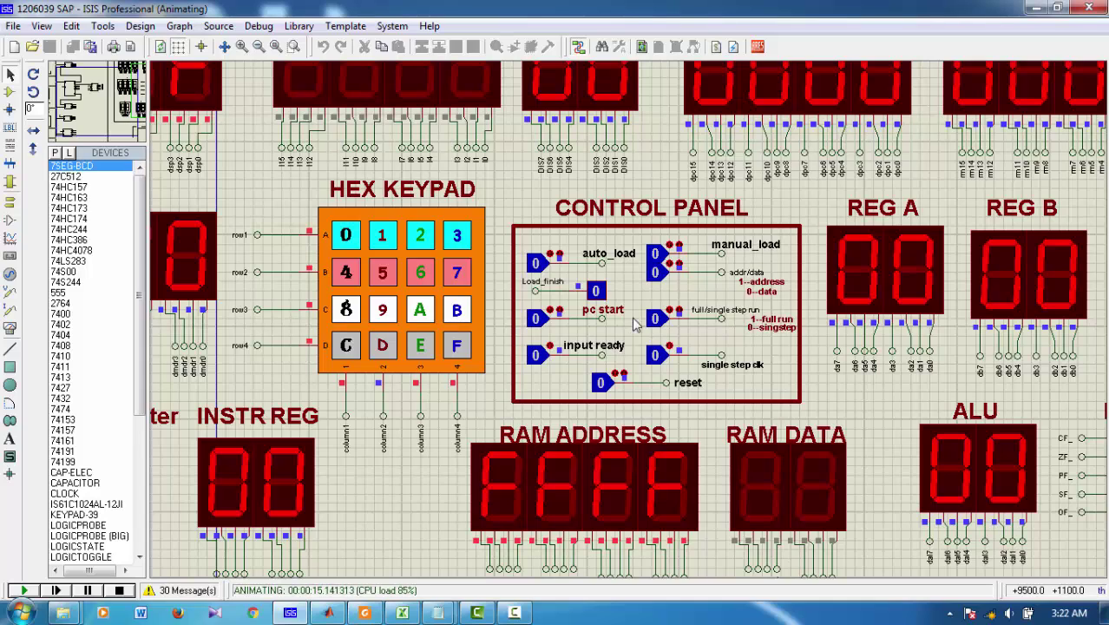
pyautogui.scroll(-1, 633, 323)
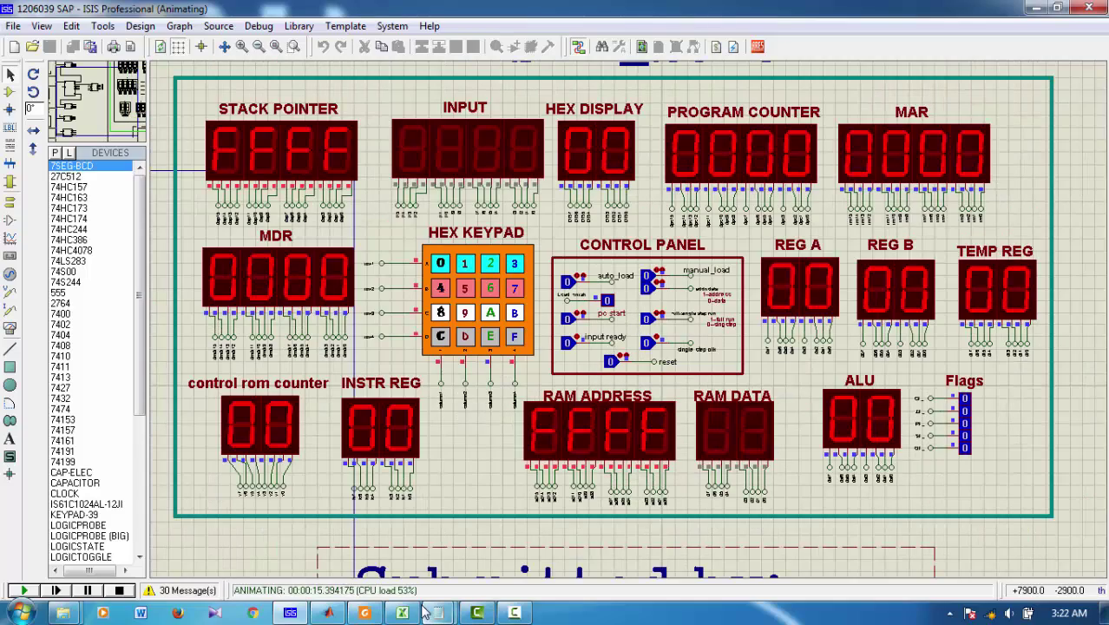
# Bring the program listing notes forward and shift them aside to uncover the control panel.
pyautogui.moveTo(441, 613)
pyautogui.click(408, 548)
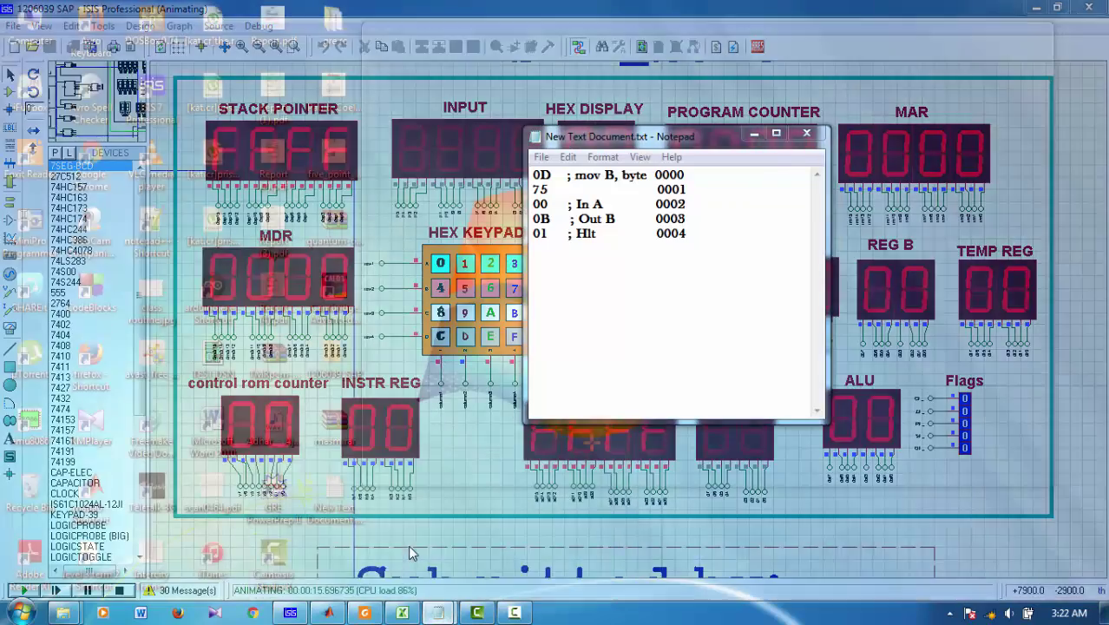
pyautogui.moveTo(658, 144); pyautogui.dragTo(836, 154)
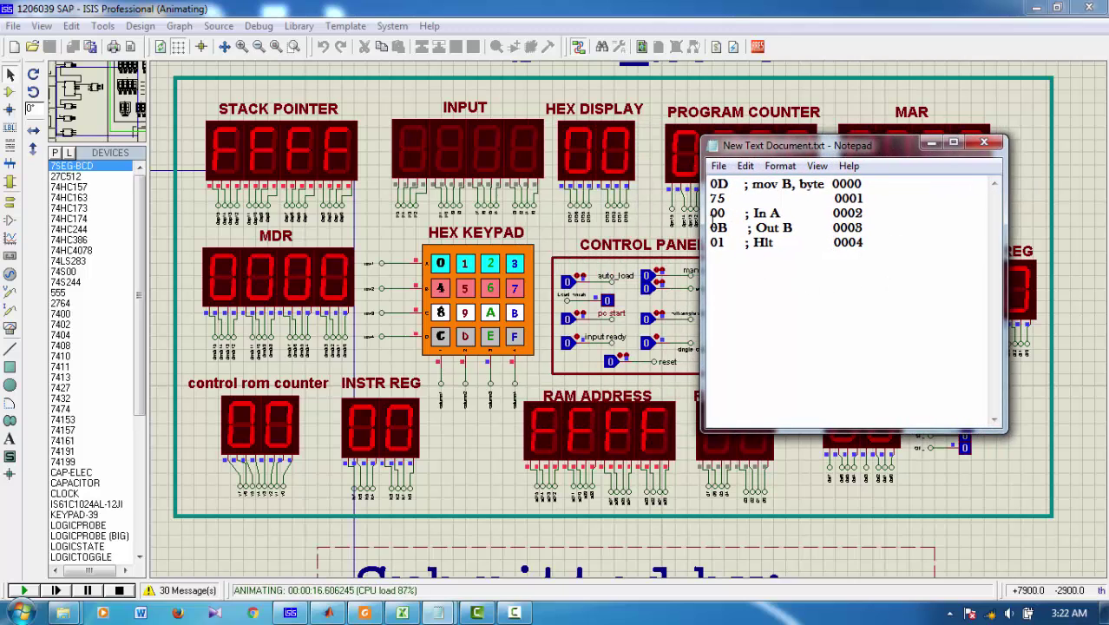
pyautogui.click(562, 244)
pyautogui.scroll(4, 627, 318)
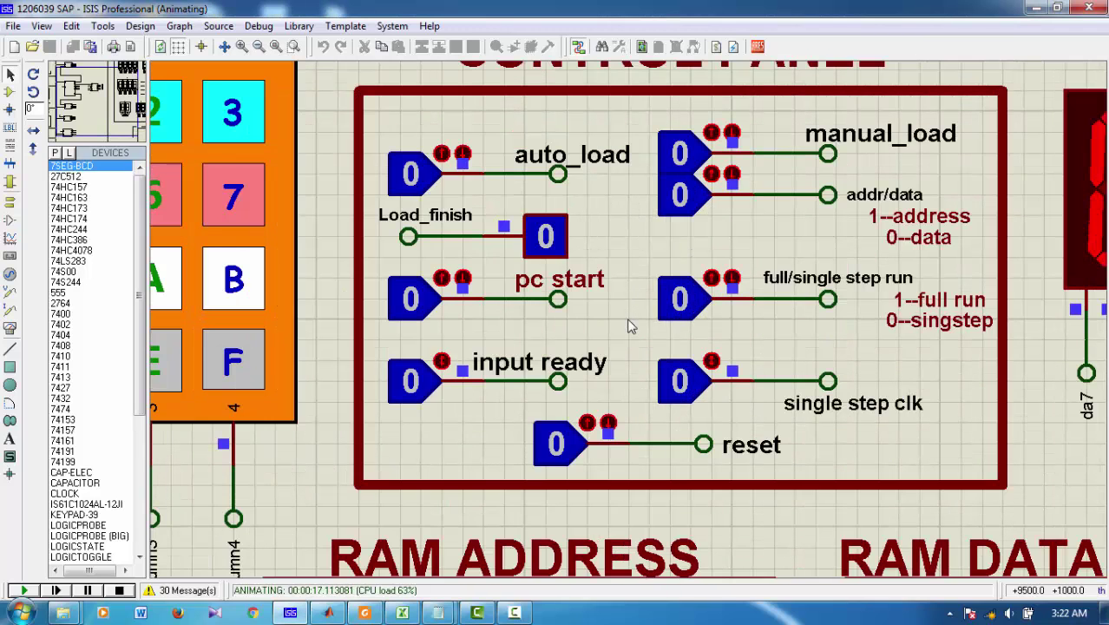
pyautogui.scroll(-2, 574, 457)
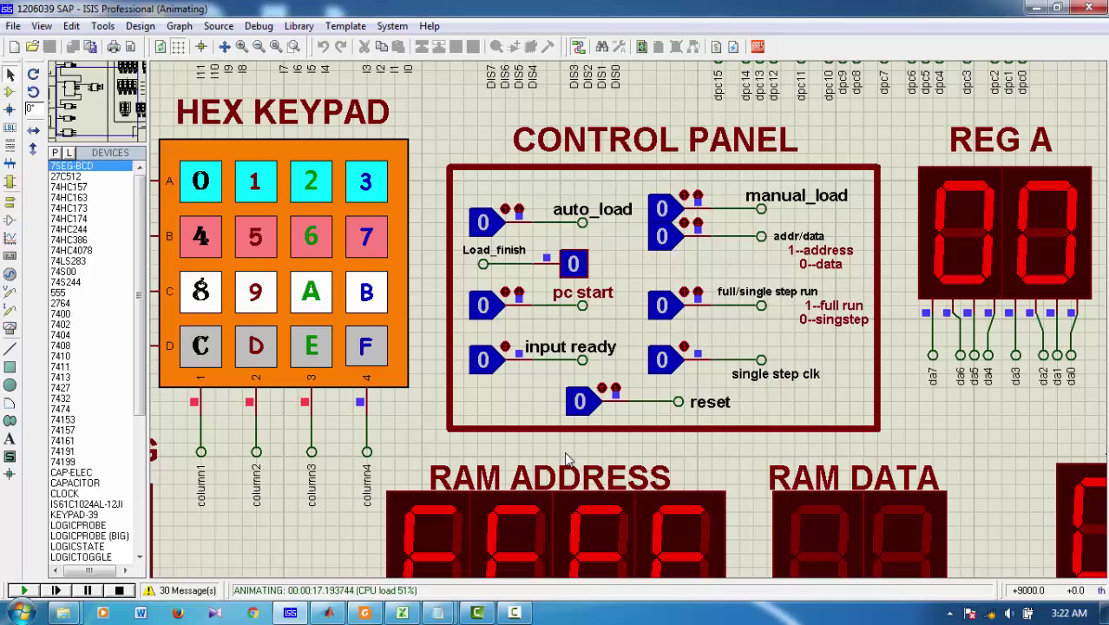
# Reset the computer with a single-step clock pulse and set manual_load to 1.
pyautogui.click(581, 404)
pyautogui.click(659, 359)
pyautogui.click(659, 359)
pyautogui.click(581, 404)
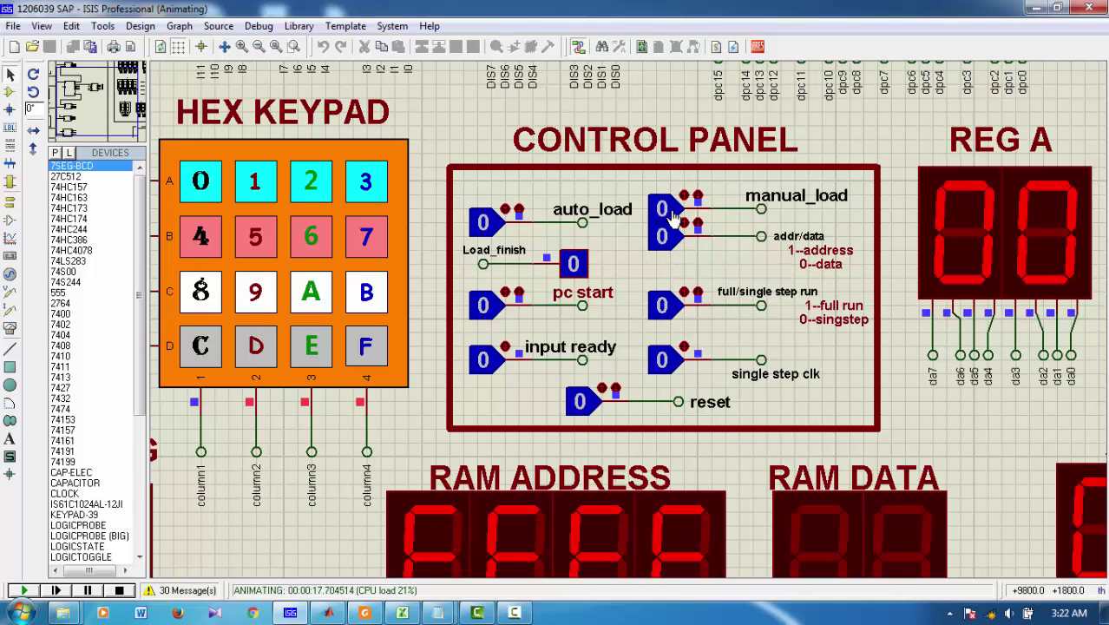
pyautogui.scroll(-2, 673, 216)
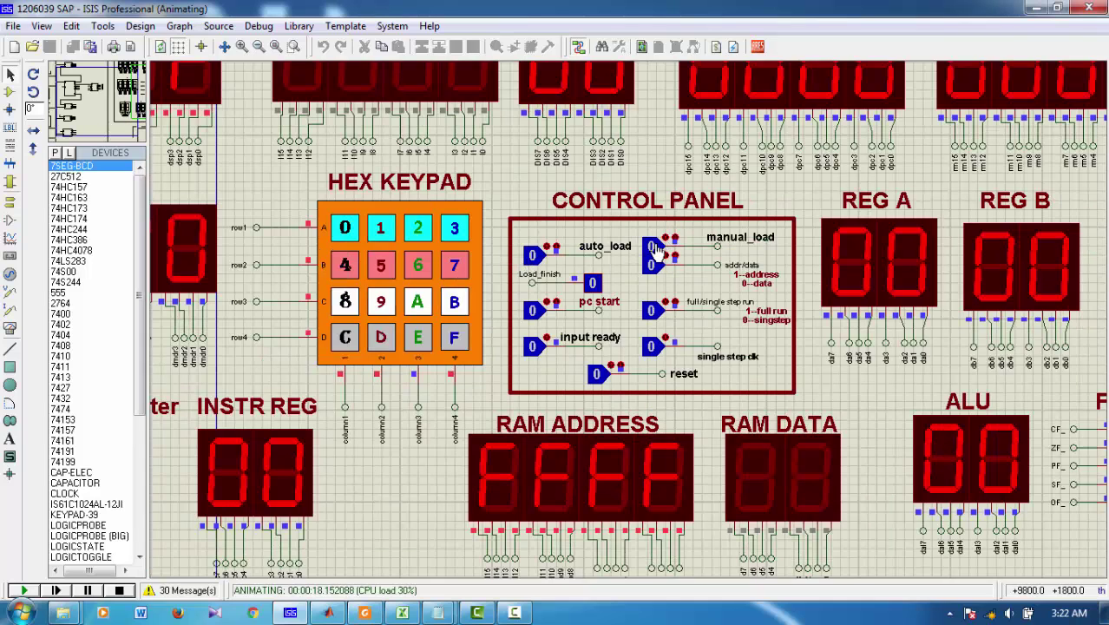
pyautogui.click(654, 246)
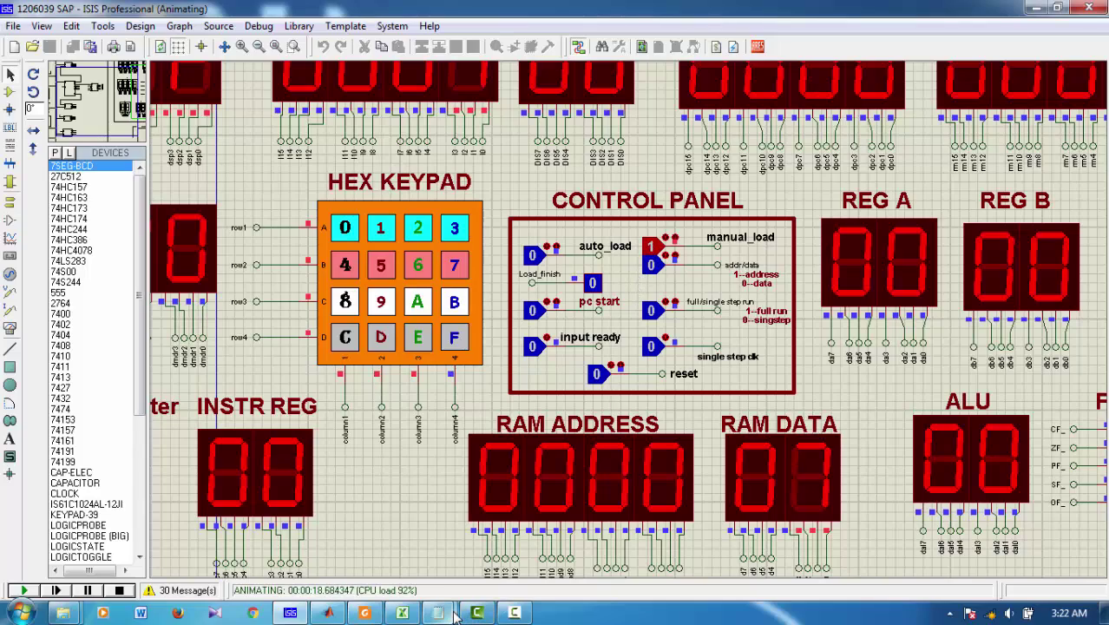
pyautogui.moveTo(473, 613)
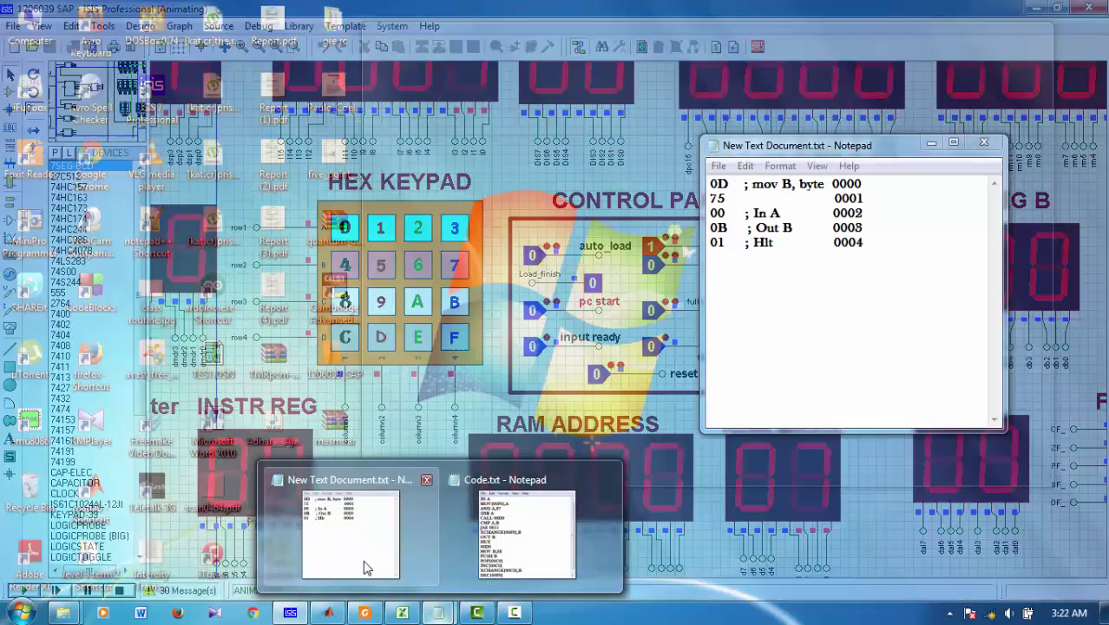
pyautogui.click(364, 567)
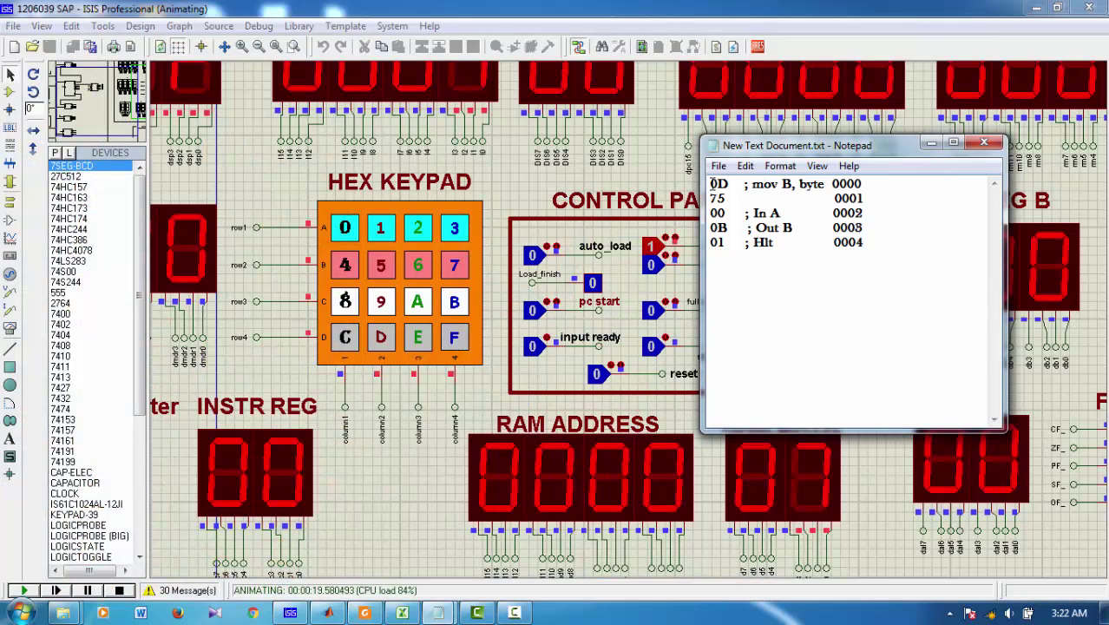
# Clear the keypad entry to 0000 by keying four zeros.
pyautogui.click(641, 169)
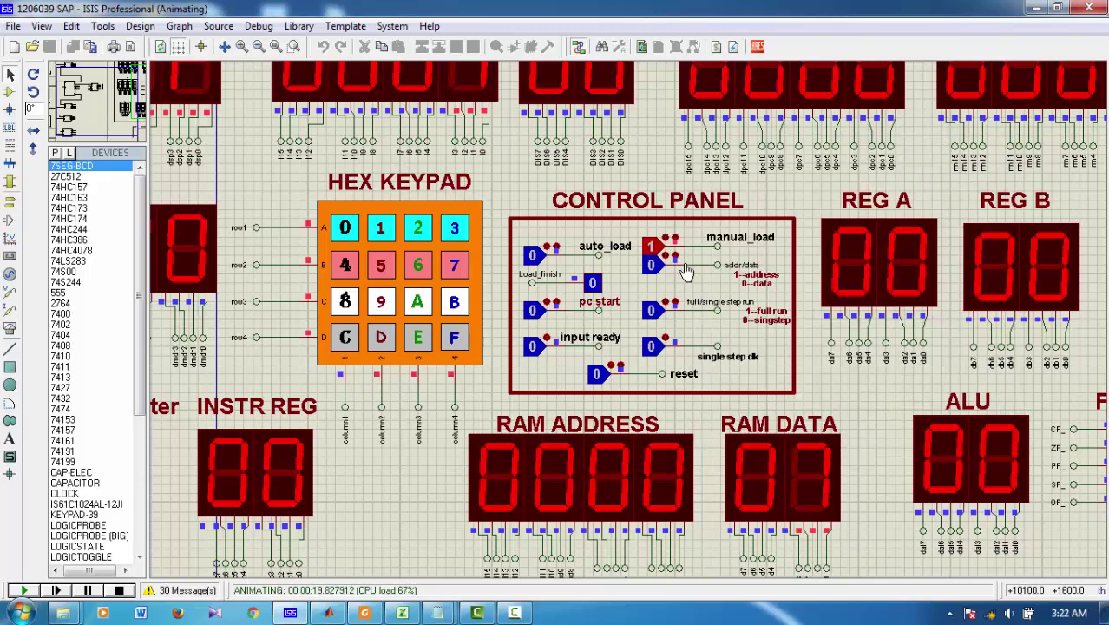
pyautogui.scroll(2, 651, 335)
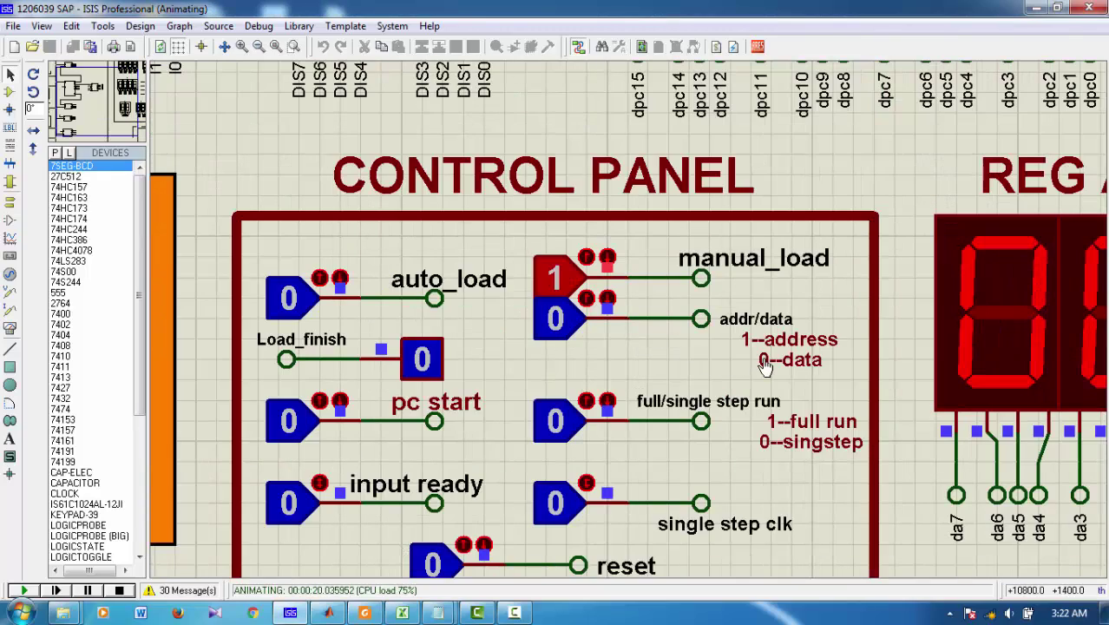
pyautogui.scroll(-2, 763, 366)
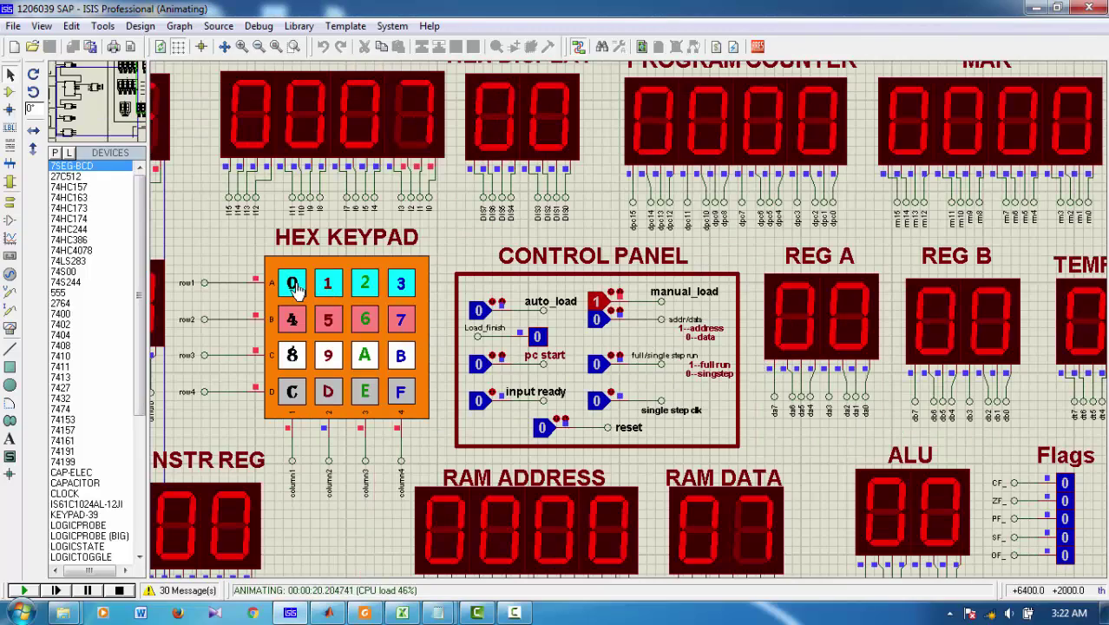
pyautogui.click(293, 285)
pyautogui.click(293, 285)
pyautogui.click(294, 284)
pyautogui.click(293, 284)
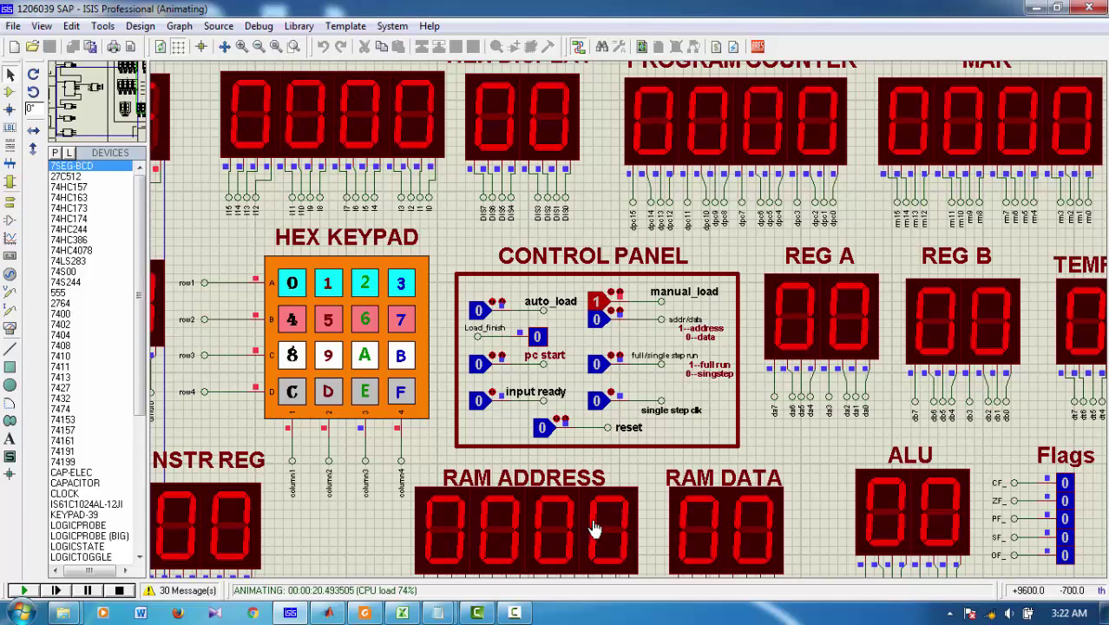
# Toggle addr/data to 1 and back to 0, then key D so address 0000 holds 0D.
pyautogui.click(596, 322)
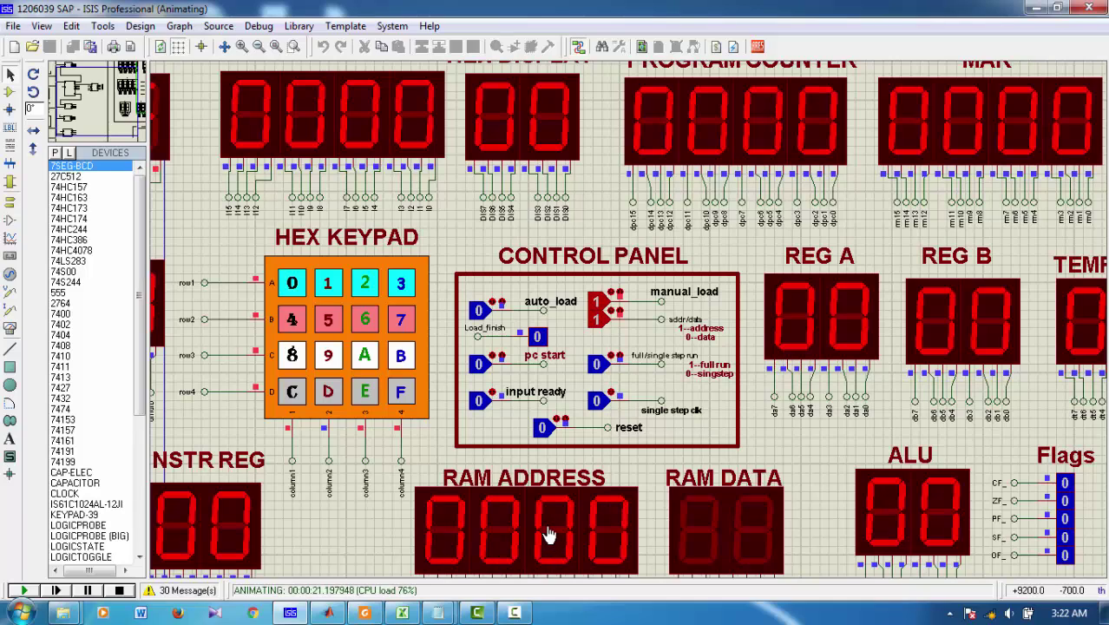
pyautogui.click(597, 323)
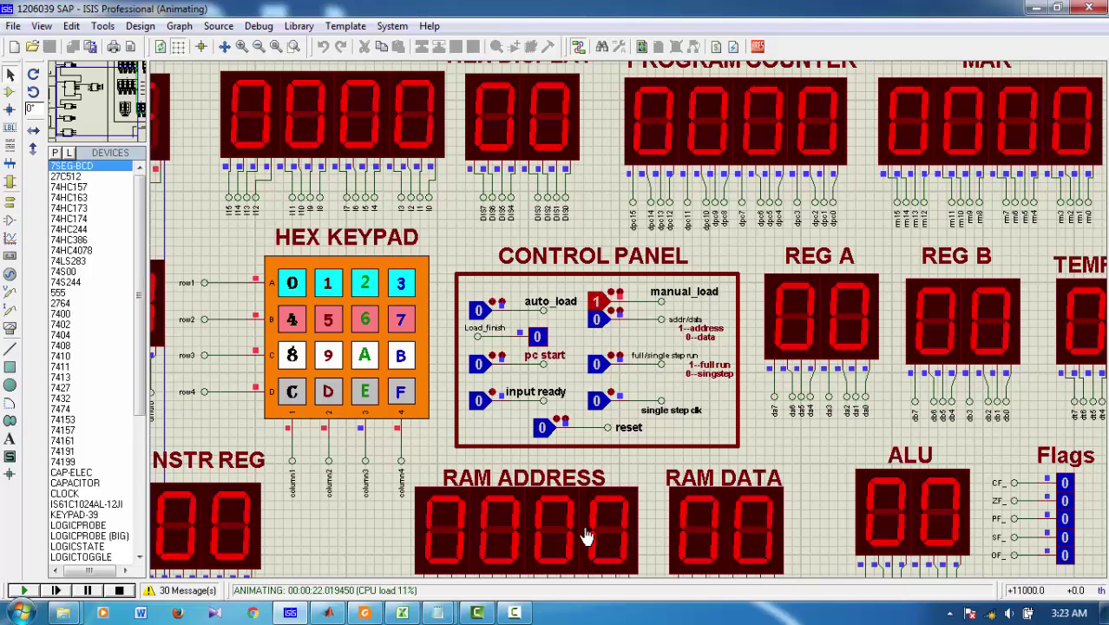
pyautogui.moveTo(438, 612)
pyautogui.moveTo(450, 543)
pyautogui.moveTo(382, 541)
pyautogui.click(322, 392)
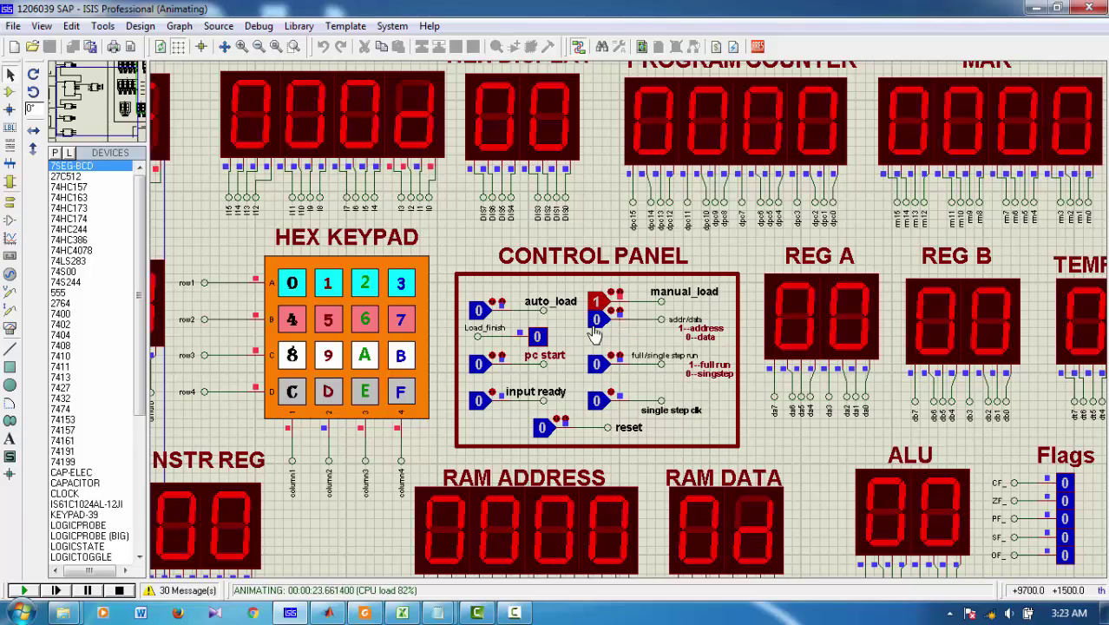
# Set the RAM address to 0001 in address mode, then key data byte 75.
pyautogui.click(596, 321)
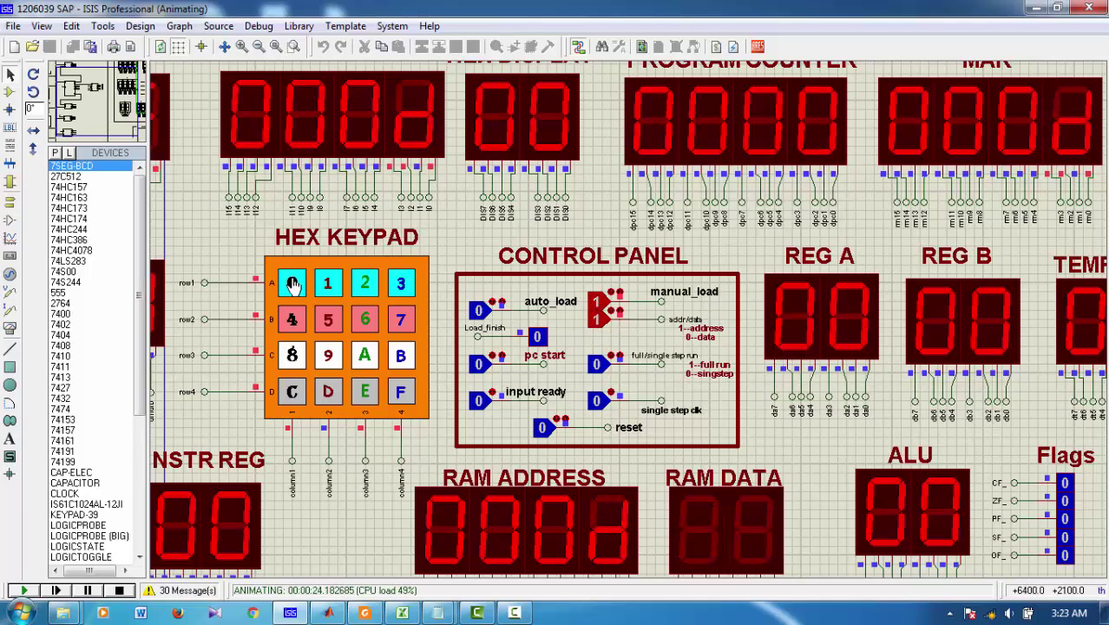
pyautogui.click(292, 284)
pyautogui.click(292, 284)
pyautogui.click(292, 284)
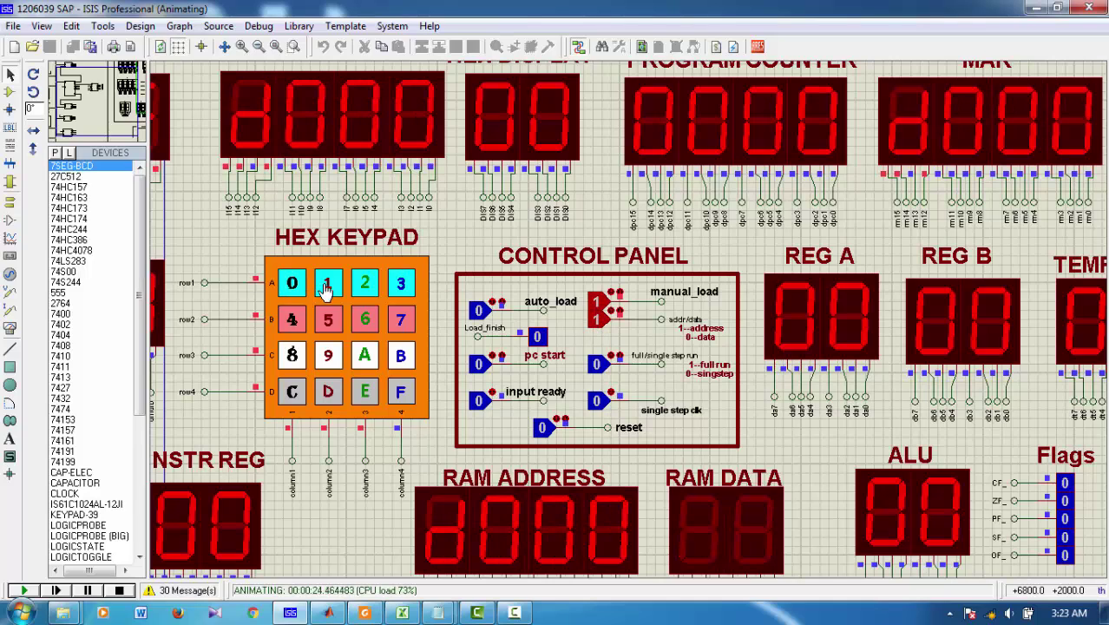
pyautogui.click(326, 286)
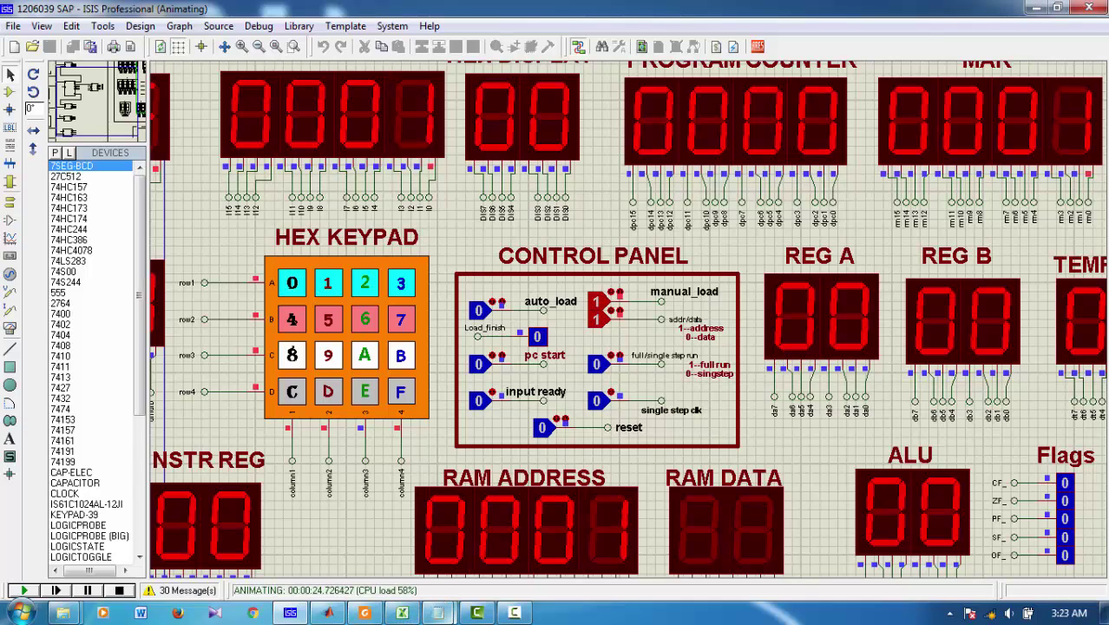
pyautogui.moveTo(438, 612)
pyautogui.moveTo(366, 551)
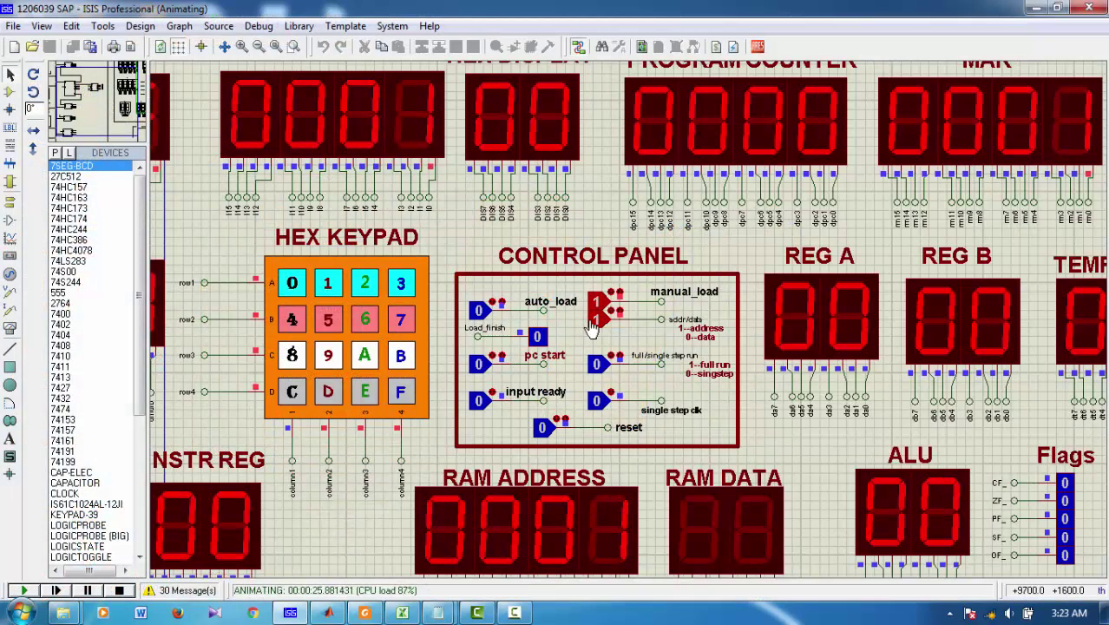
pyautogui.click(593, 321)
pyautogui.click(406, 320)
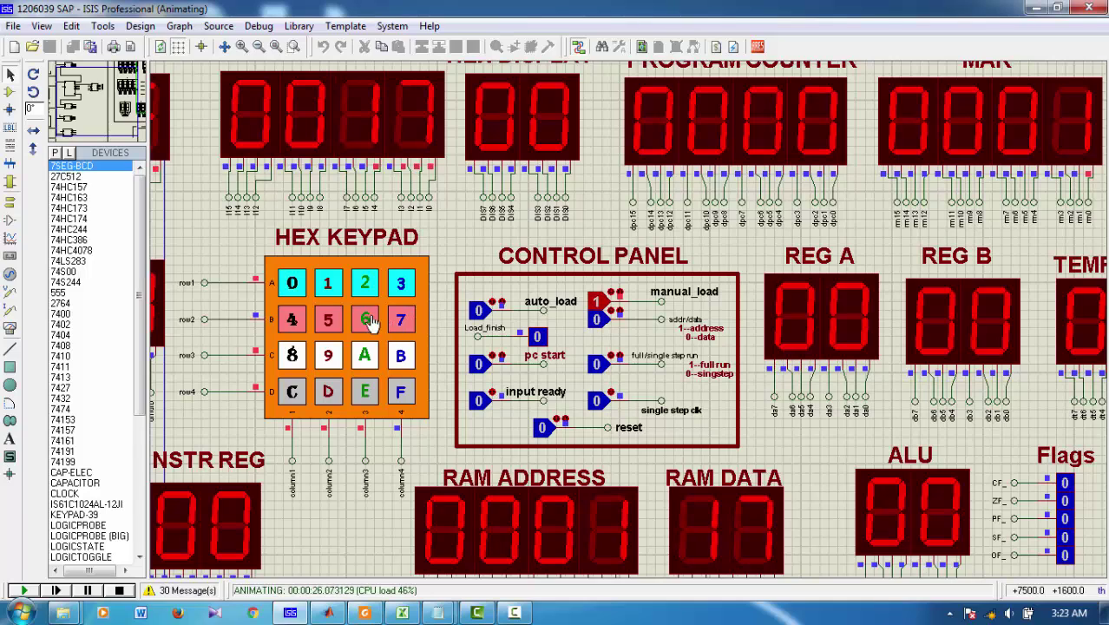
pyautogui.click(330, 320)
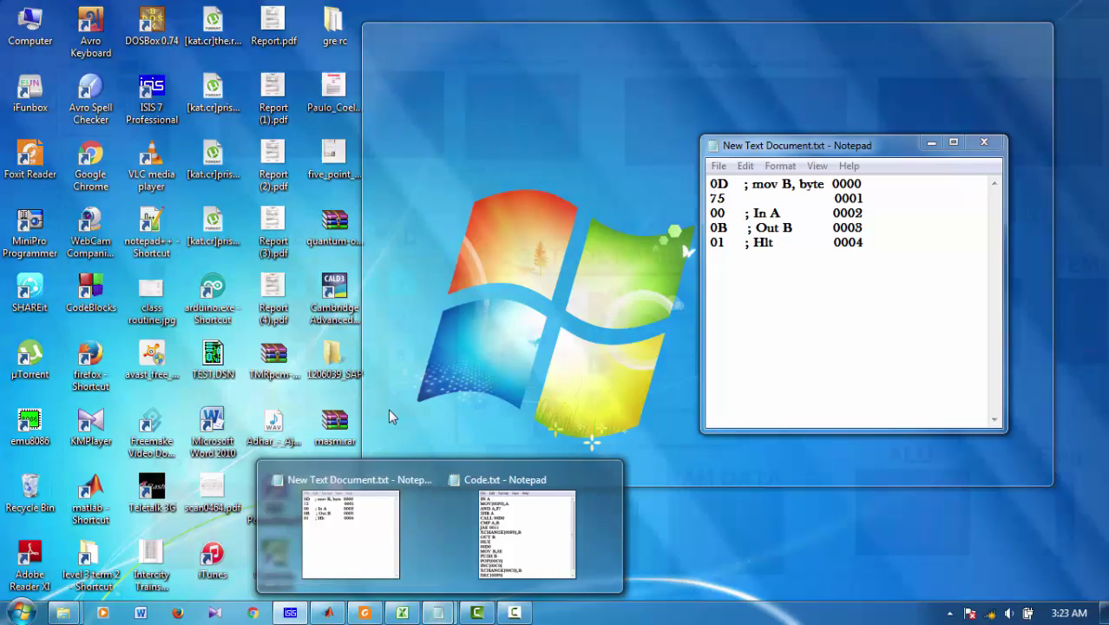
# Store the data byte 00 at RAM address 0002.
pyautogui.click(599, 329)
pyautogui.click(599, 323)
pyautogui.click(293, 285)
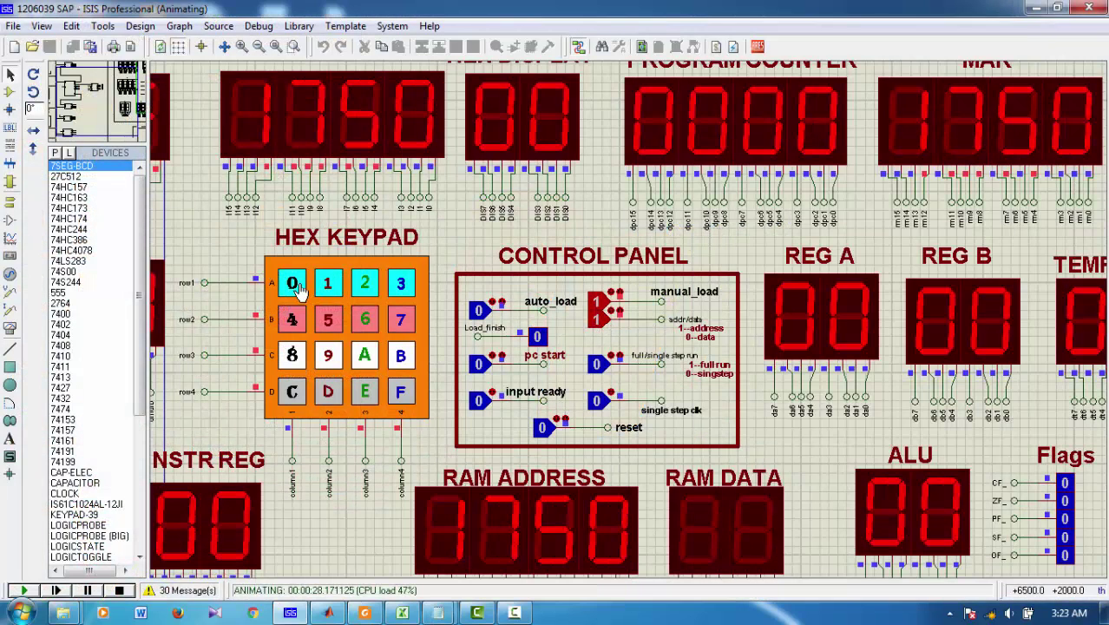
pyautogui.click(294, 285)
pyautogui.click(293, 284)
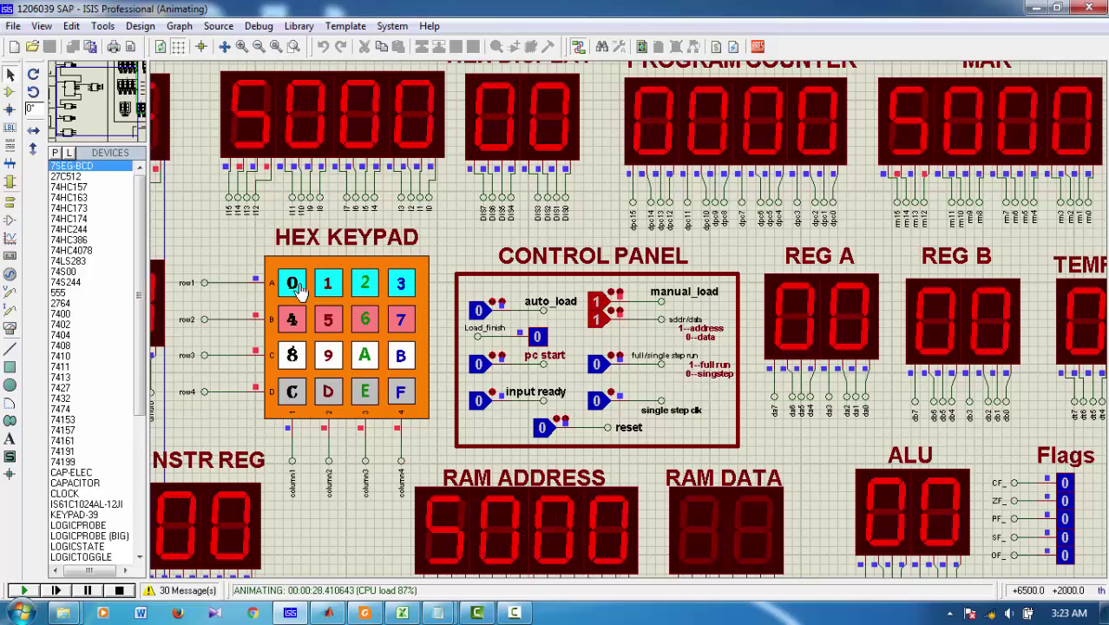
pyautogui.click(365, 283)
pyautogui.click(599, 323)
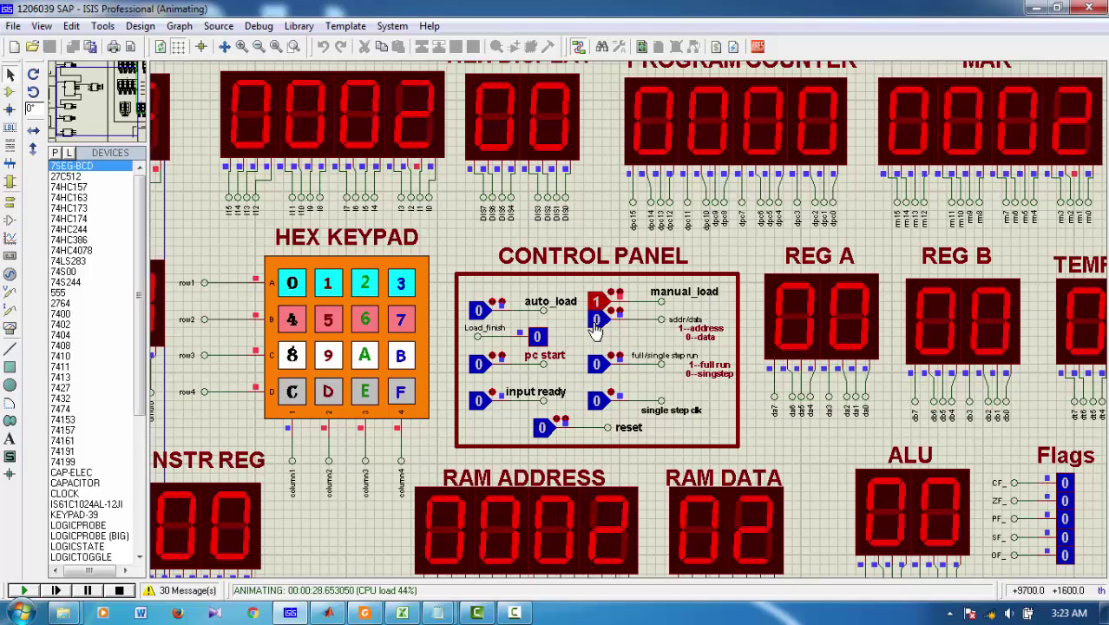
pyautogui.click(291, 284)
pyautogui.click(292, 285)
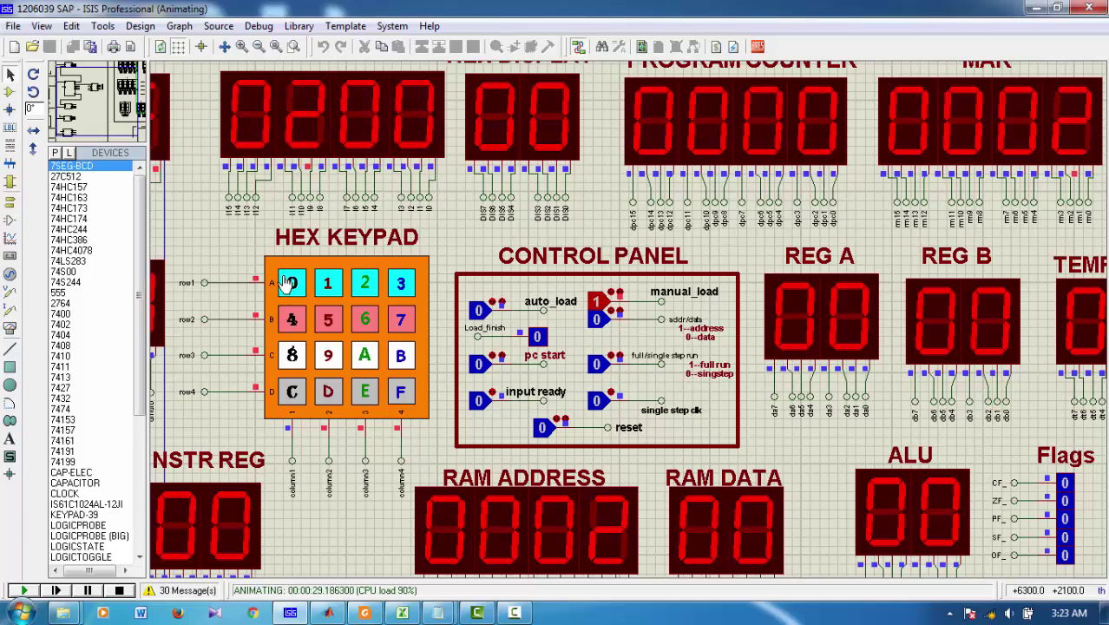
# Store the data byte 0B at RAM address 0003.
pyautogui.click(593, 322)
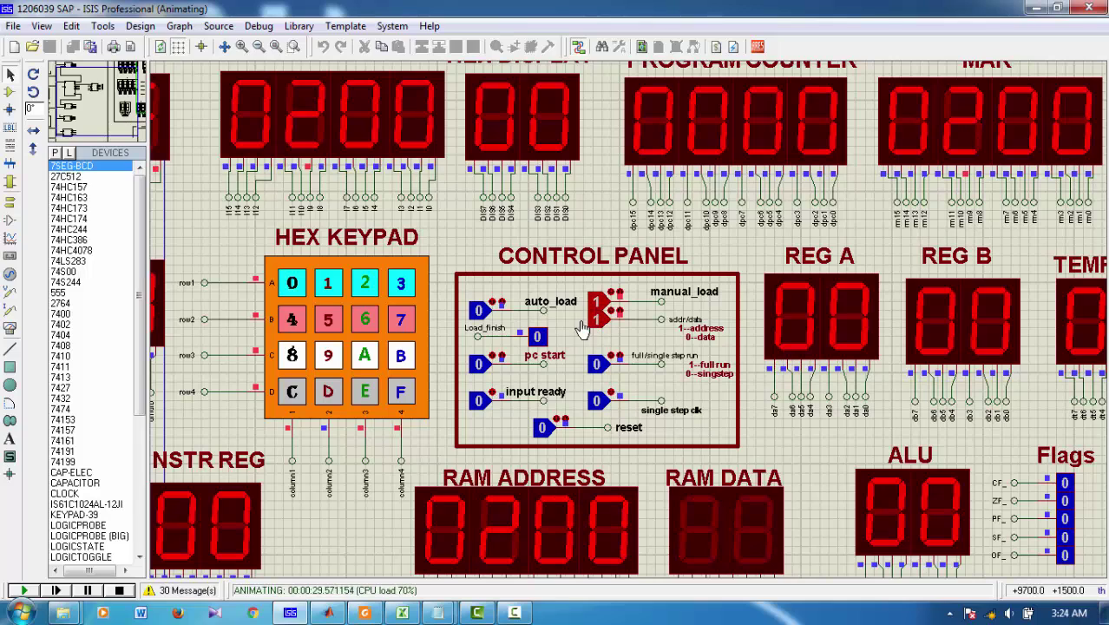
pyautogui.click(295, 287)
pyautogui.click(296, 289)
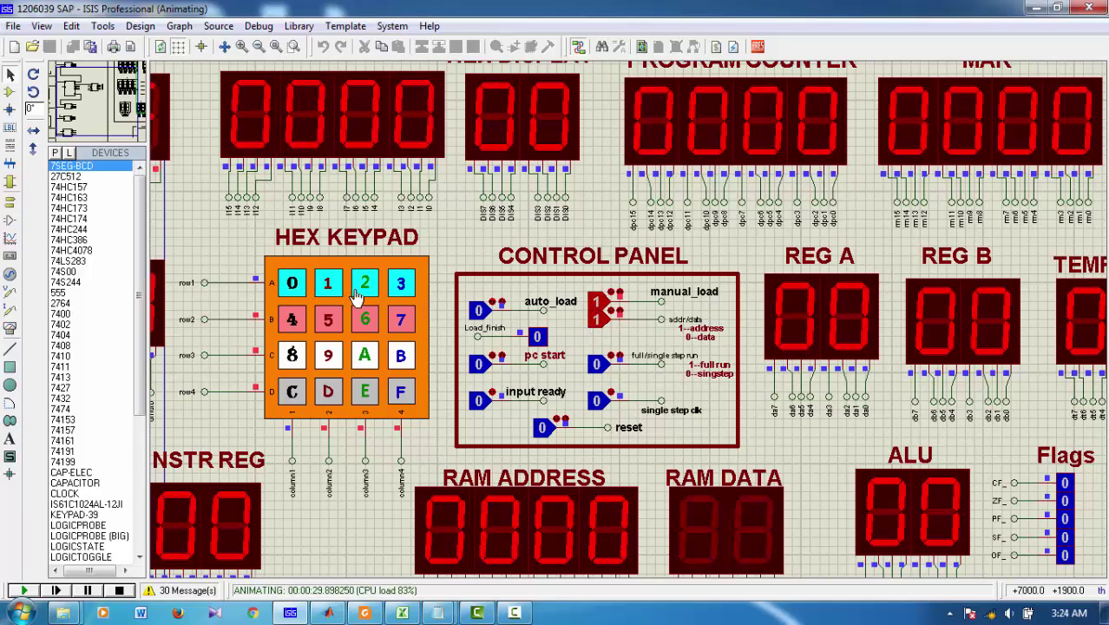
pyautogui.click(401, 286)
pyautogui.click(597, 321)
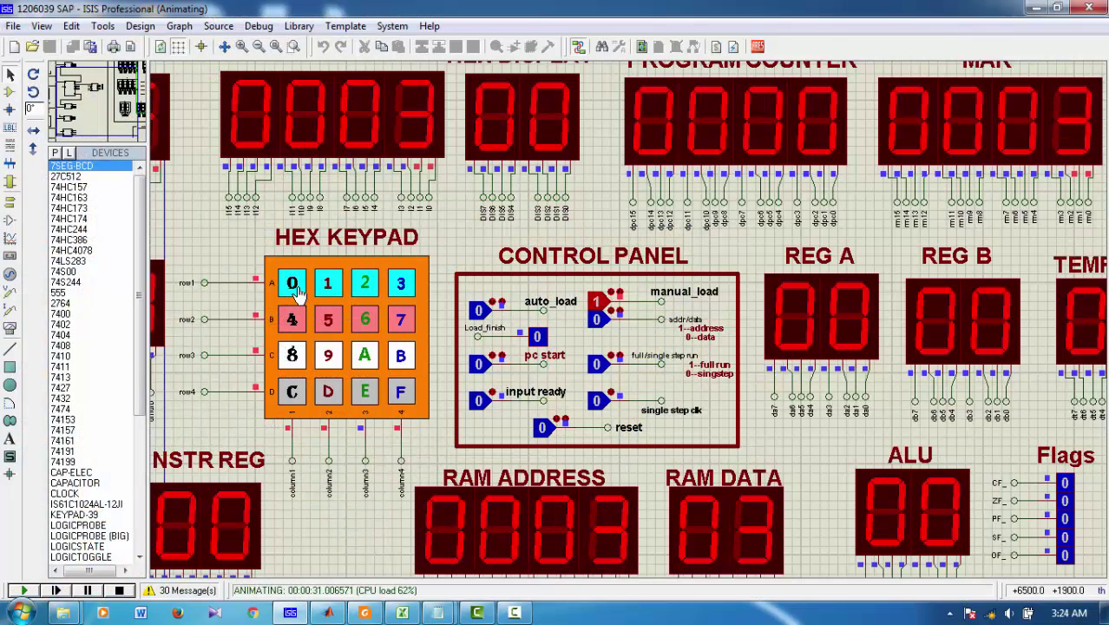
pyautogui.click(296, 291)
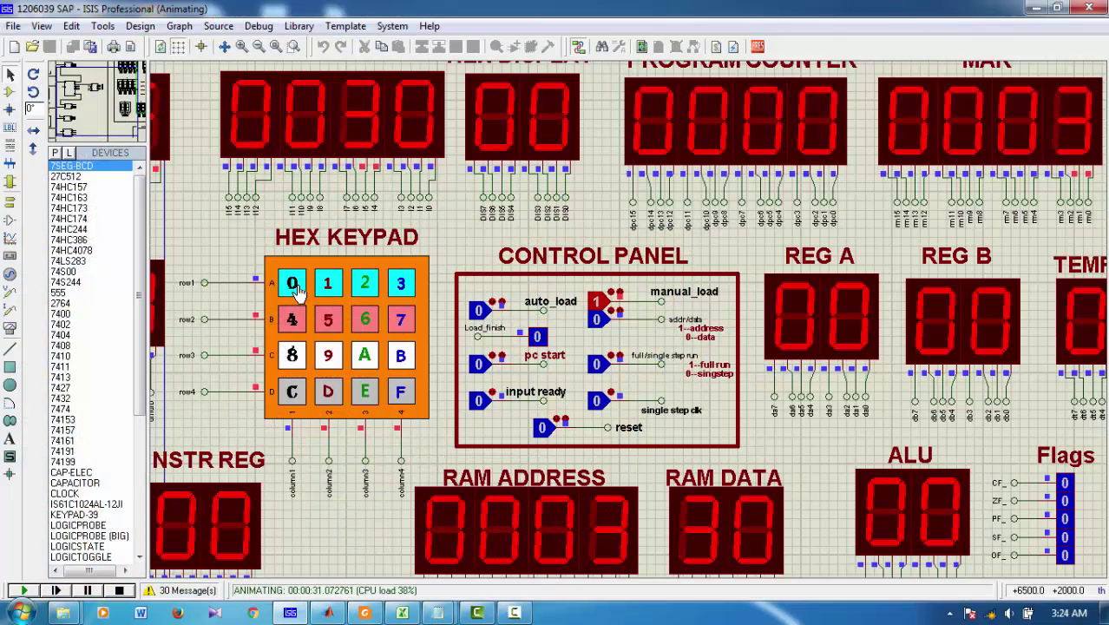
pyautogui.click(397, 359)
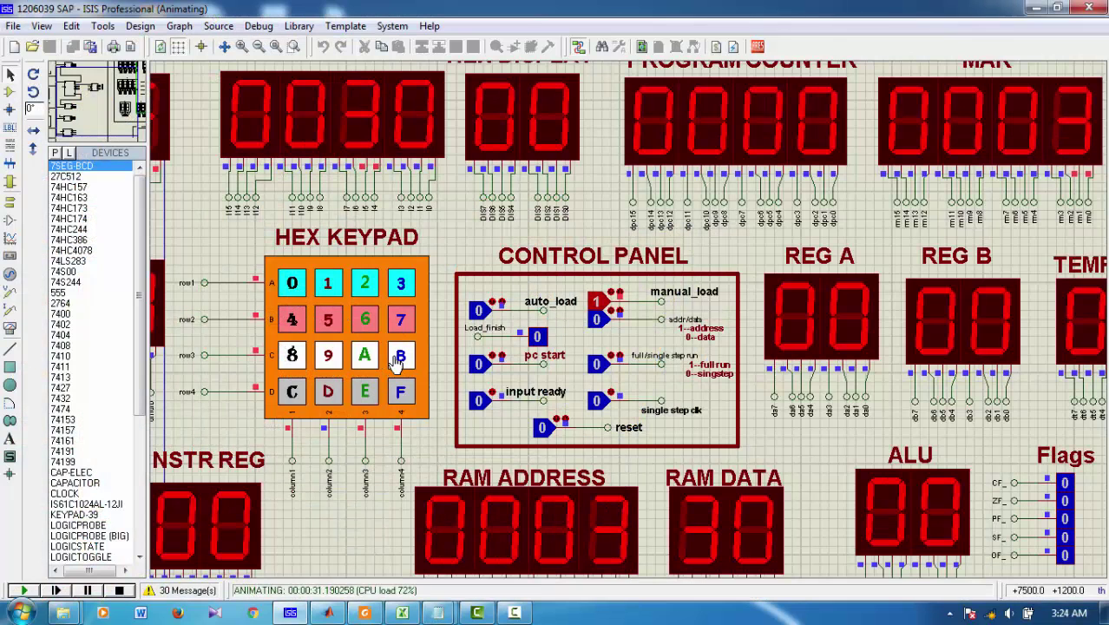
# Set address 0004 on the keypad and key data byte 01.
pyautogui.click(597, 319)
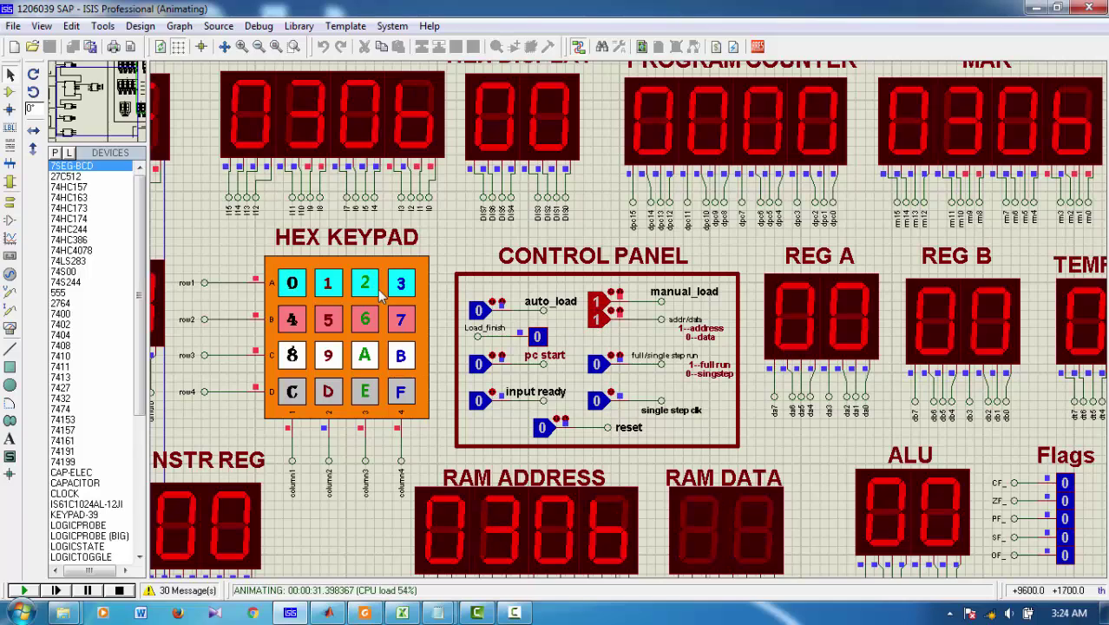
pyautogui.click(293, 288)
pyautogui.click(293, 288)
pyautogui.click(293, 288)
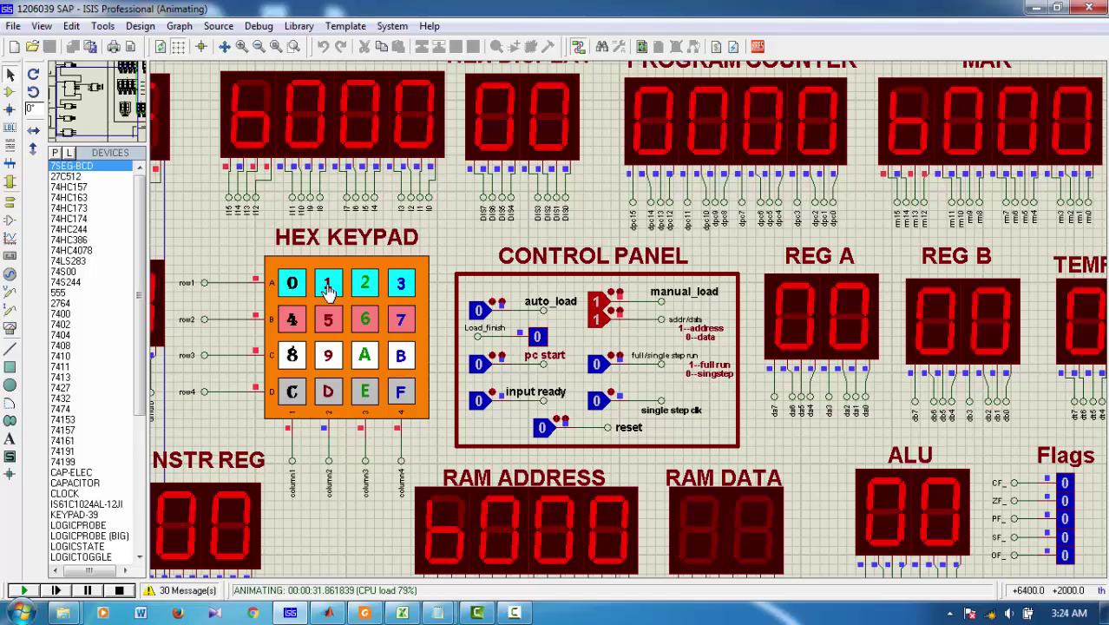
pyautogui.click(293, 317)
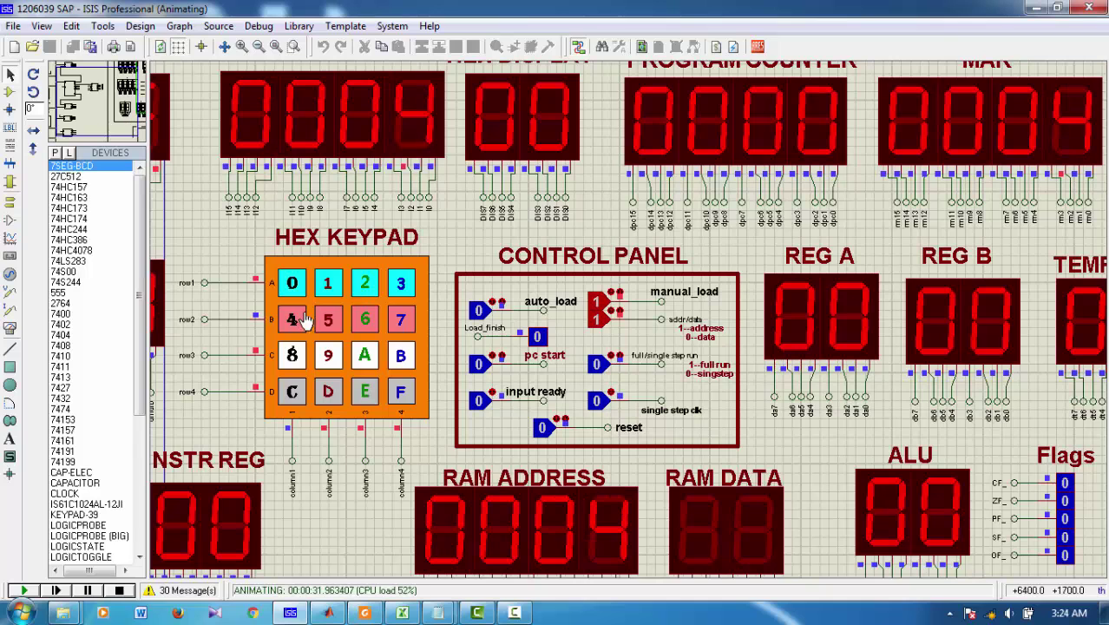
pyautogui.click(595, 323)
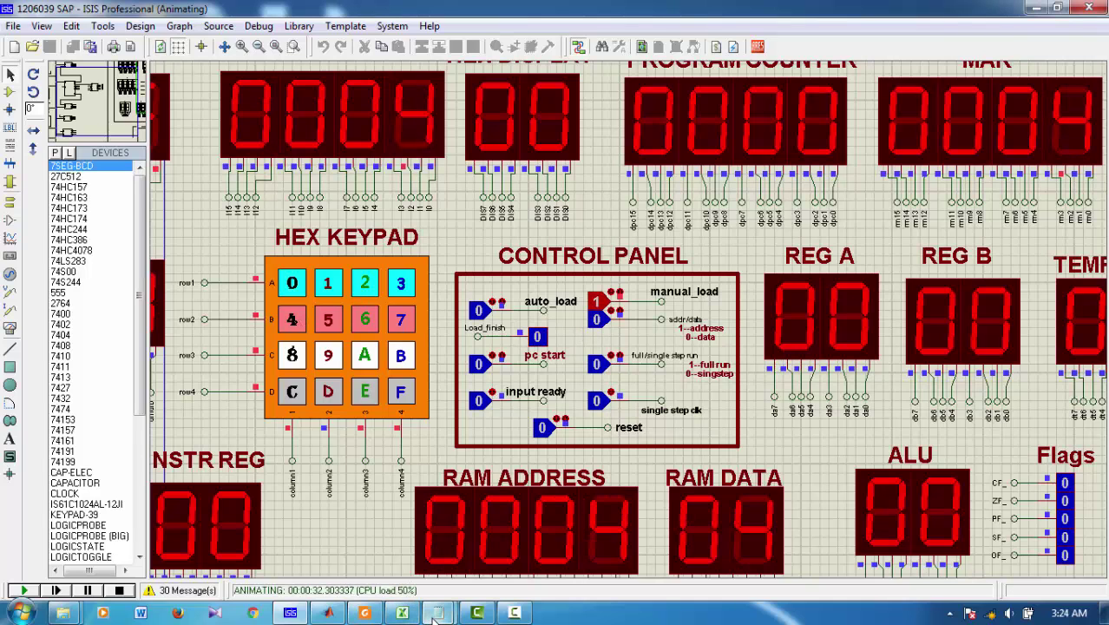
pyautogui.moveTo(437, 612)
pyautogui.moveTo(401, 547)
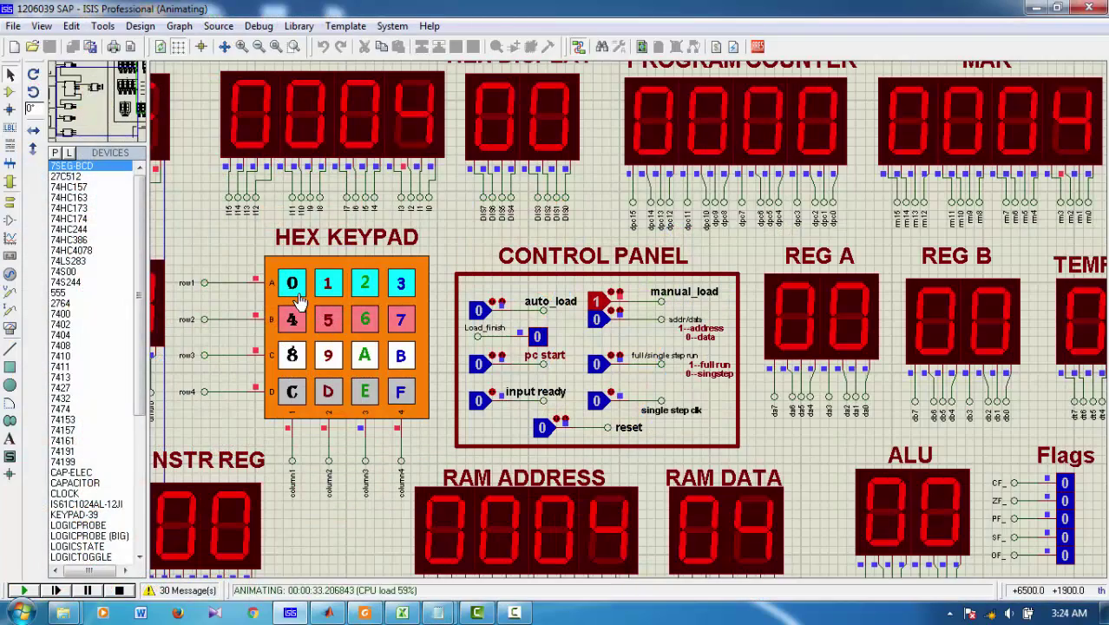
pyautogui.click(296, 298)
pyautogui.click(329, 290)
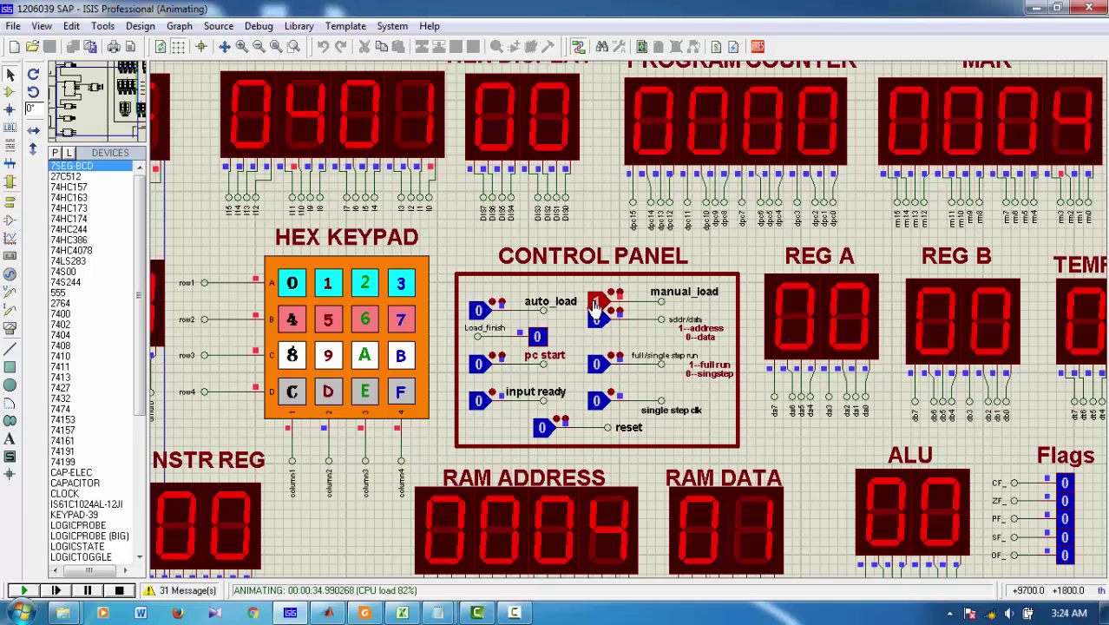
# Set manual_load to 0, pulse reset, and set pc start to 1 so execution begins at 0000.
pyautogui.click(596, 308)
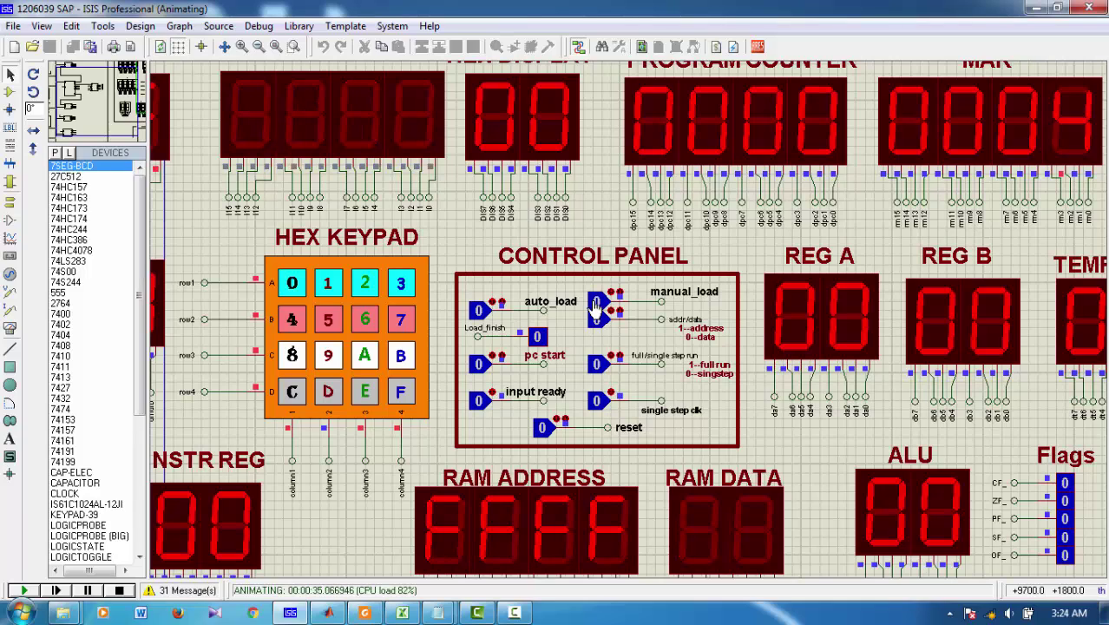
pyautogui.click(541, 428)
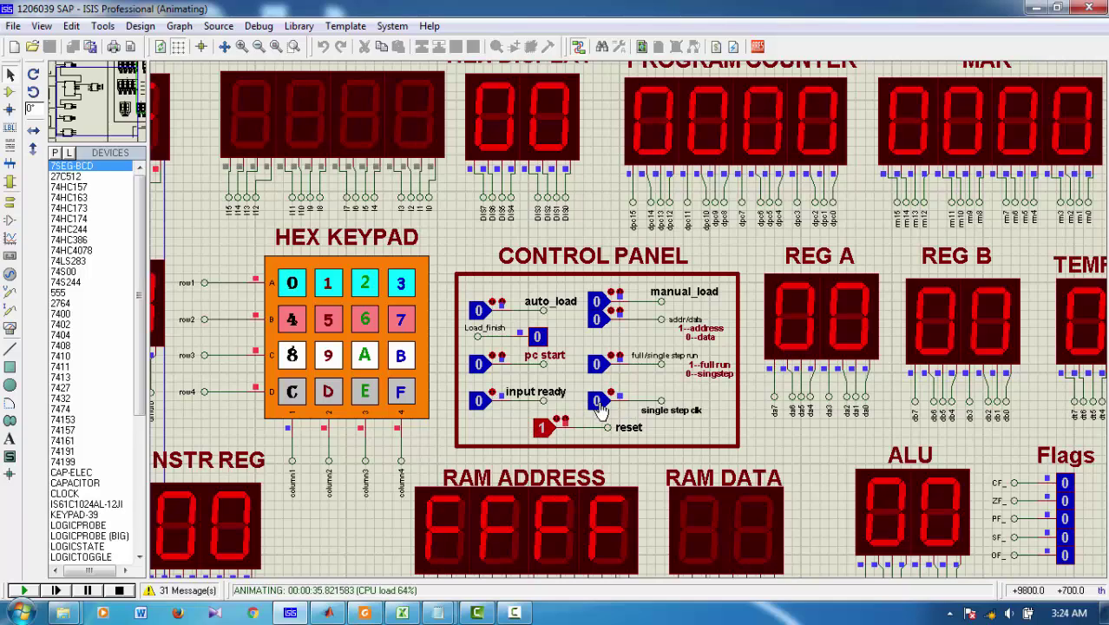
pyautogui.click(545, 428)
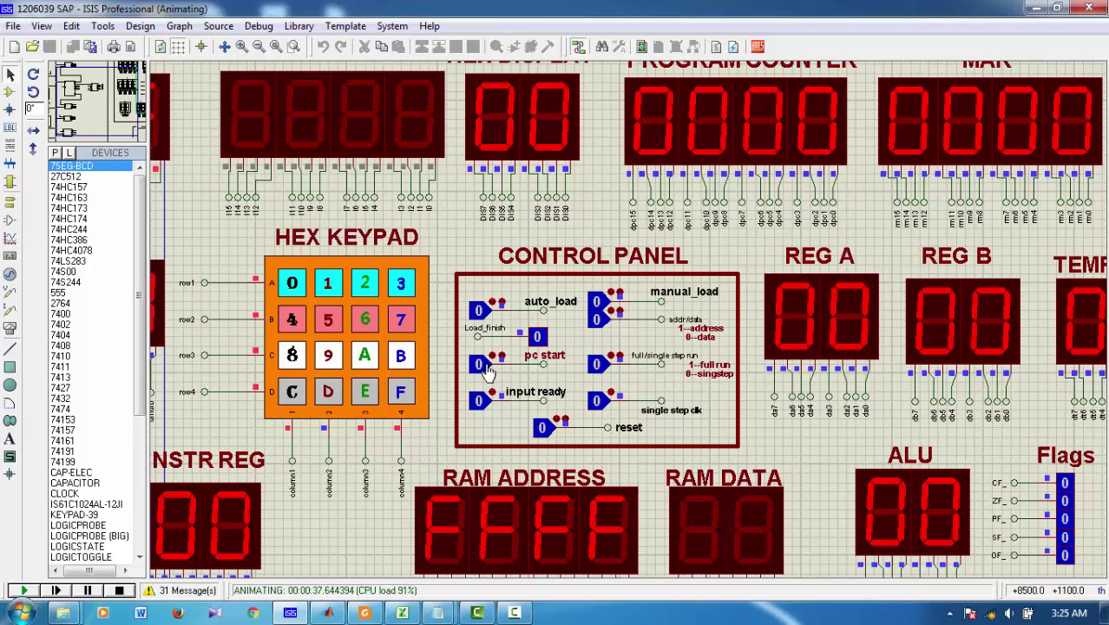
pyautogui.click(479, 364)
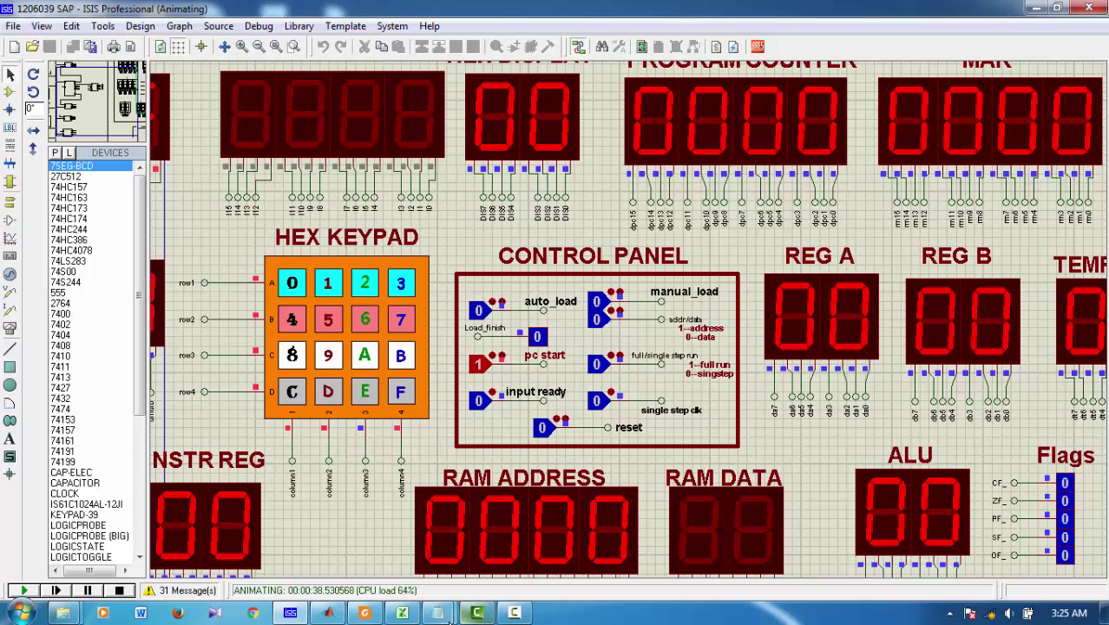
pyautogui.moveTo(398, 554)
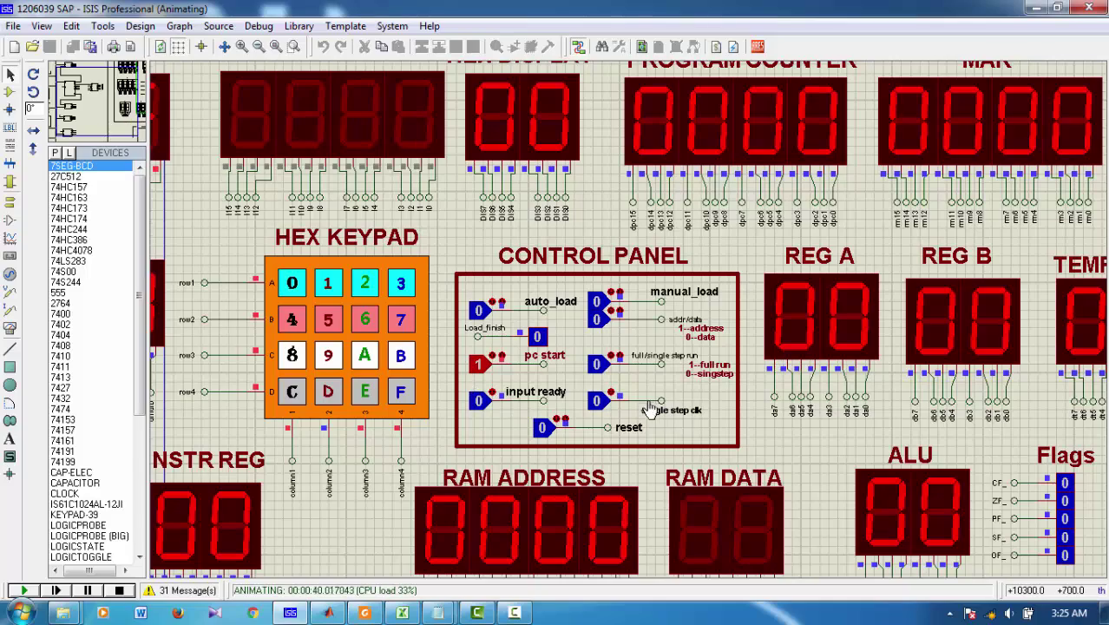
# Clock three single steps so REG B loads 75, REG A holds 01, ALU 76, PC 0003.
pyautogui.scroll(-1, 651, 408)
pyautogui.scroll(1, 625, 355)
pyautogui.scroll(-1, 588, 299)
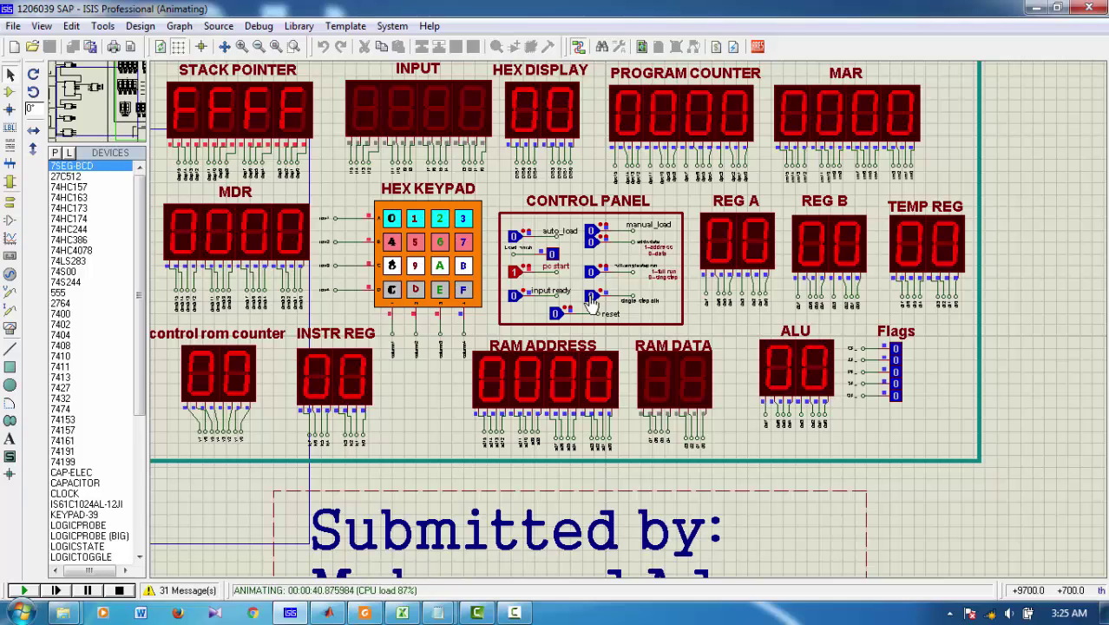
pyautogui.click(590, 299)
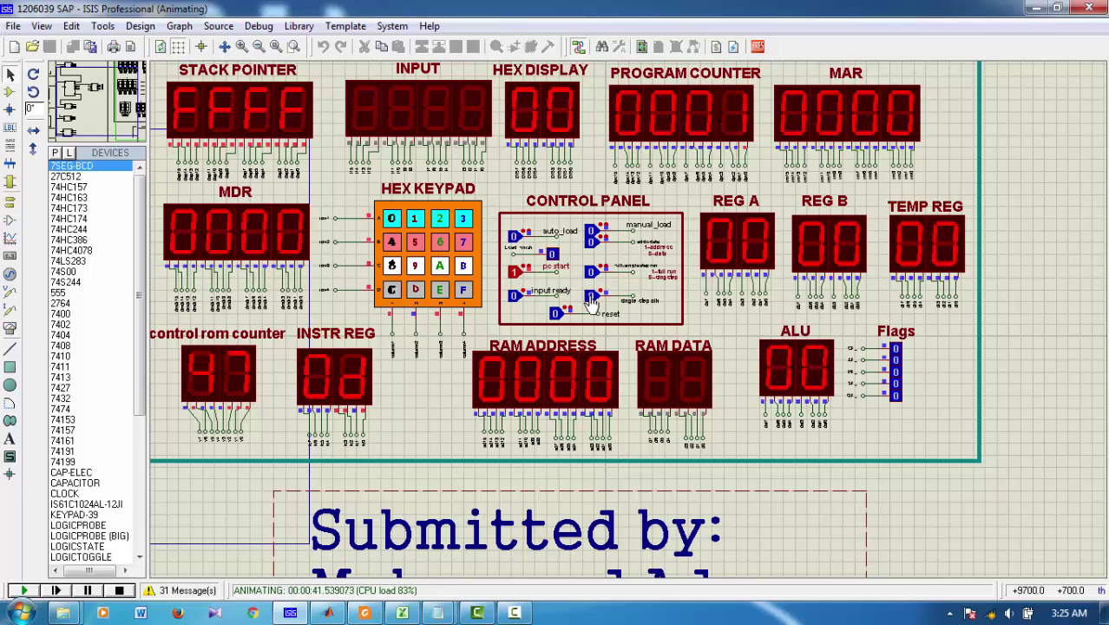
pyautogui.click(590, 299)
pyautogui.click(590, 299)
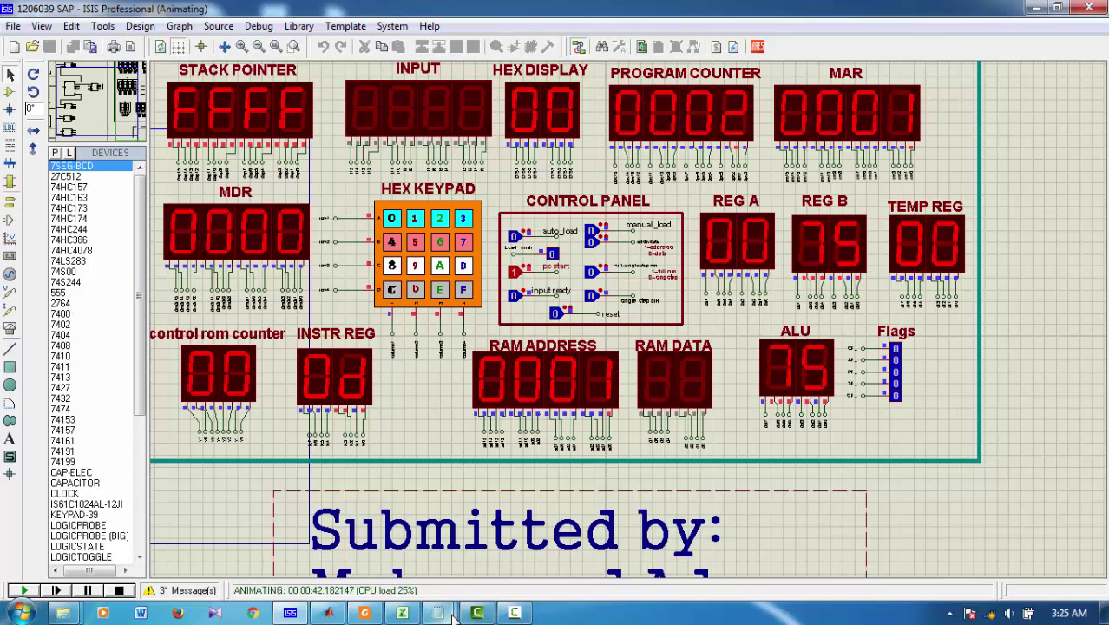
pyautogui.moveTo(388, 509)
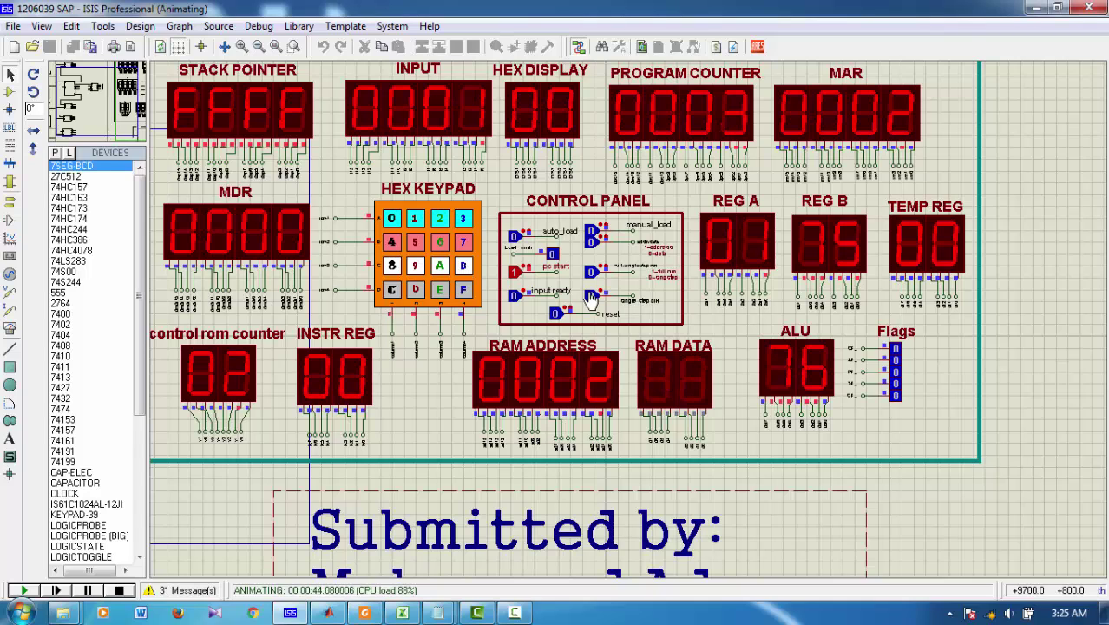
pyautogui.scroll(-1, 589, 298)
# Key in 23 and mark input ready so REG A takes 23 and ALU shows 98, then step once.
pyautogui.scroll(1, 589, 298)
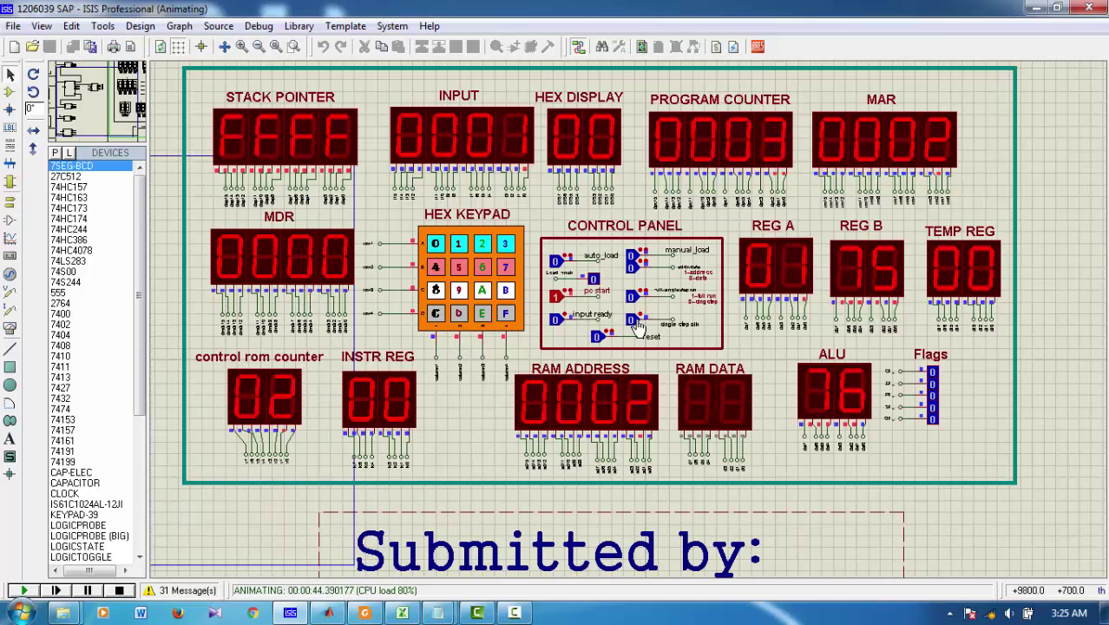
pyautogui.click(632, 321)
pyautogui.click(483, 246)
pyautogui.click(504, 245)
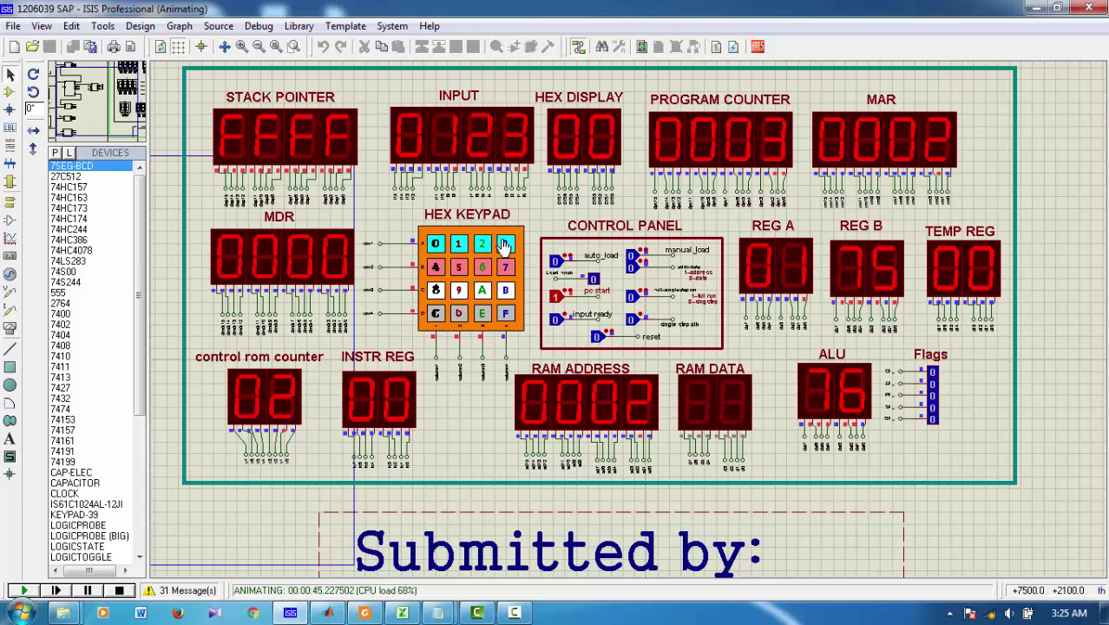
pyautogui.click(631, 321)
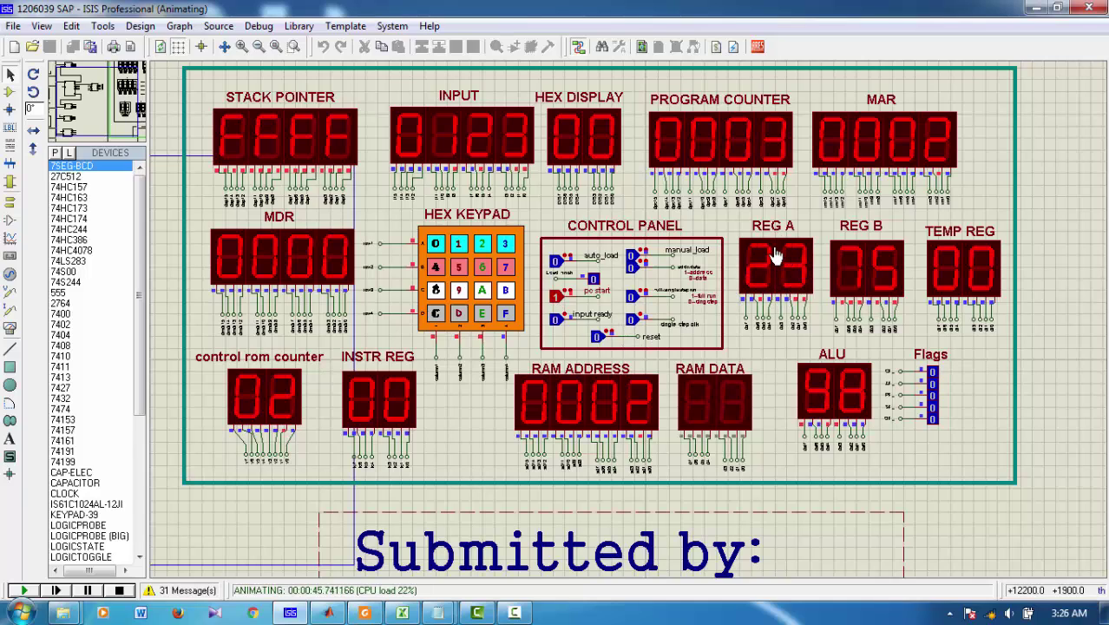
pyautogui.click(555, 321)
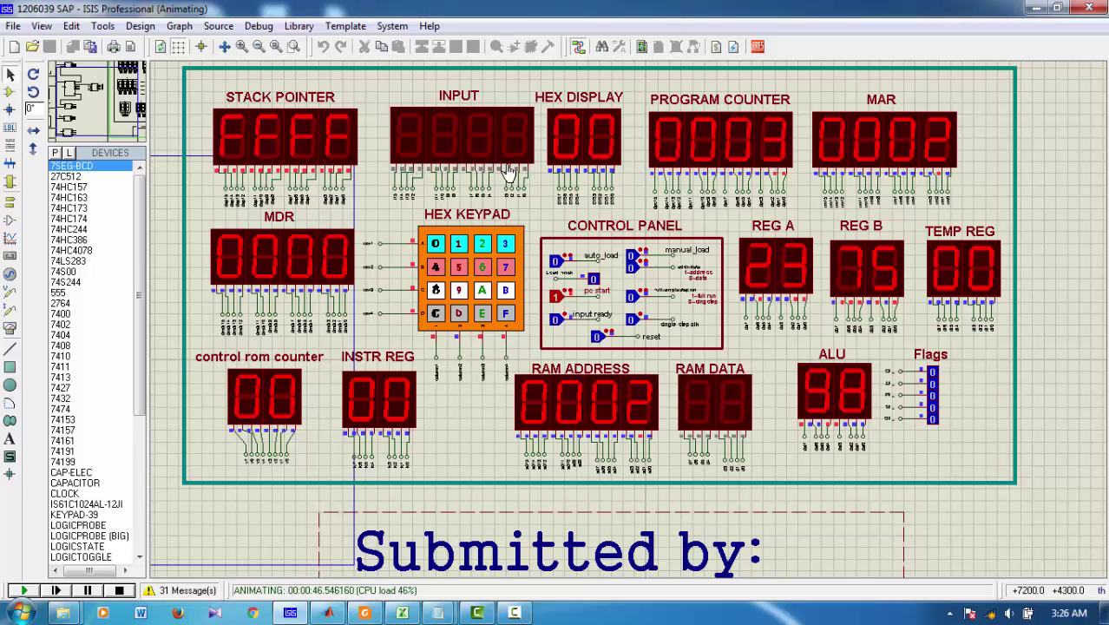
pyautogui.click(632, 321)
# Clock three more steps so the HEX DISPLAY outputs 75 and the program counter reaches 0005.
pyautogui.moveTo(448, 615)
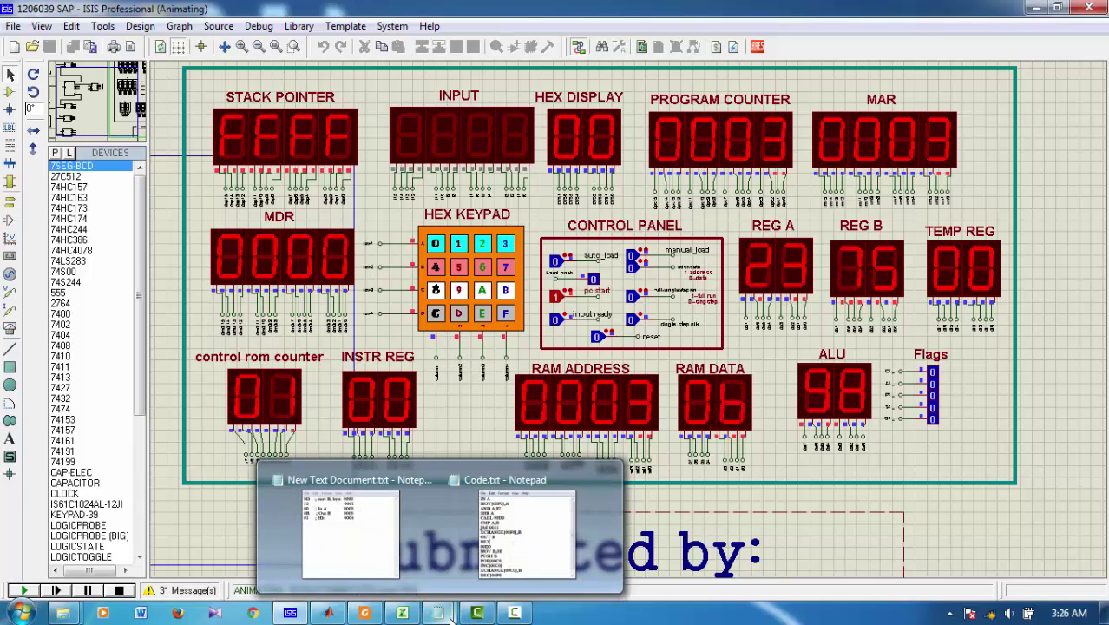
pyautogui.moveTo(392, 540)
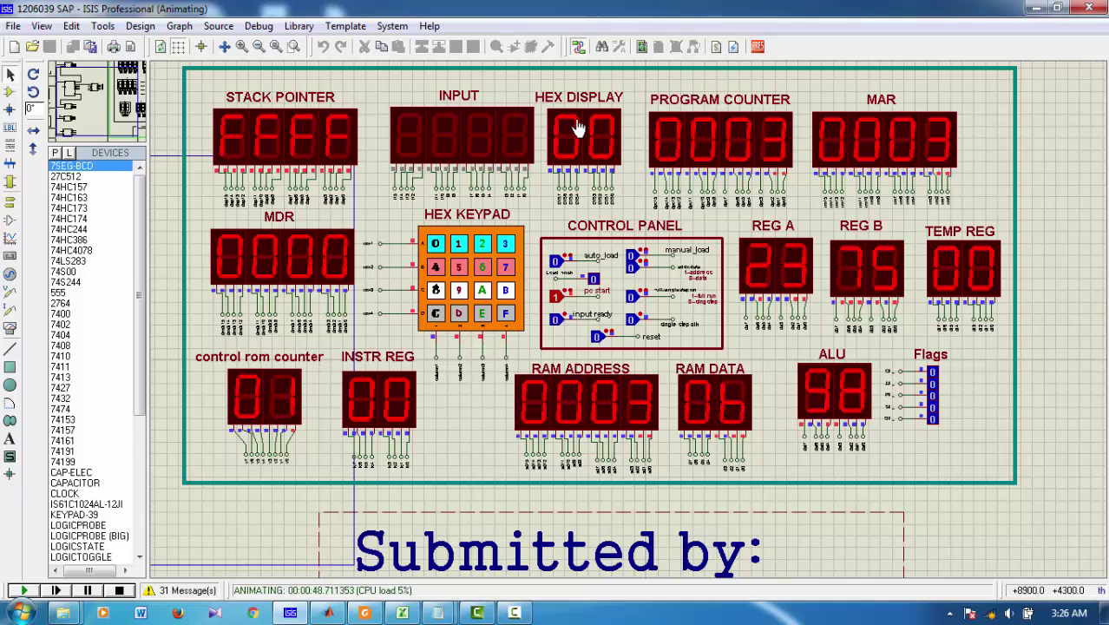
pyautogui.click(634, 322)
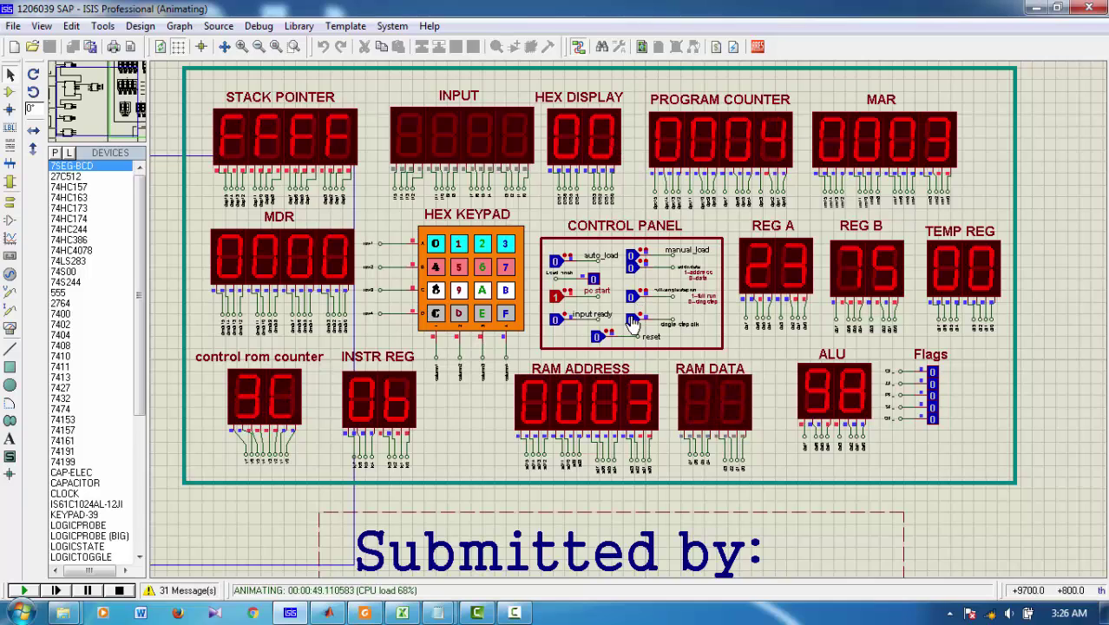
pyautogui.click(634, 322)
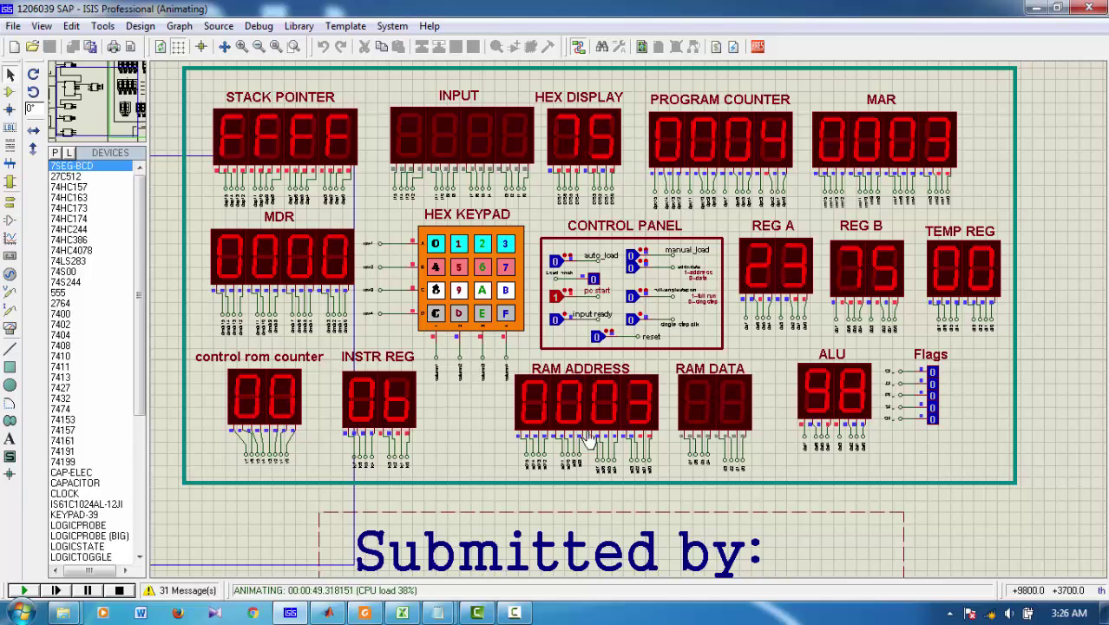
pyautogui.moveTo(367, 553)
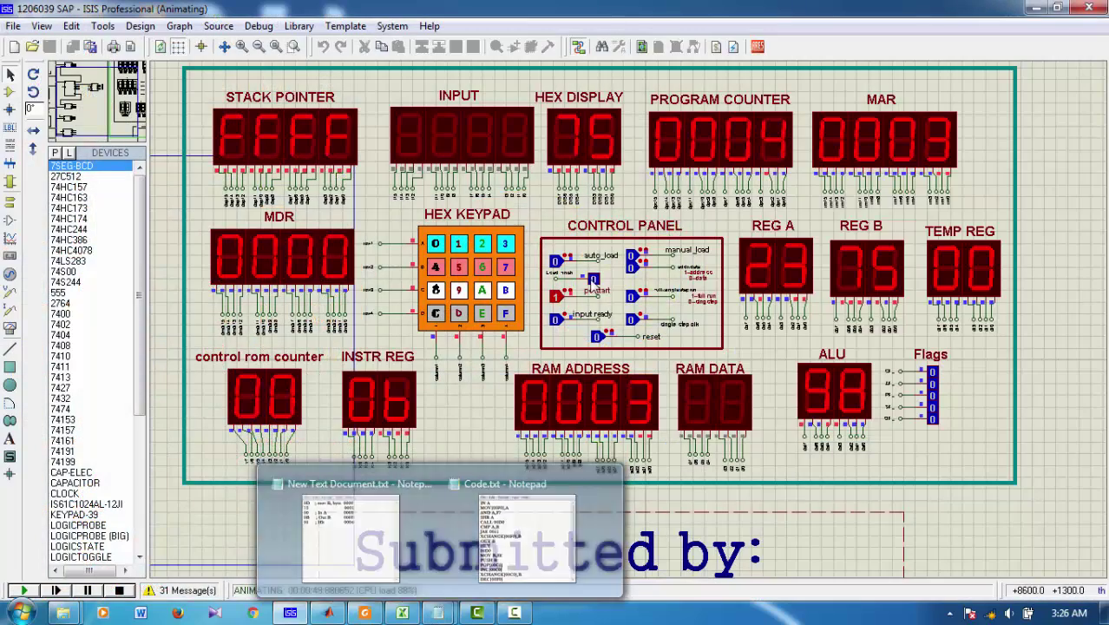
pyautogui.click(632, 319)
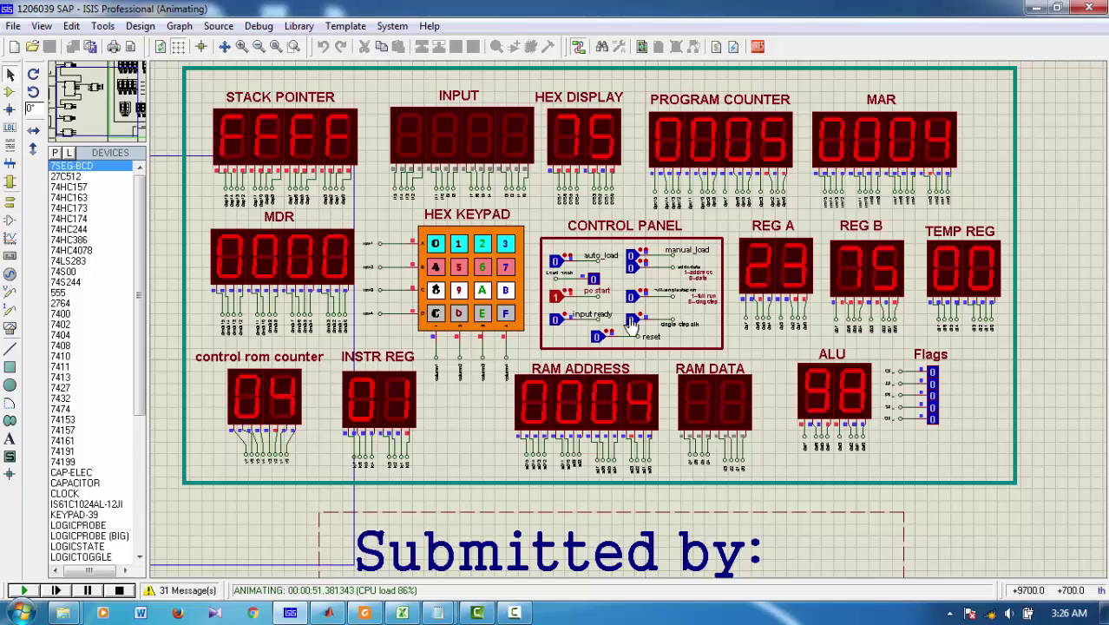
# Set pc start to 0, toggle reset to zero all register displays, and stop the MSAP_2016 simulation.
pyautogui.click(556, 298)
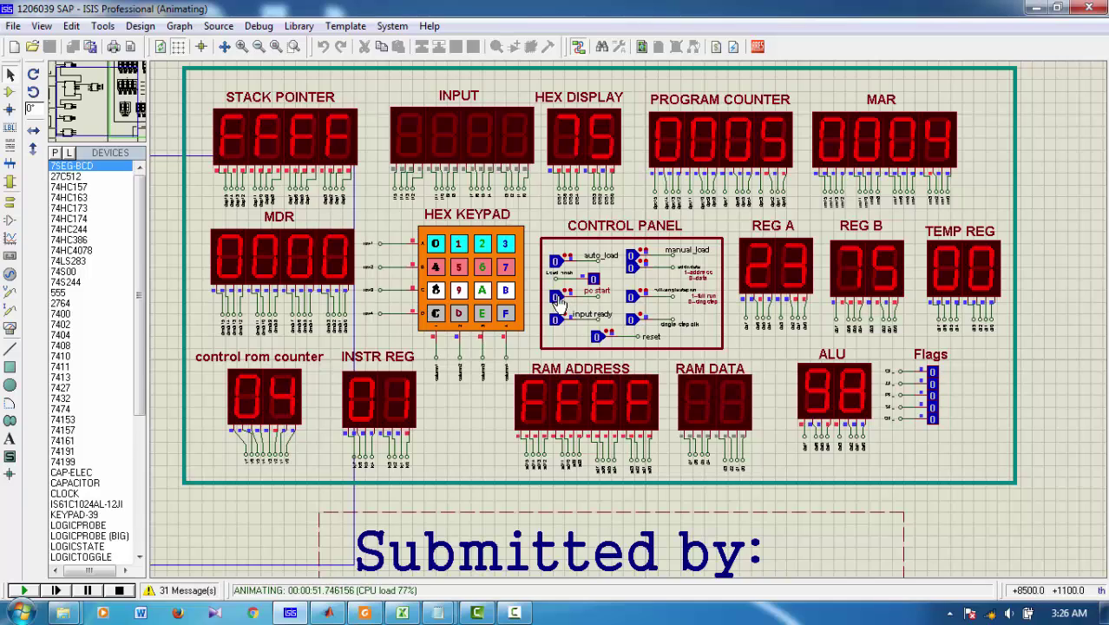
pyautogui.click(599, 337)
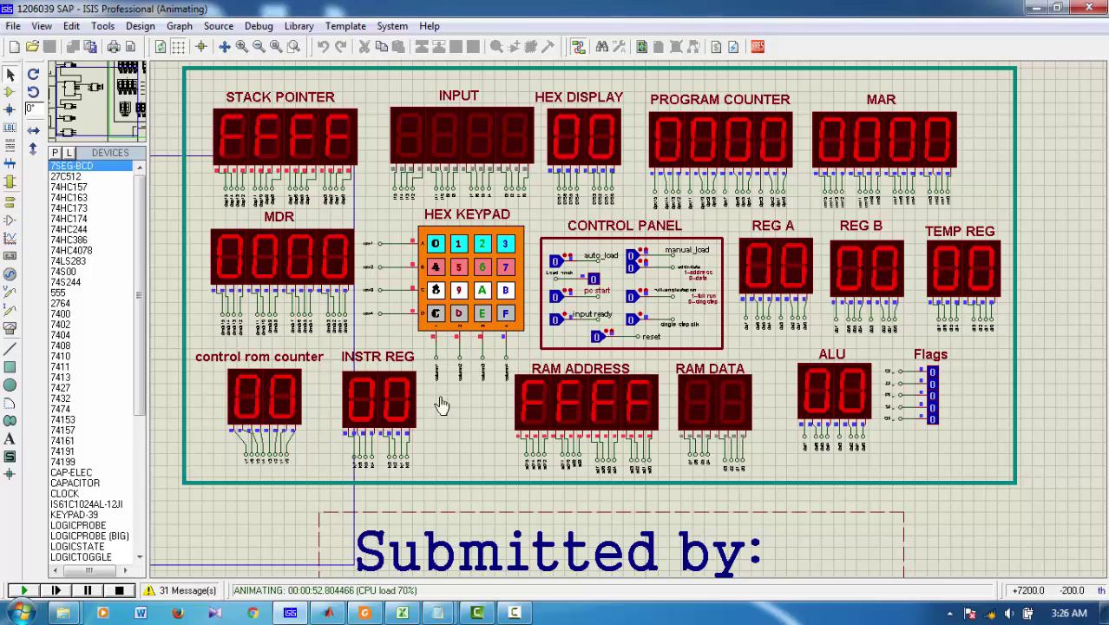
pyautogui.click(120, 590)
pyautogui.scroll(-2, 260, 488)
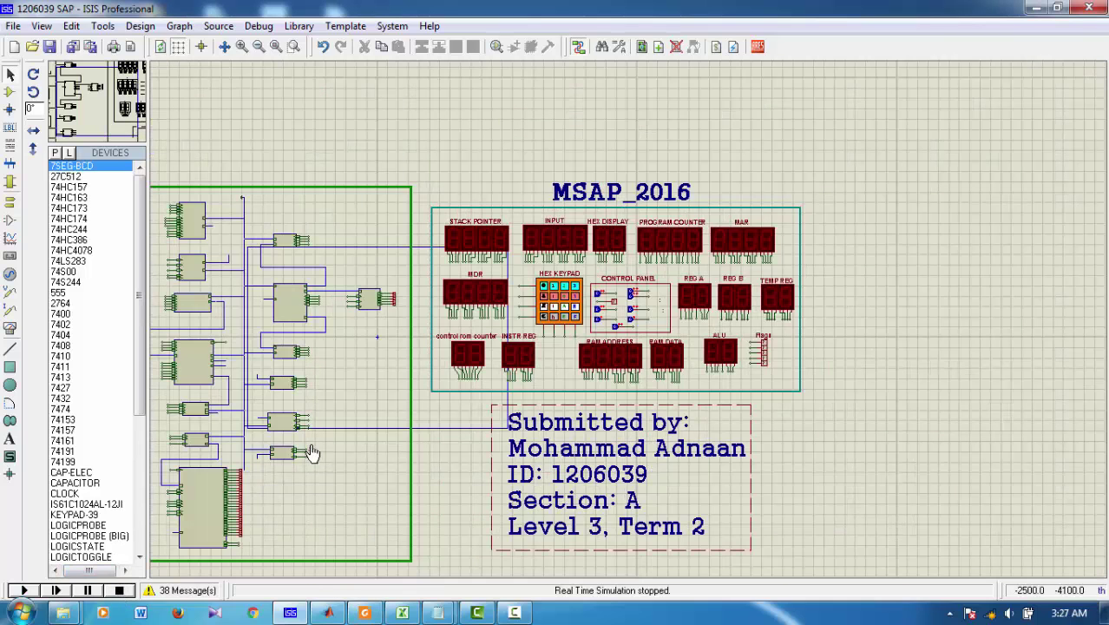
pyautogui.scroll(-2, 313, 453)
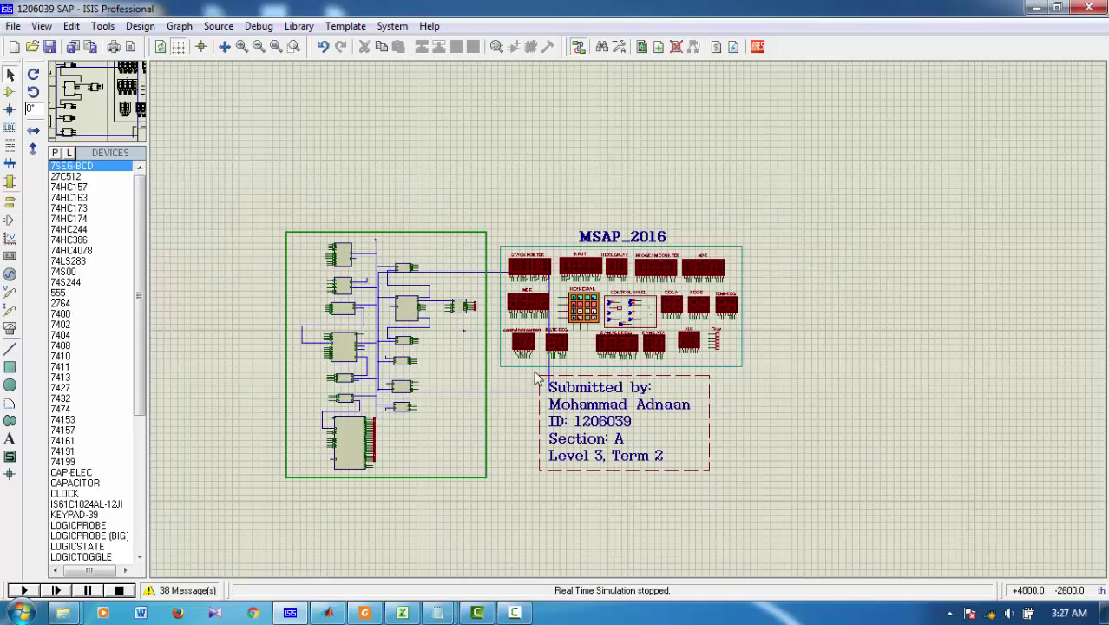